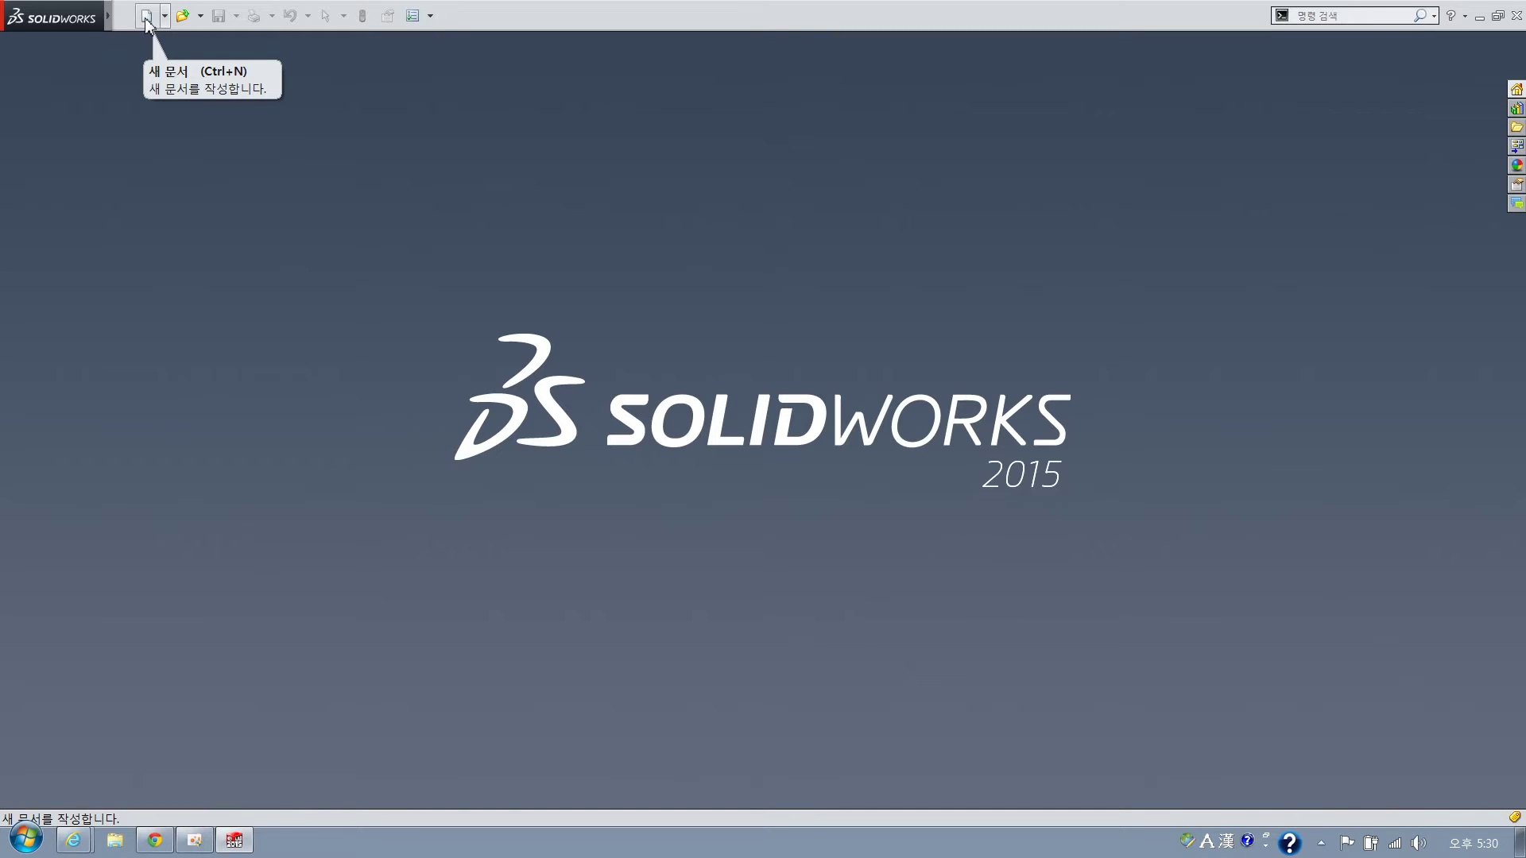
# Create a new part document from the NWPART template
pyautogui.click(147, 17)
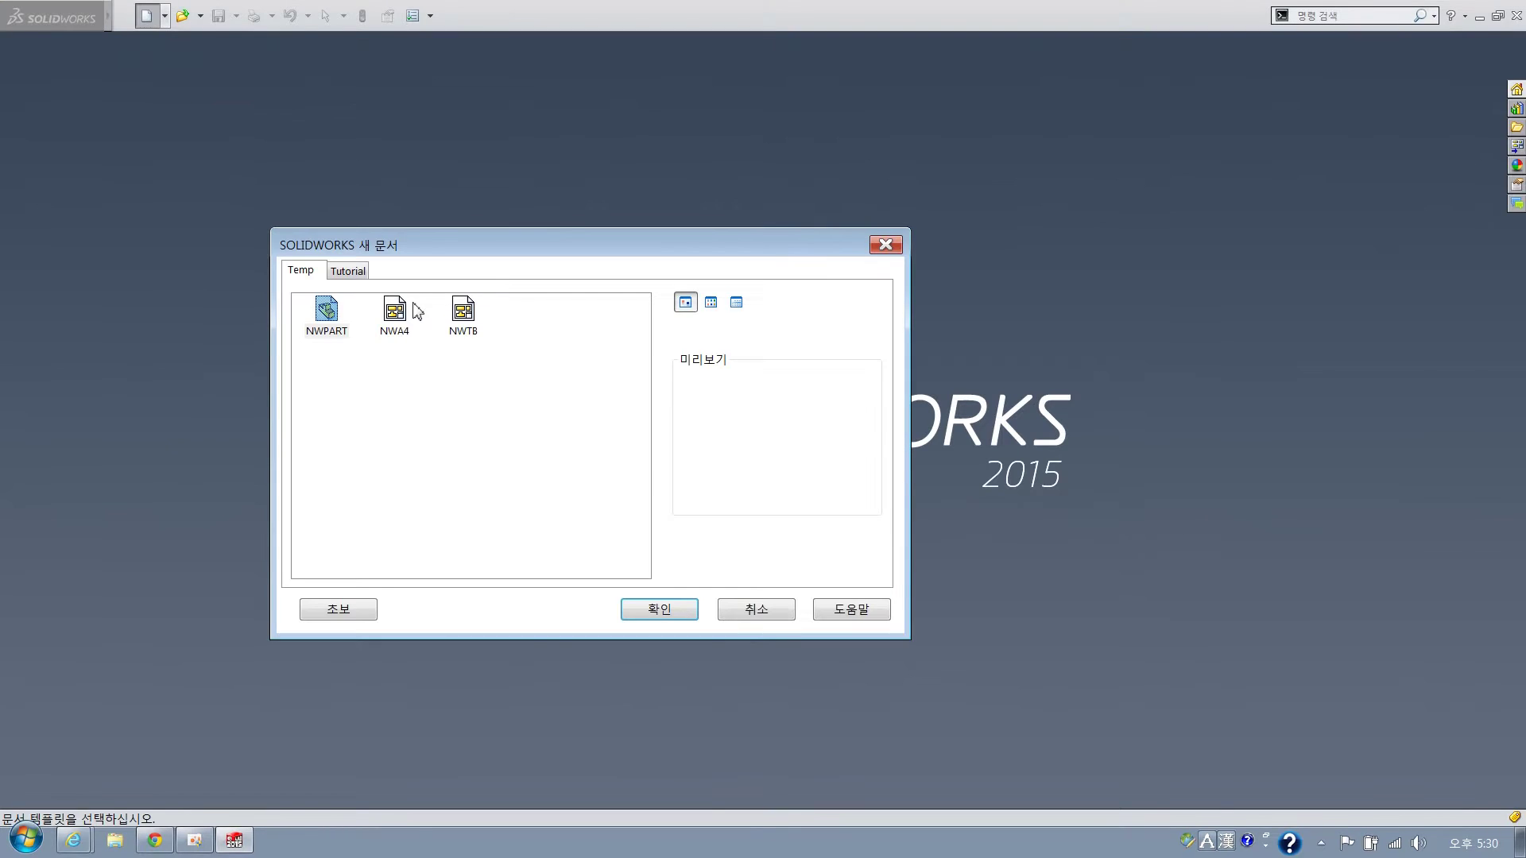
pyautogui.click(660, 613)
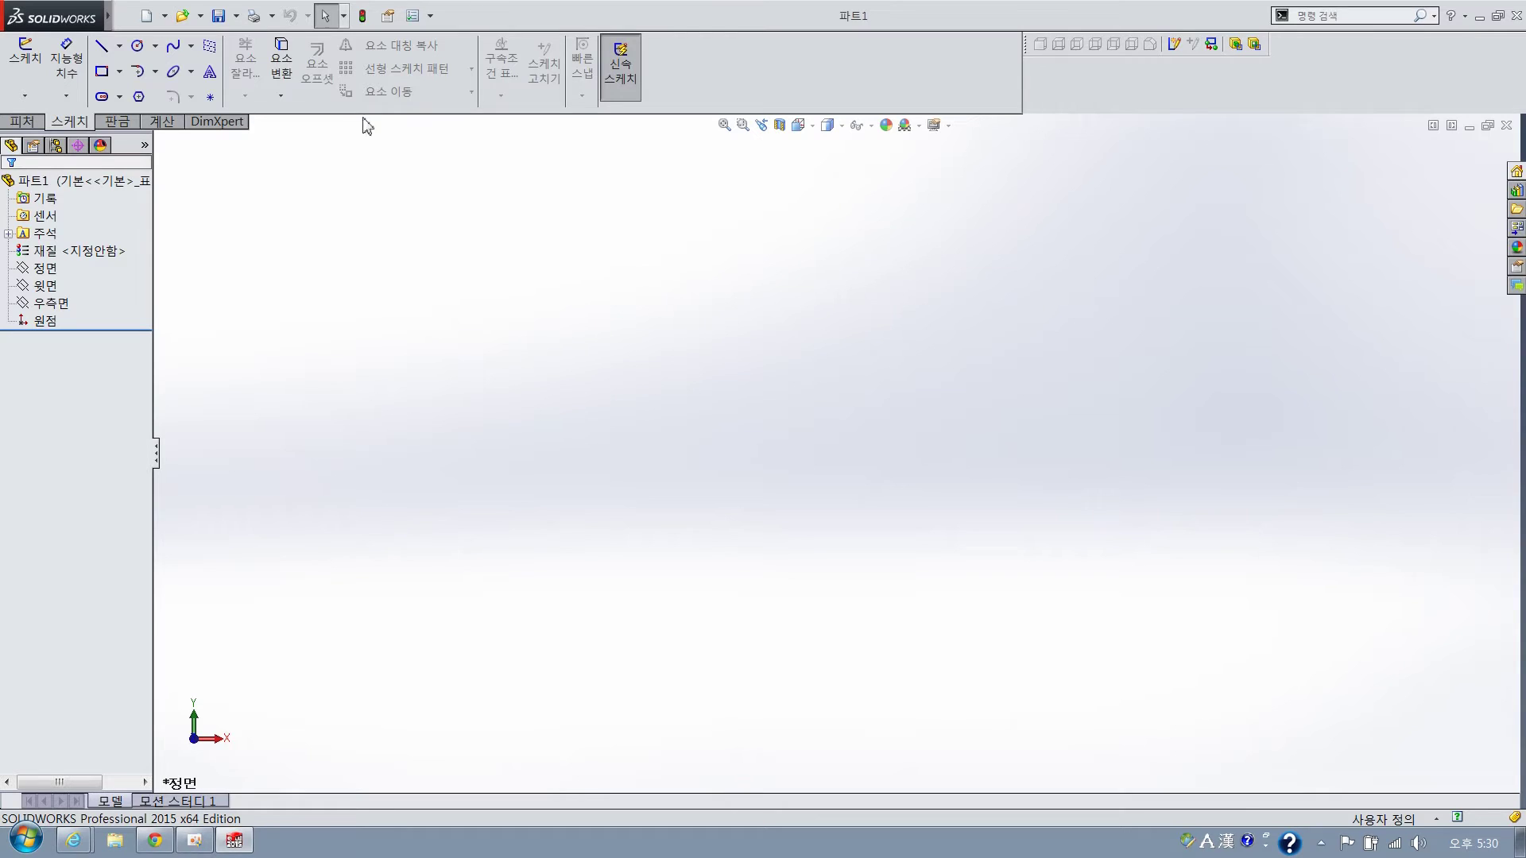
# Sketch on the Front plane (정면) and drag a corner rectangle enclosing the origin
pyautogui.click(31, 122)
pyautogui.click(71, 125)
pyautogui.click(45, 268)
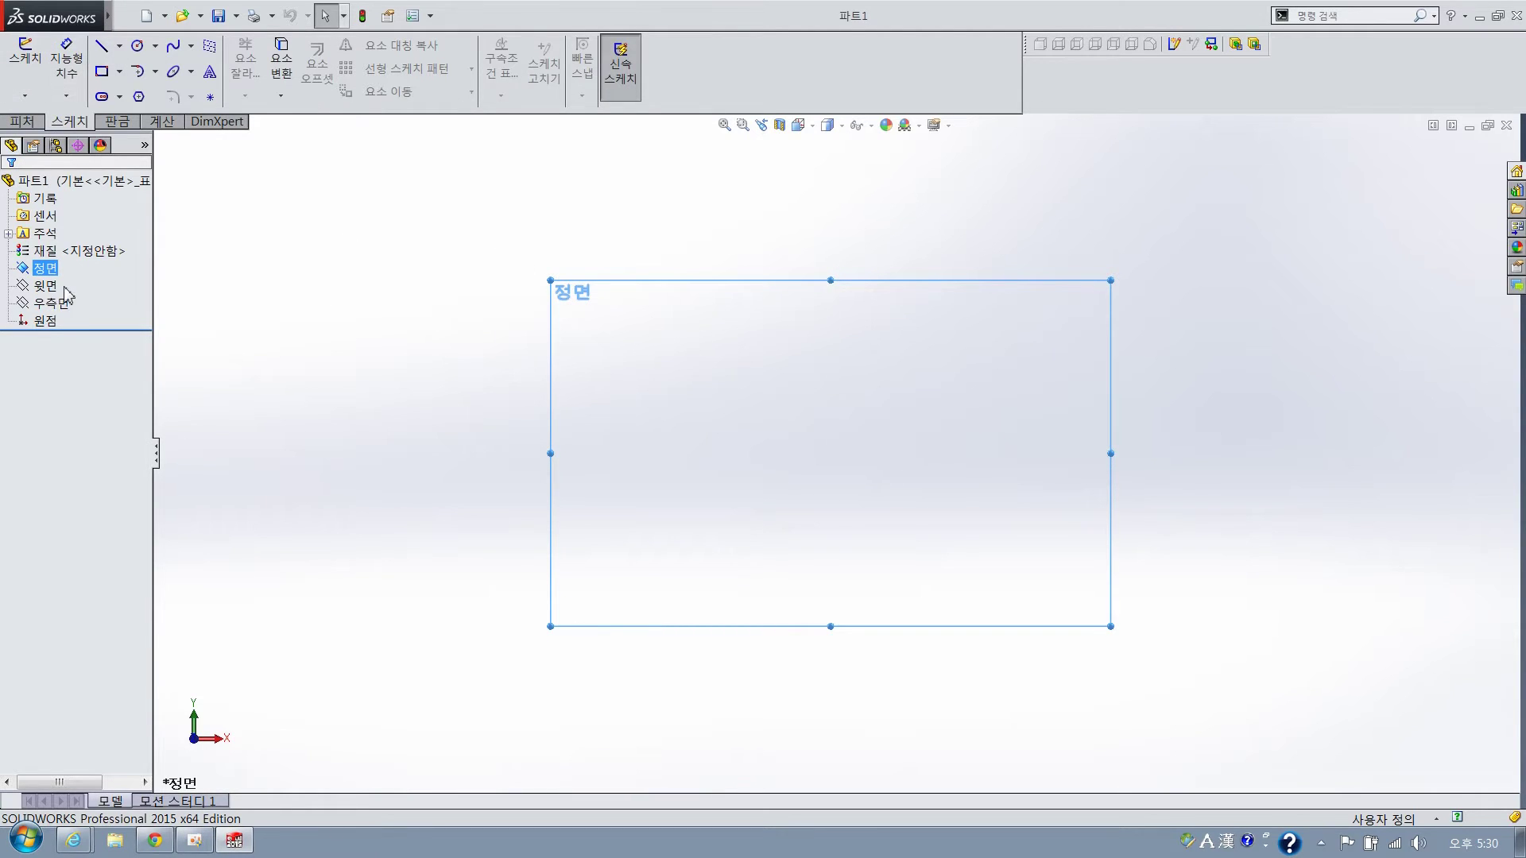
pyautogui.click(46, 269)
pyautogui.click(25, 59)
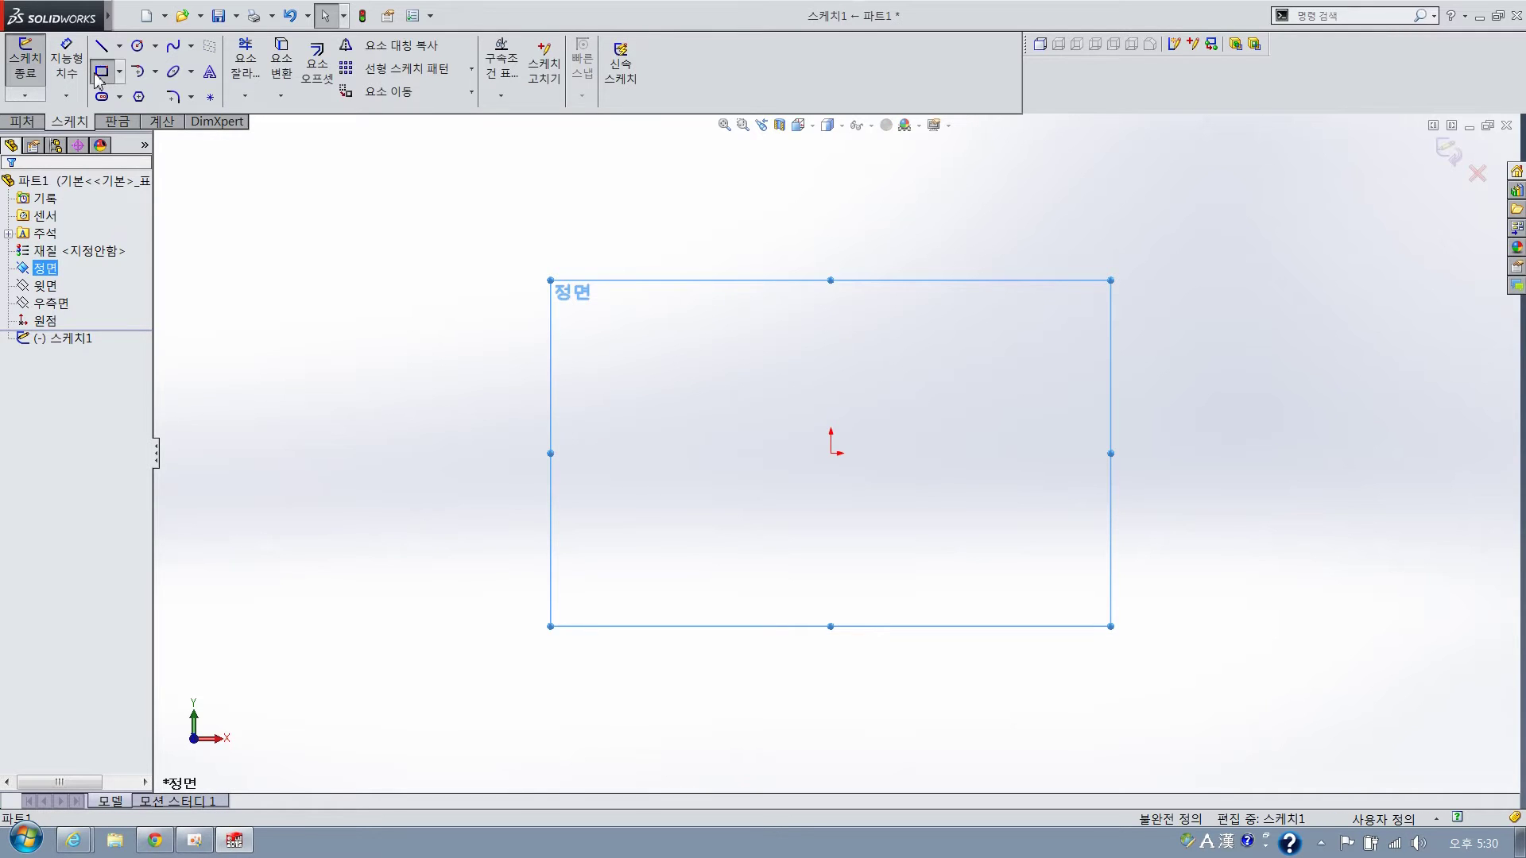
pyautogui.click(98, 74)
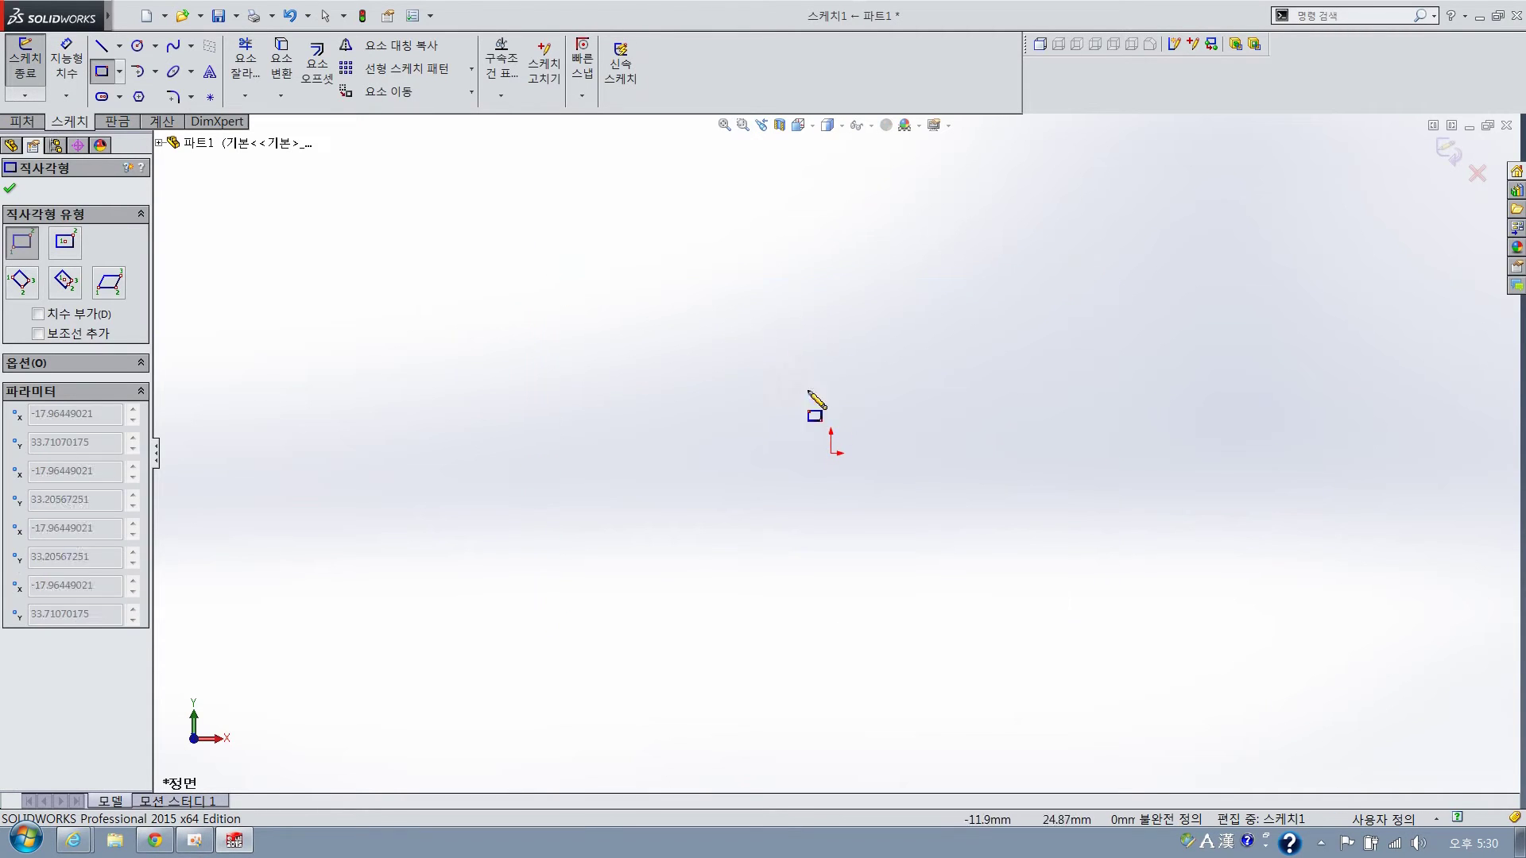
pyautogui.moveTo(774, 346); pyautogui.dragTo(1044, 543)
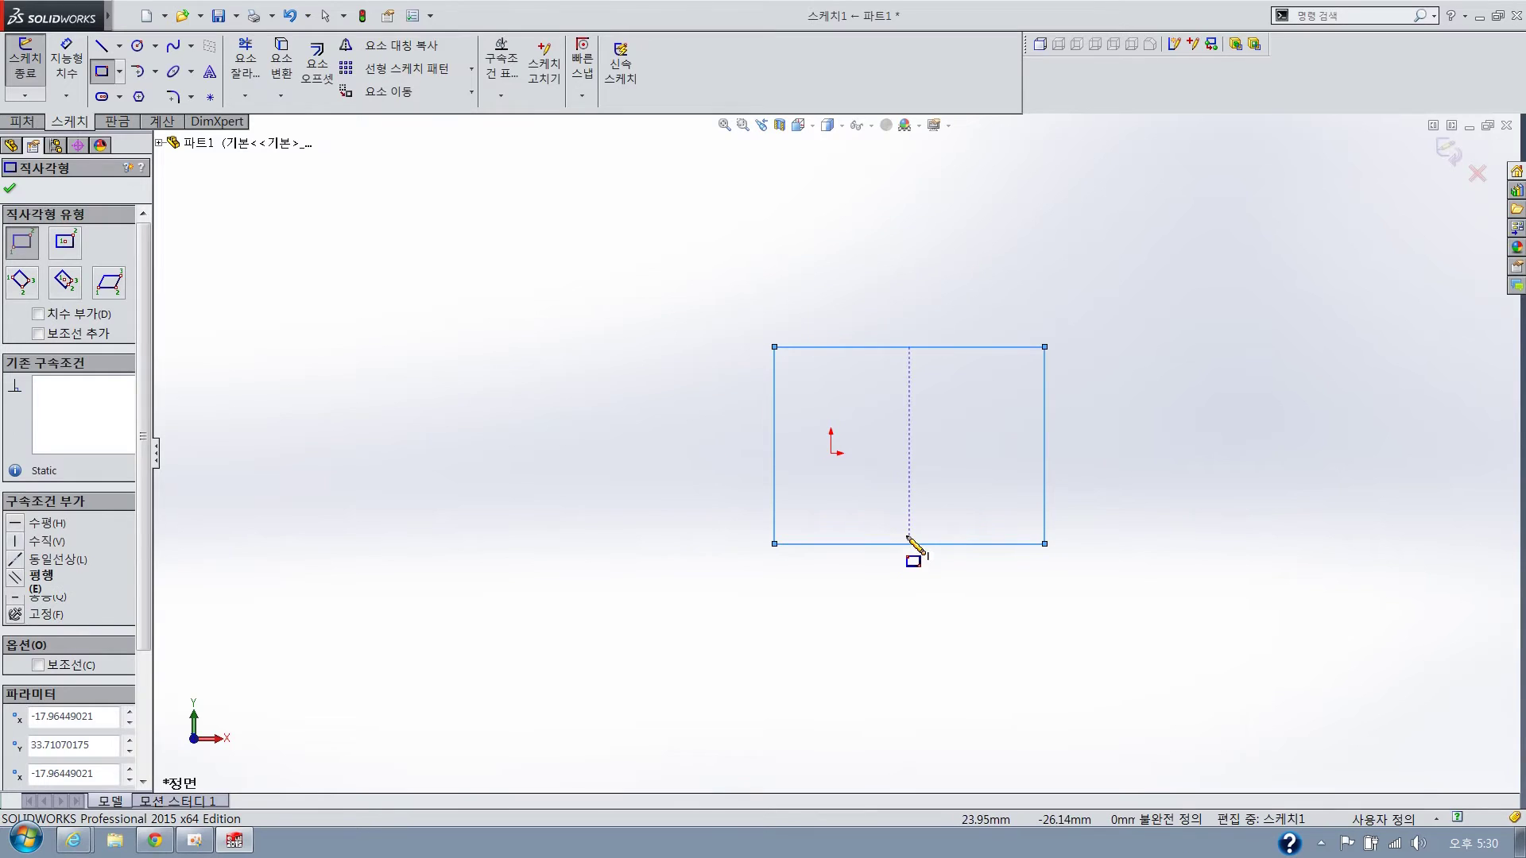
pyautogui.press('Escape')
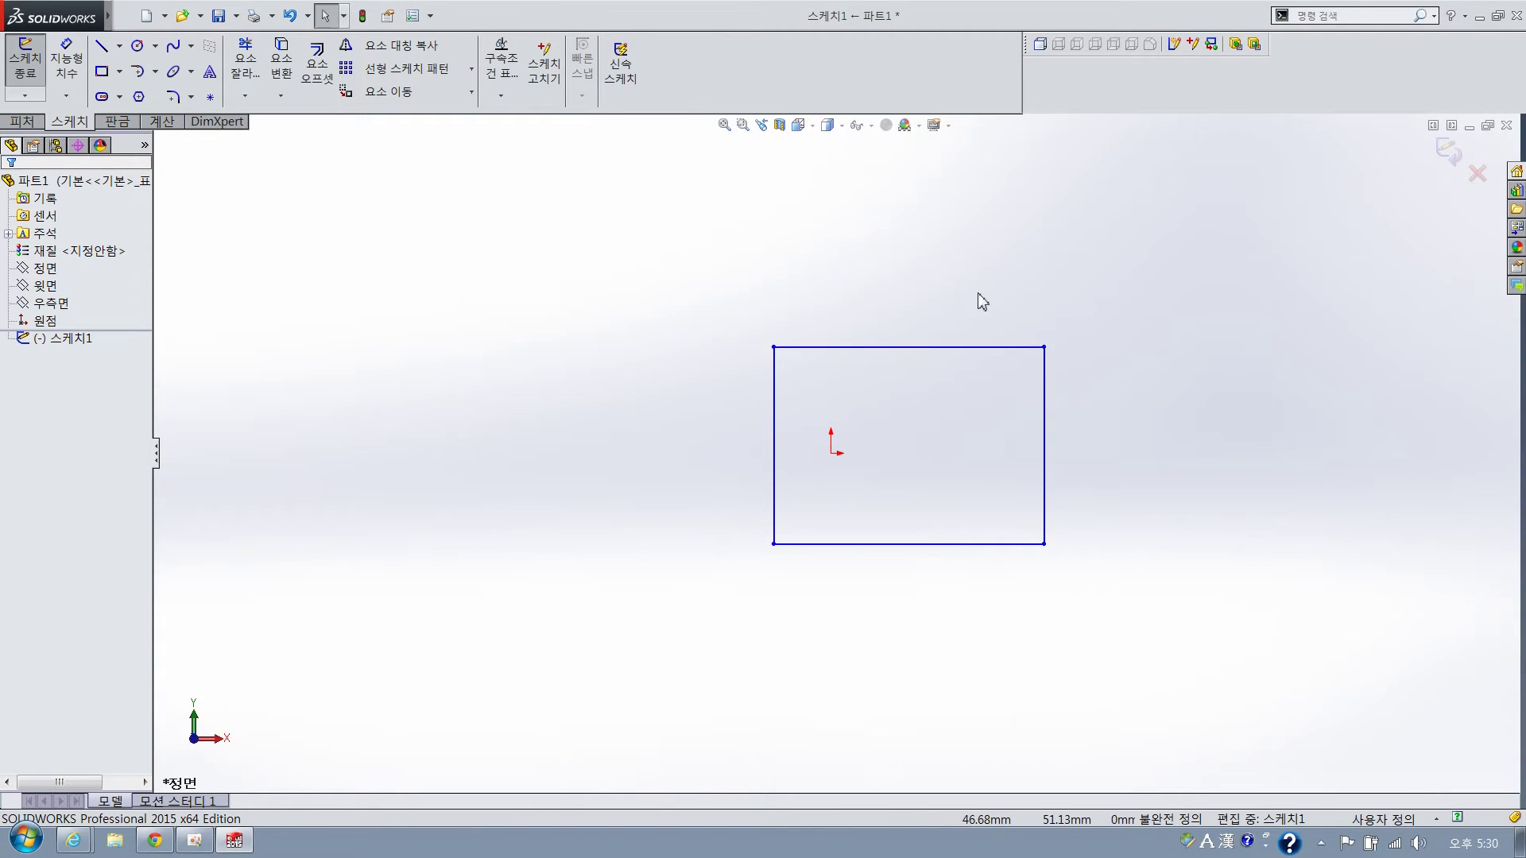
# Dimension the rectangle's top edge with a 90 mm width placed above it
pyautogui.press('s')
pyautogui.press('s')
pyautogui.press('s')
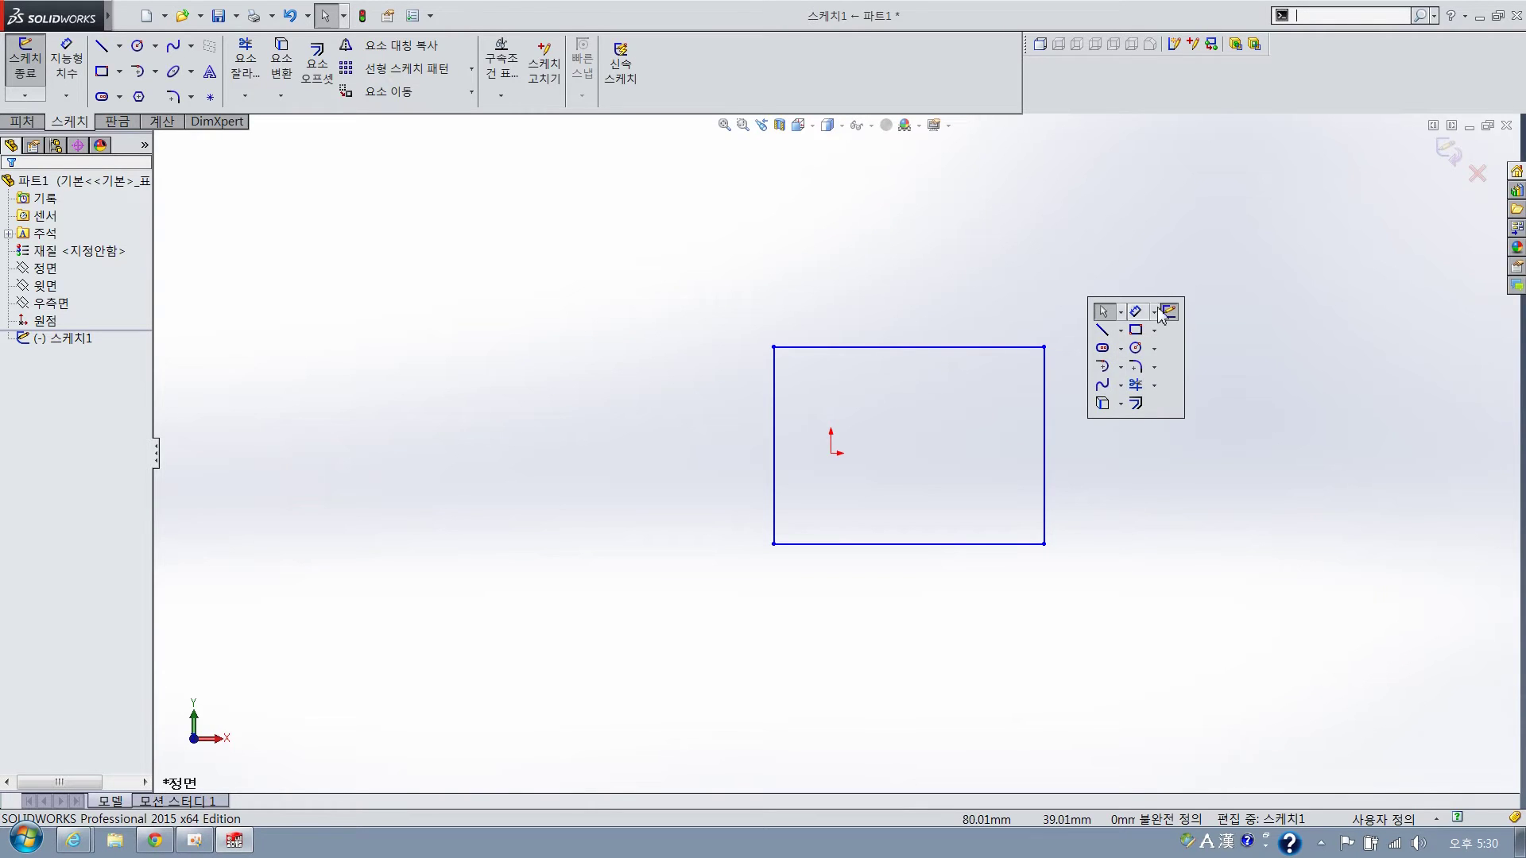
pyautogui.press('s')
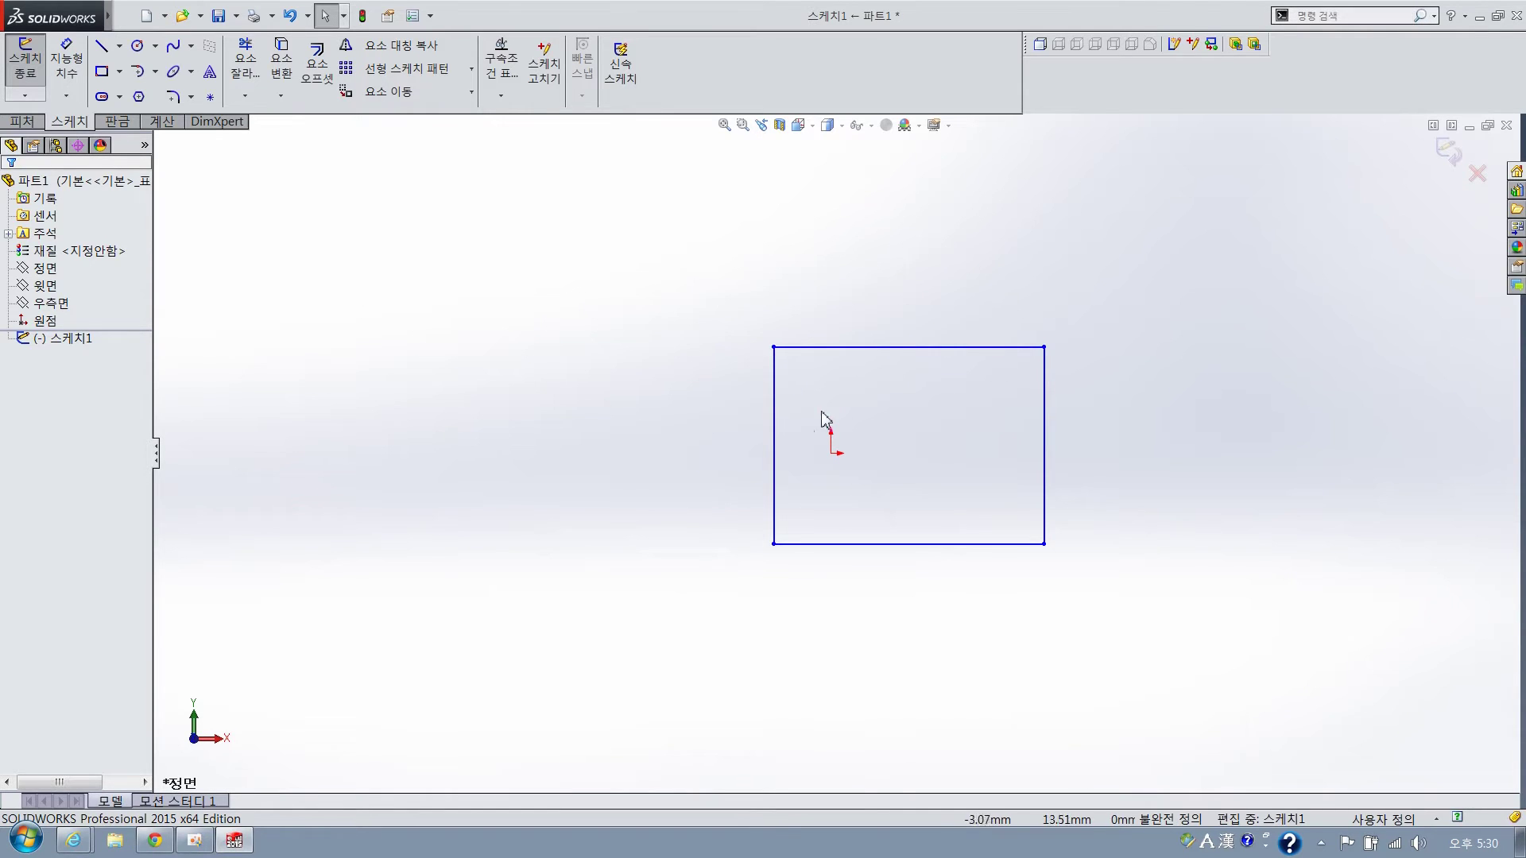
pyautogui.click(875, 351)
pyautogui.press('s')
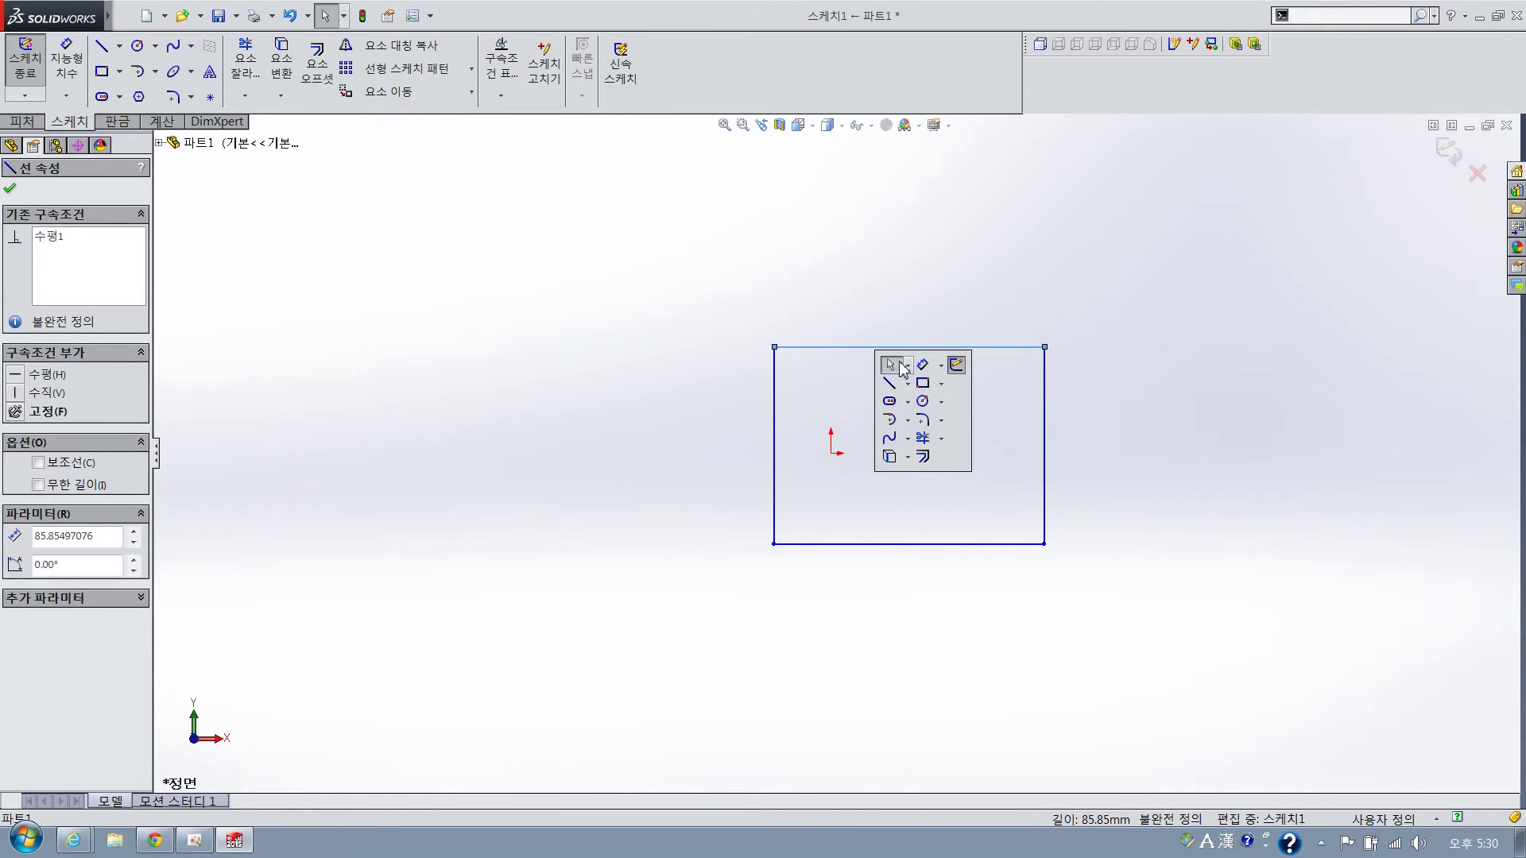
pyautogui.click(890, 363)
pyautogui.click(916, 358)
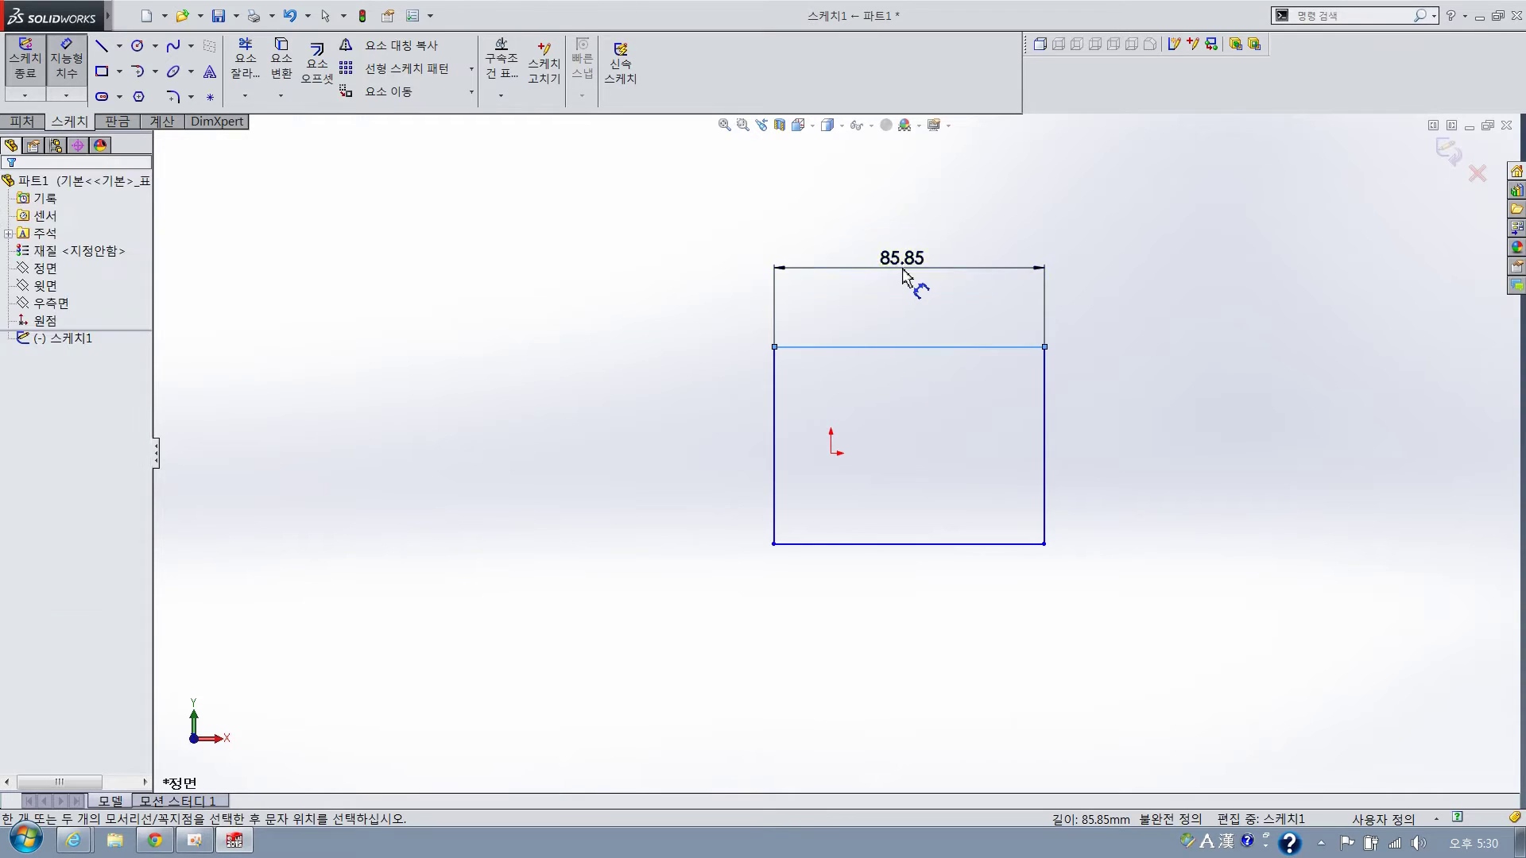
pyautogui.click(896, 292)
pyautogui.write('90')
pyautogui.press('Return')
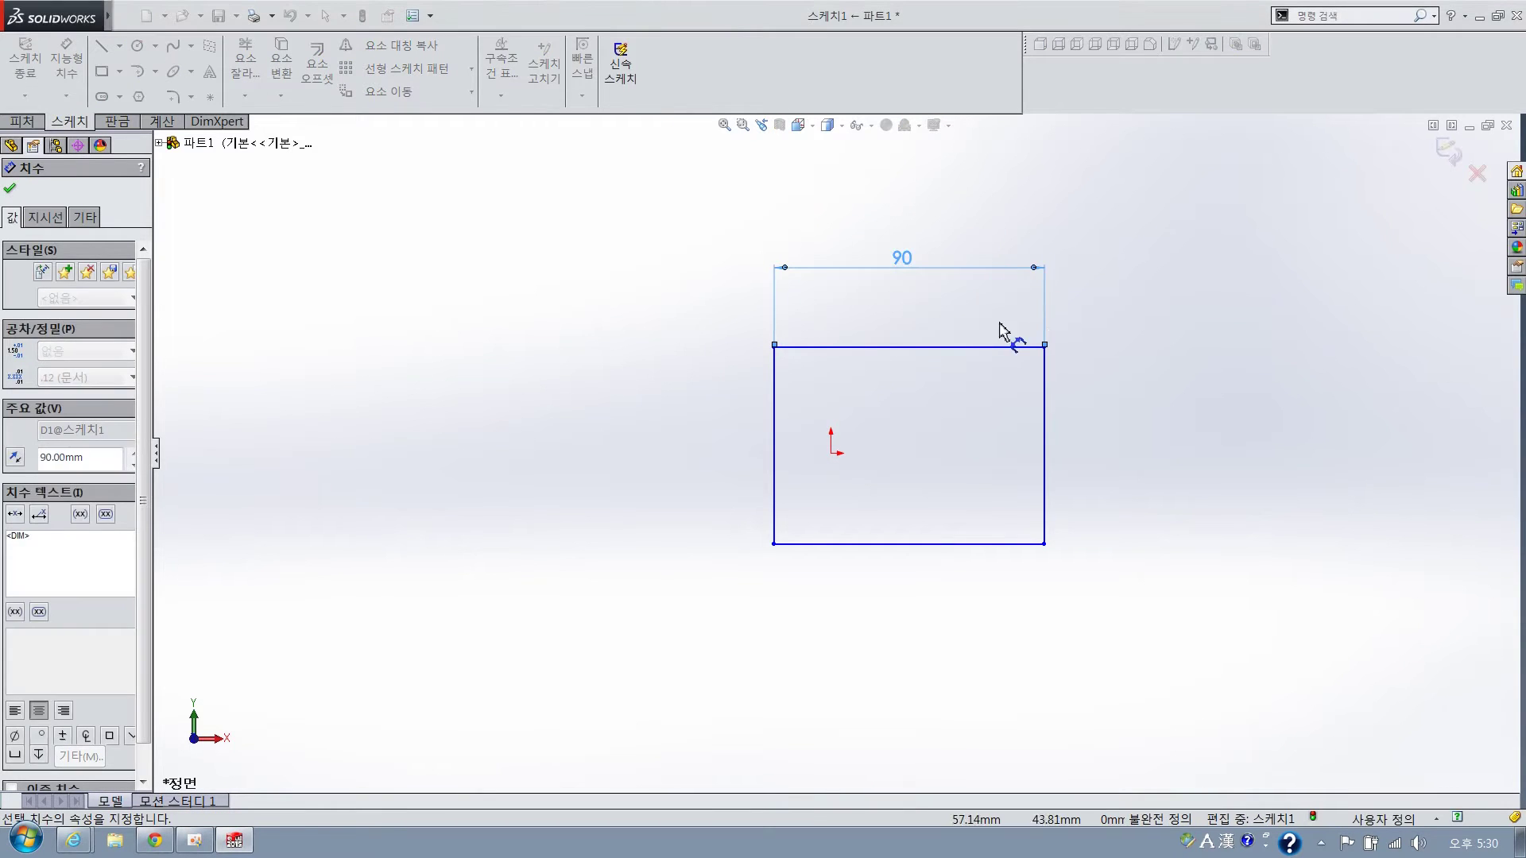
pyautogui.press('Escape')
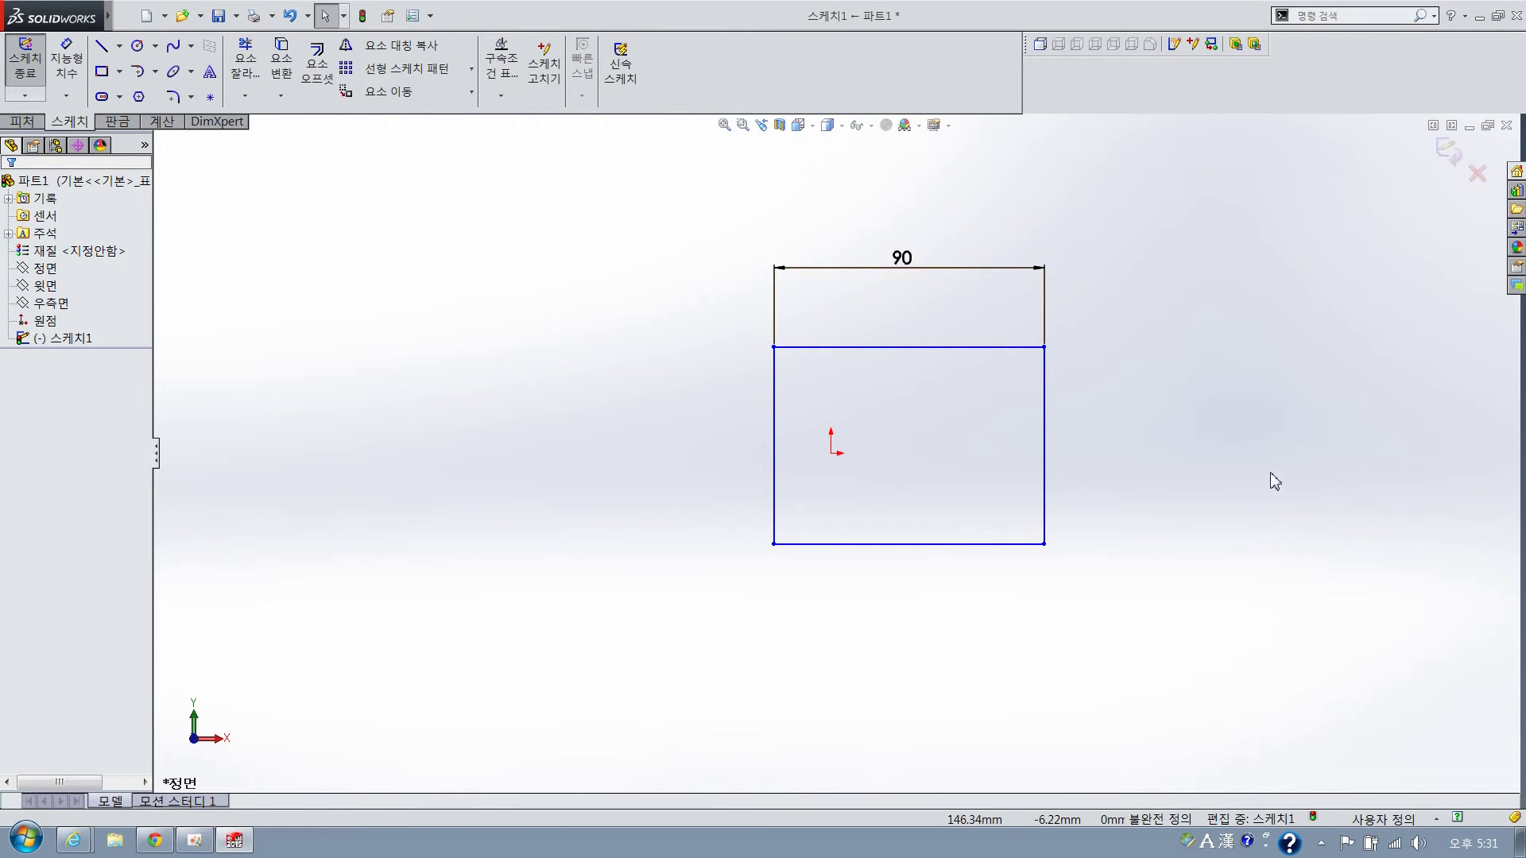
# Undo and redo the 90 width change, then exit the sketch
pyautogui.hotkey('ctrl', 'z')
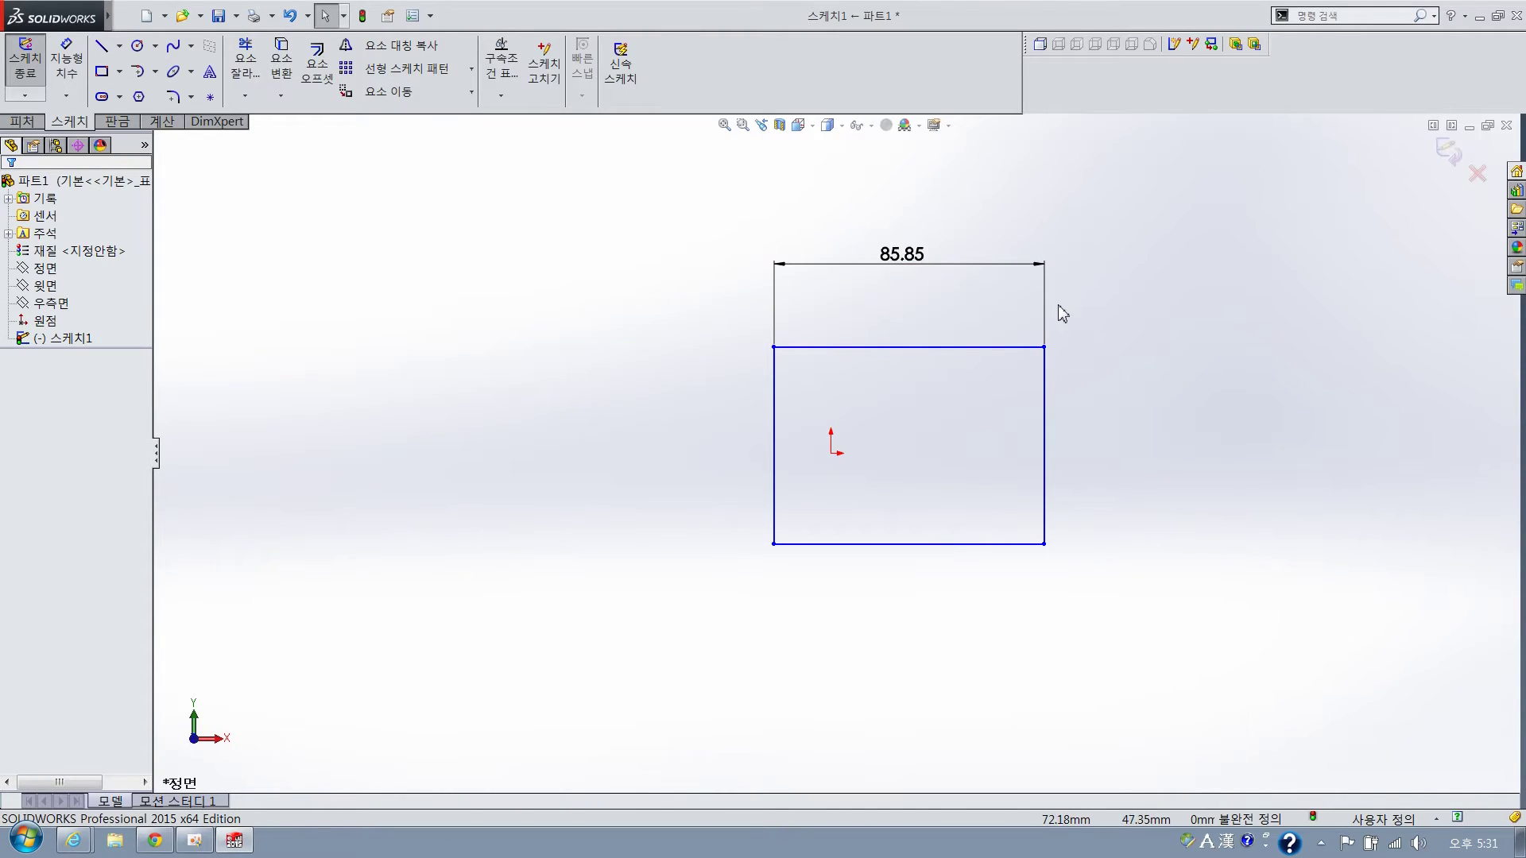
pyautogui.hotkey('ctrl', 'y')
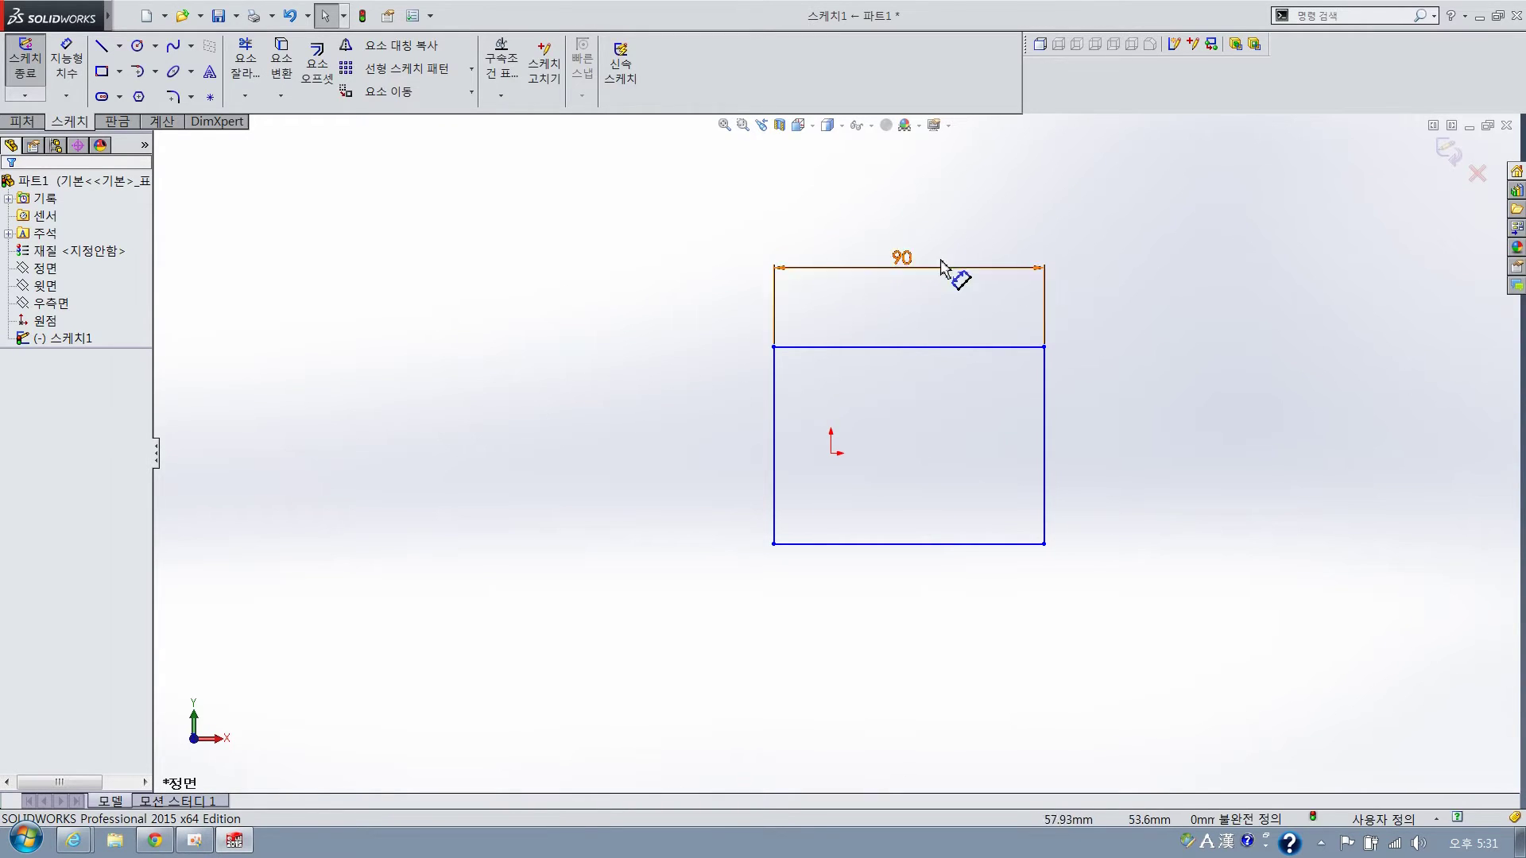
pyautogui.click(28, 73)
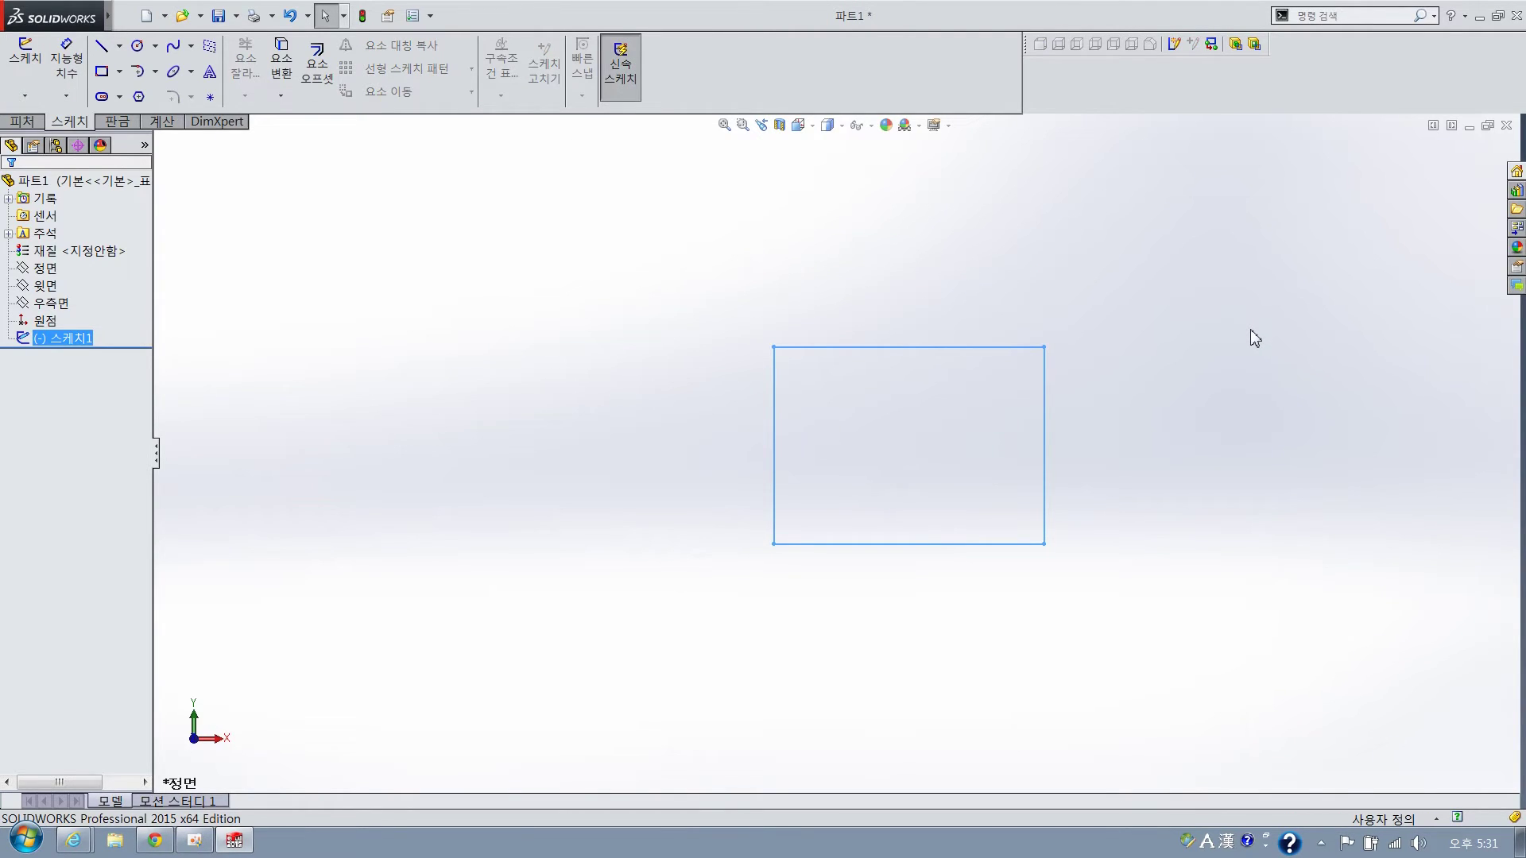
pyautogui.hotkey('ctrl', '7')
pyautogui.hotkey('ctrl', '1')
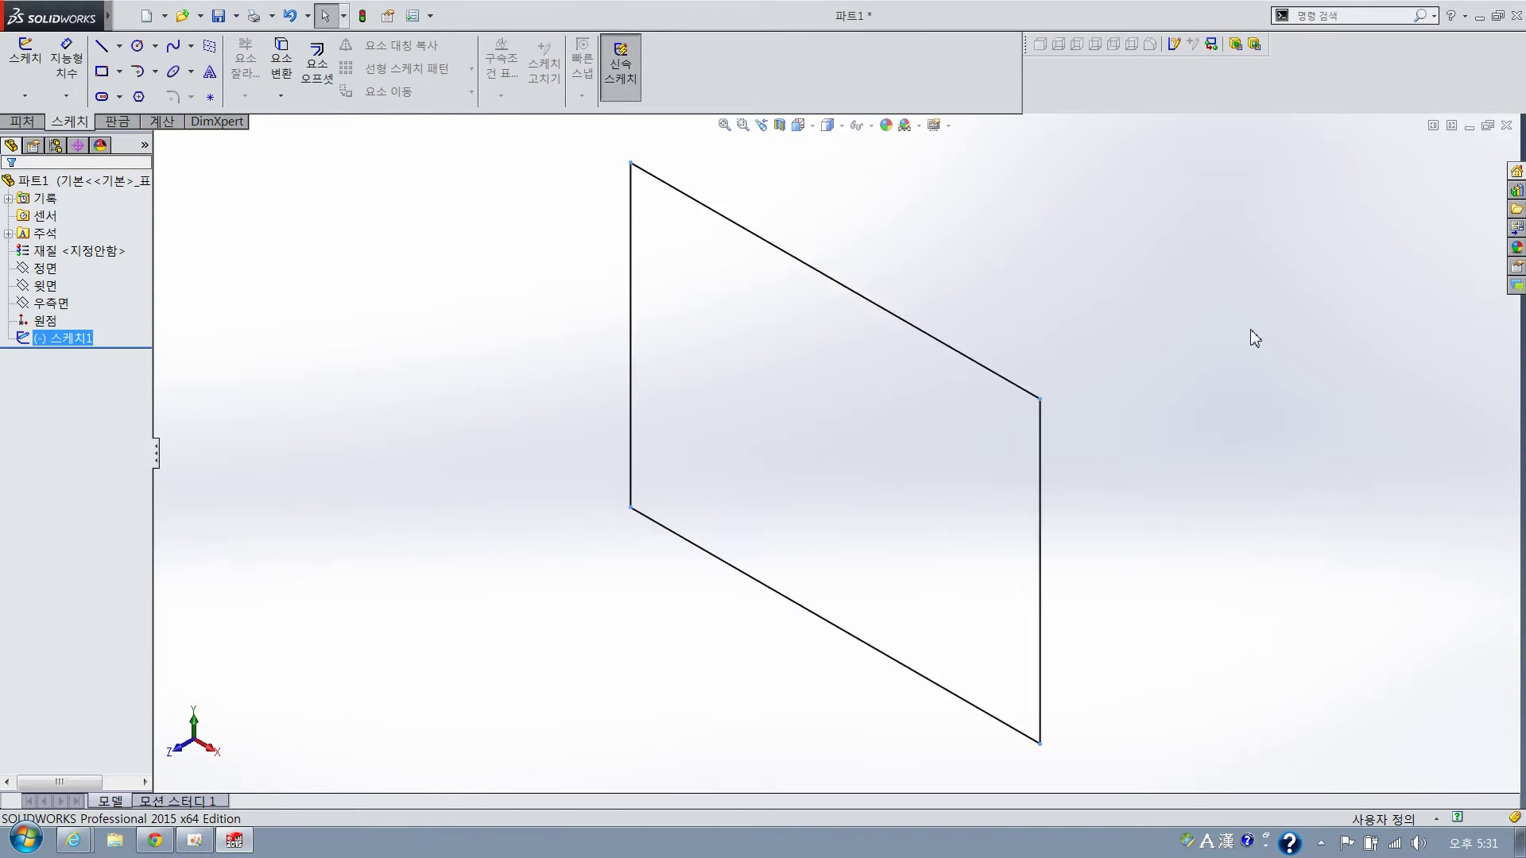
pyautogui.hotkey('ctrl', '4')
pyautogui.hotkey('ctrl', '7')
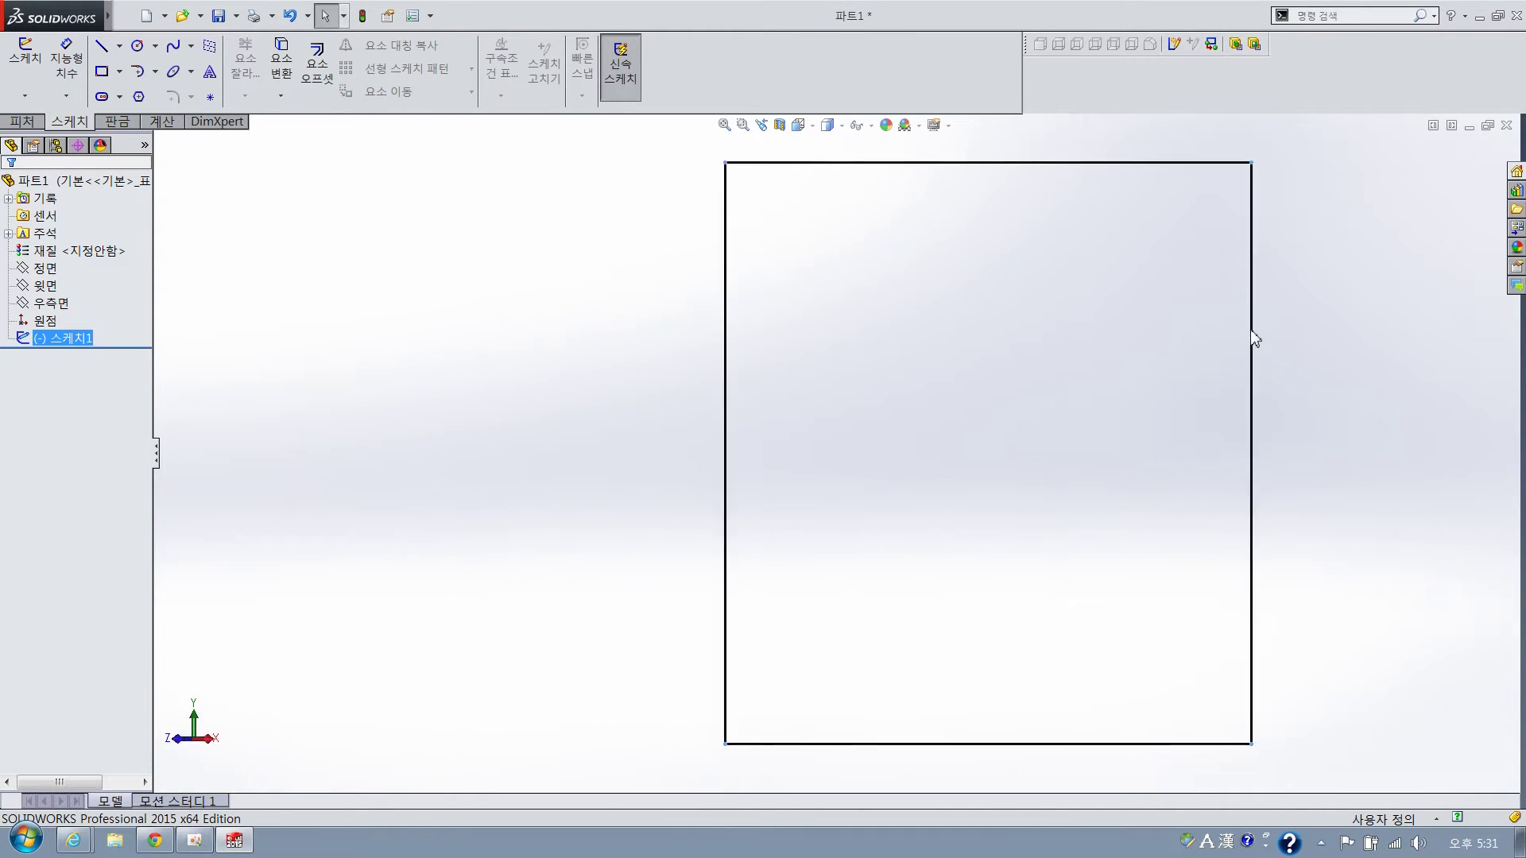
pyautogui.hotkey('ctrl', '1')
pyautogui.hotkey('ctrl', '7')
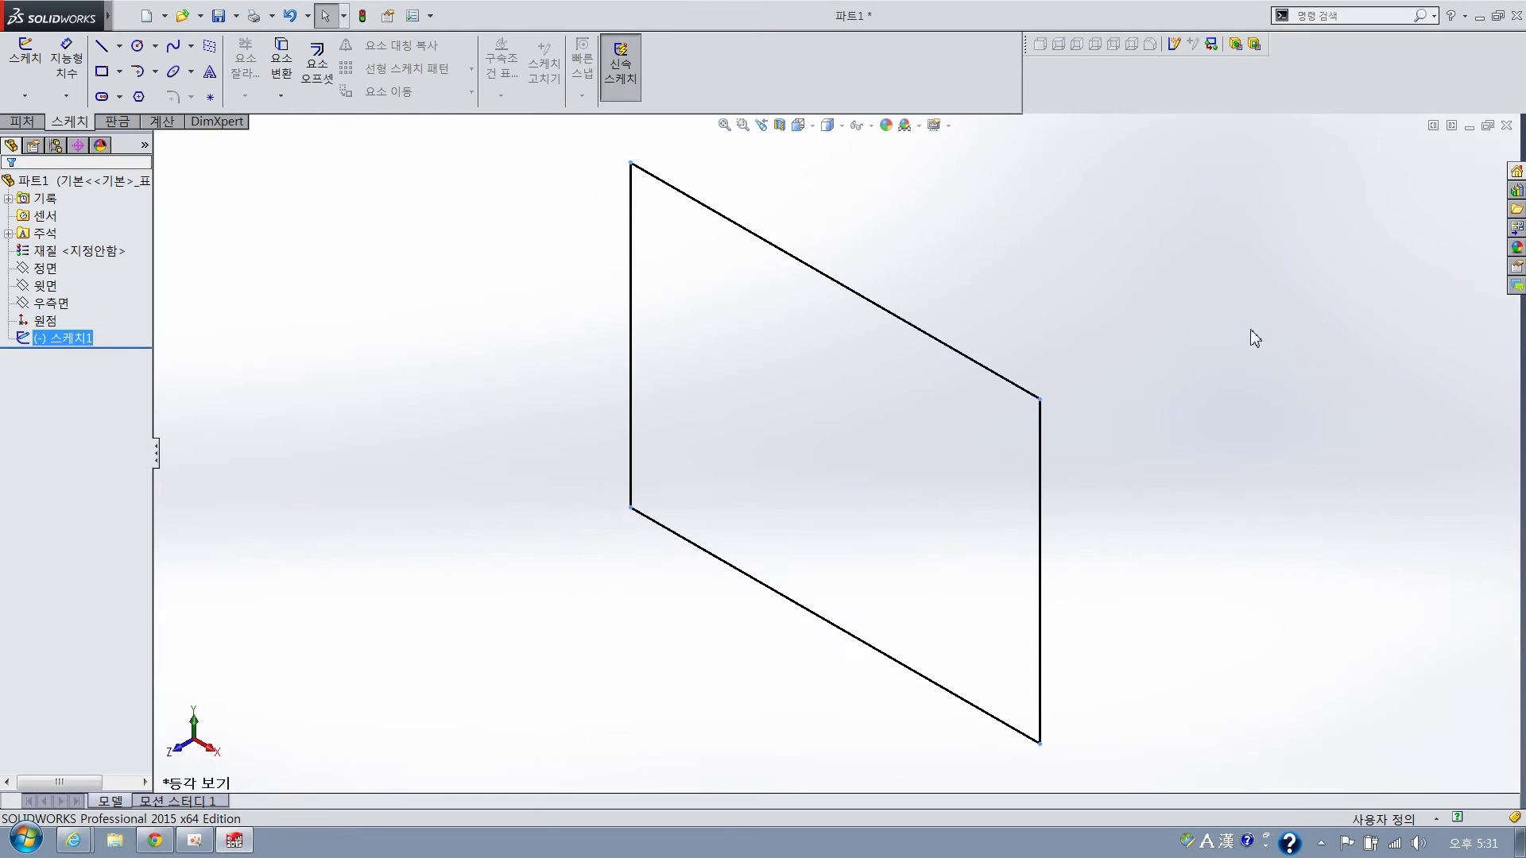
pyautogui.hotkey('ctrl', '1')
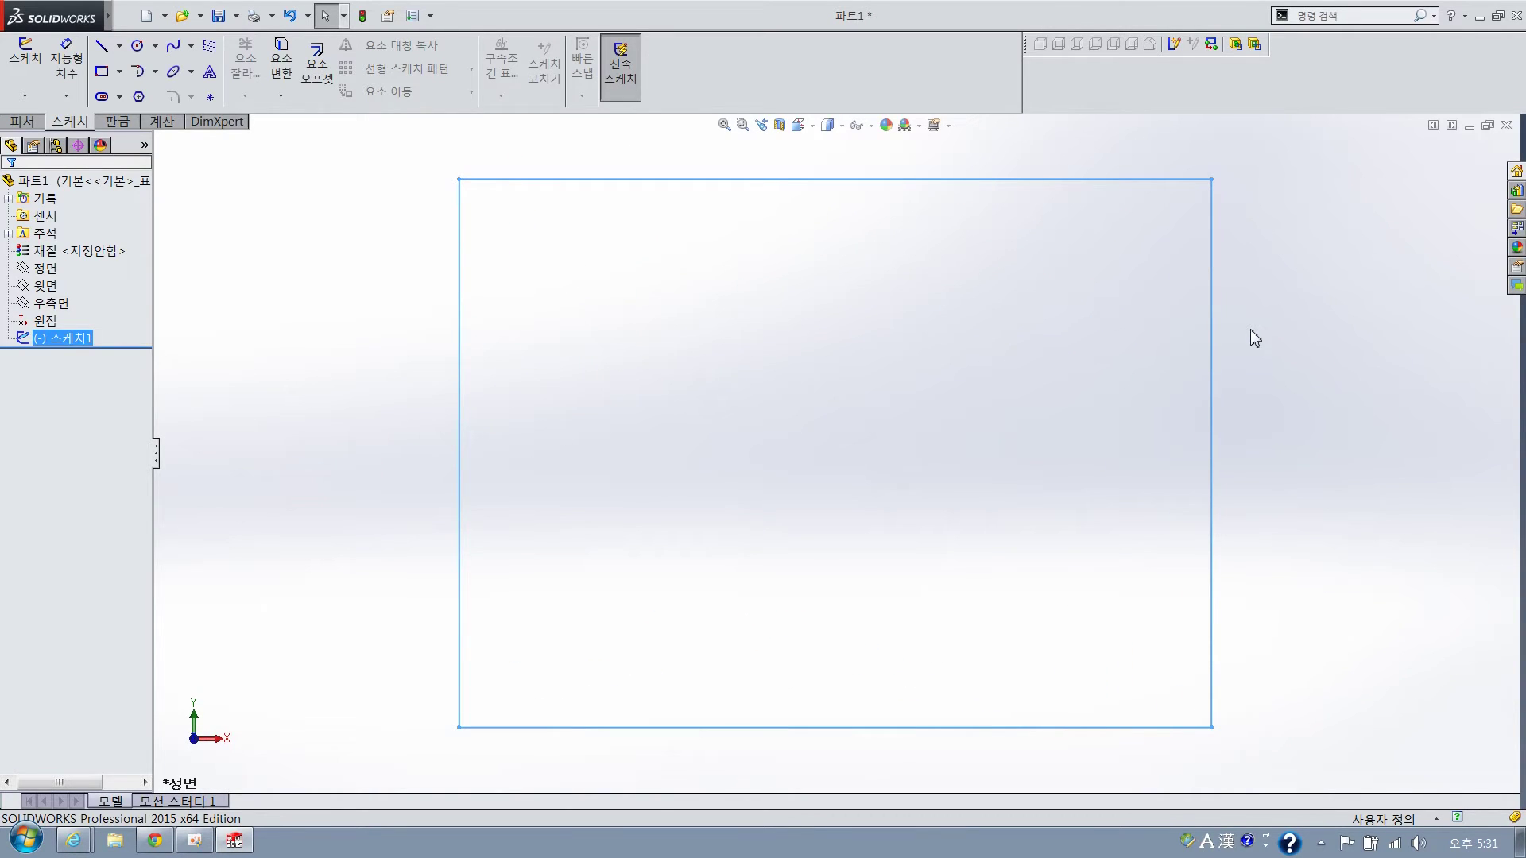
pyautogui.click(1251, 329)
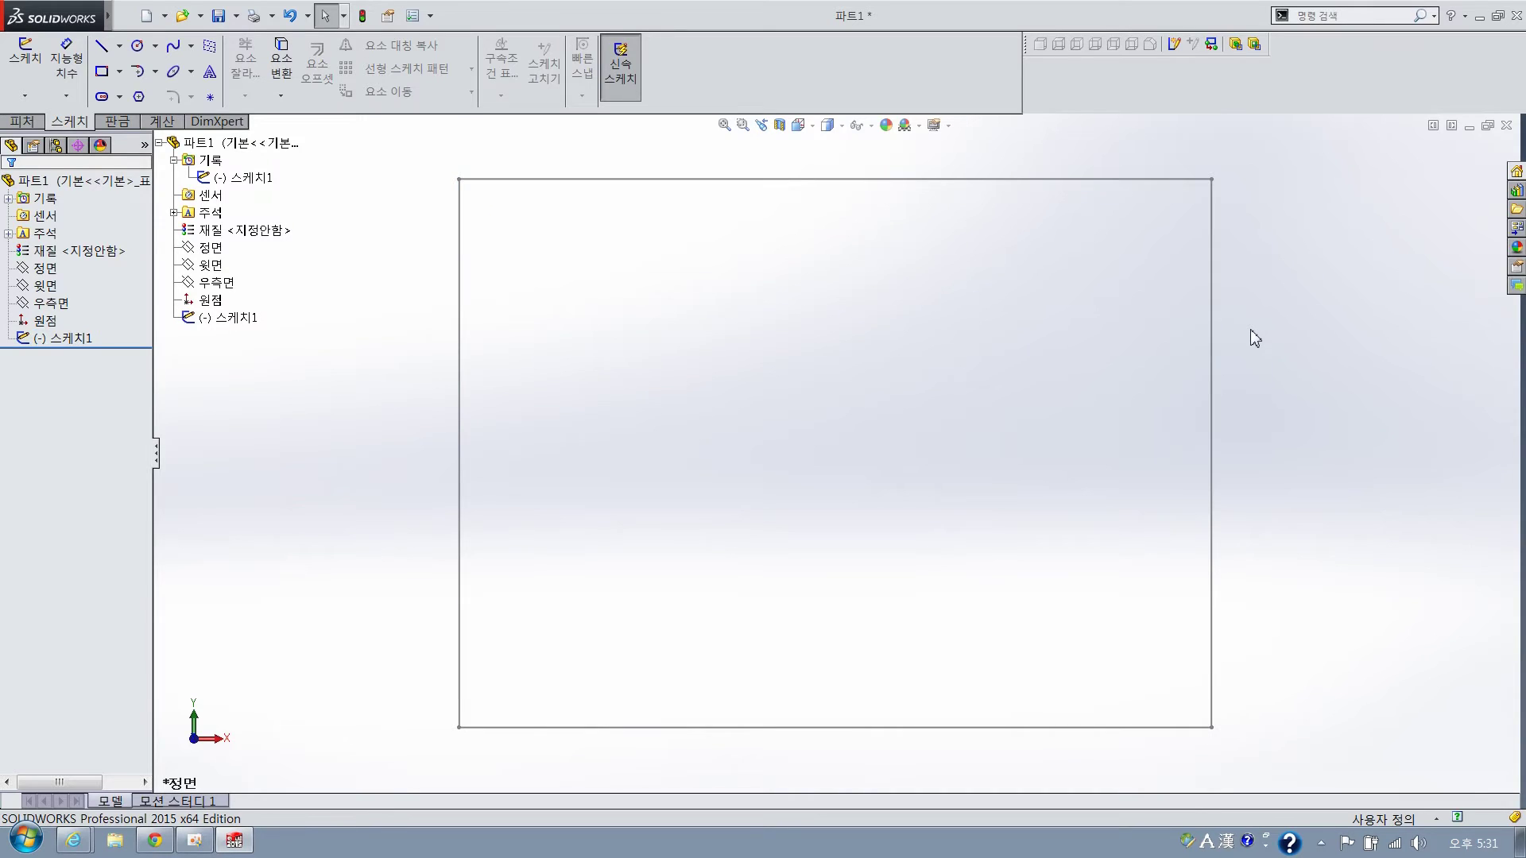
pyautogui.press('z')
pyautogui.press('z')
pyautogui.press('z')
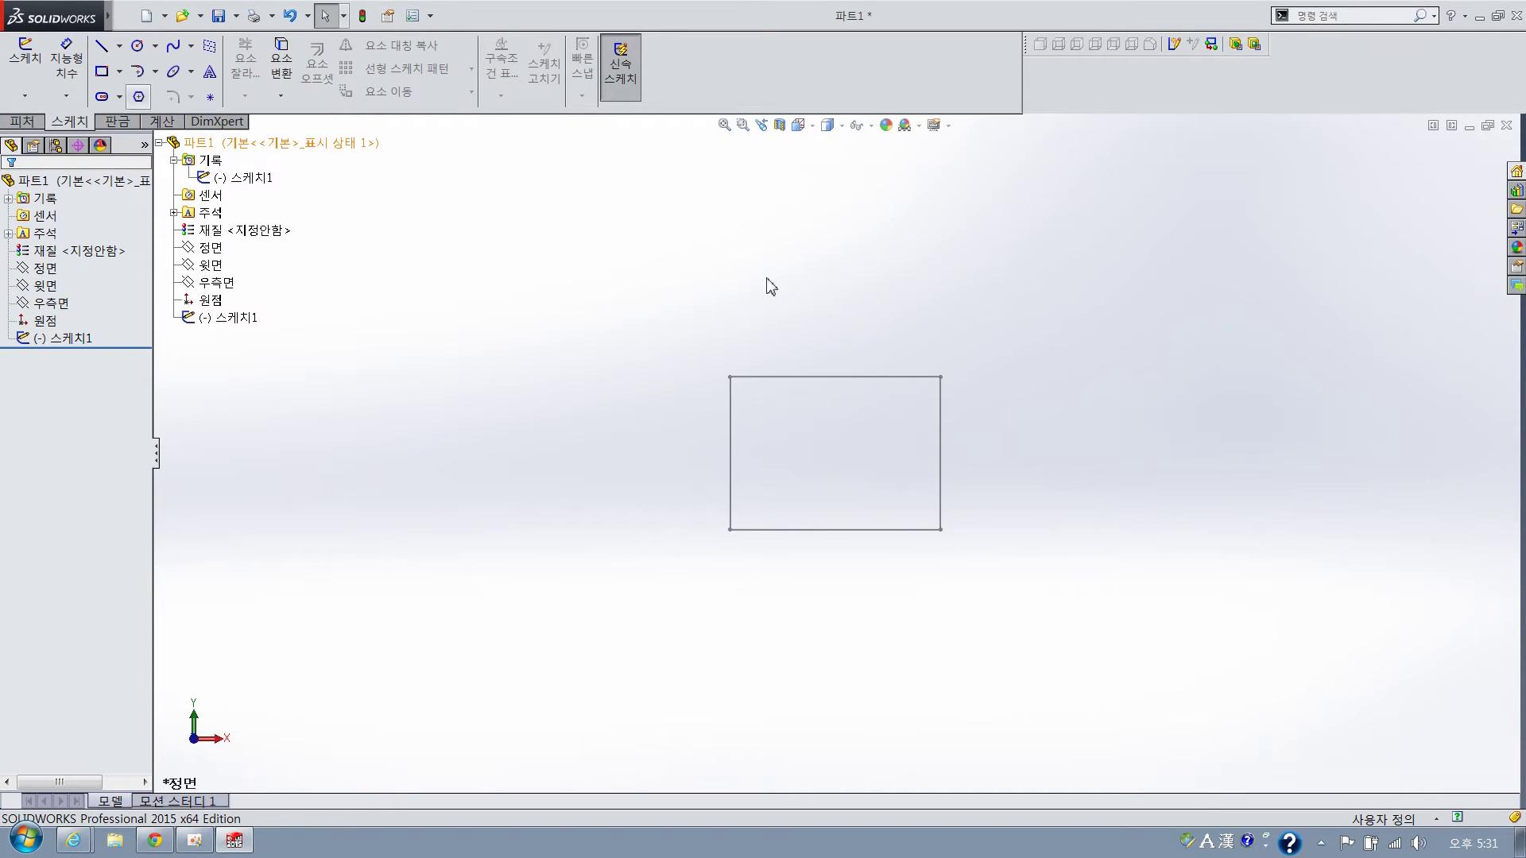
pyautogui.click(801, 390)
pyautogui.click(25, 55)
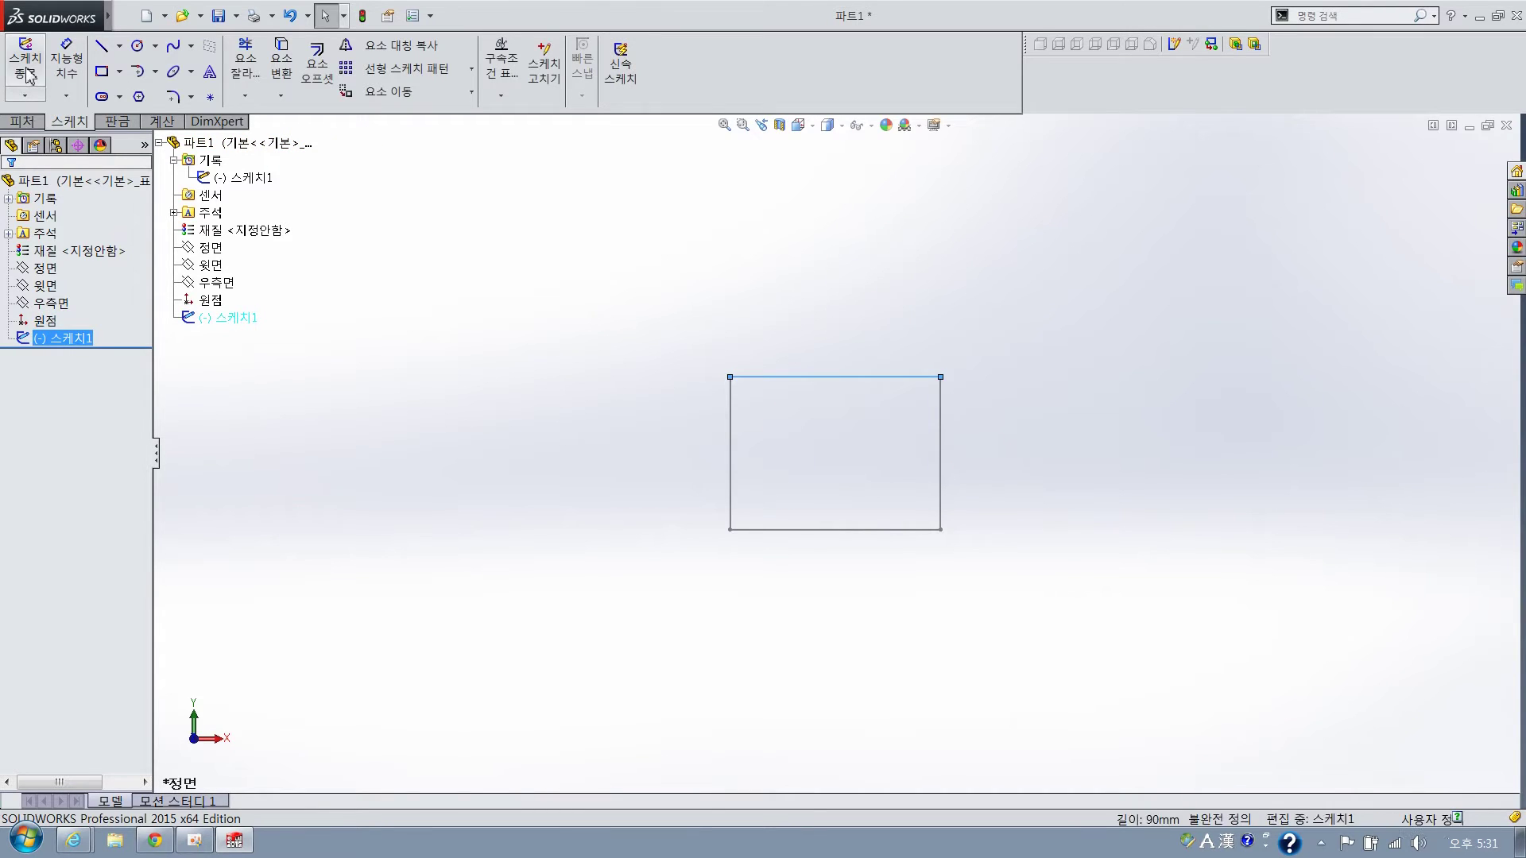
pyautogui.click(100, 71)
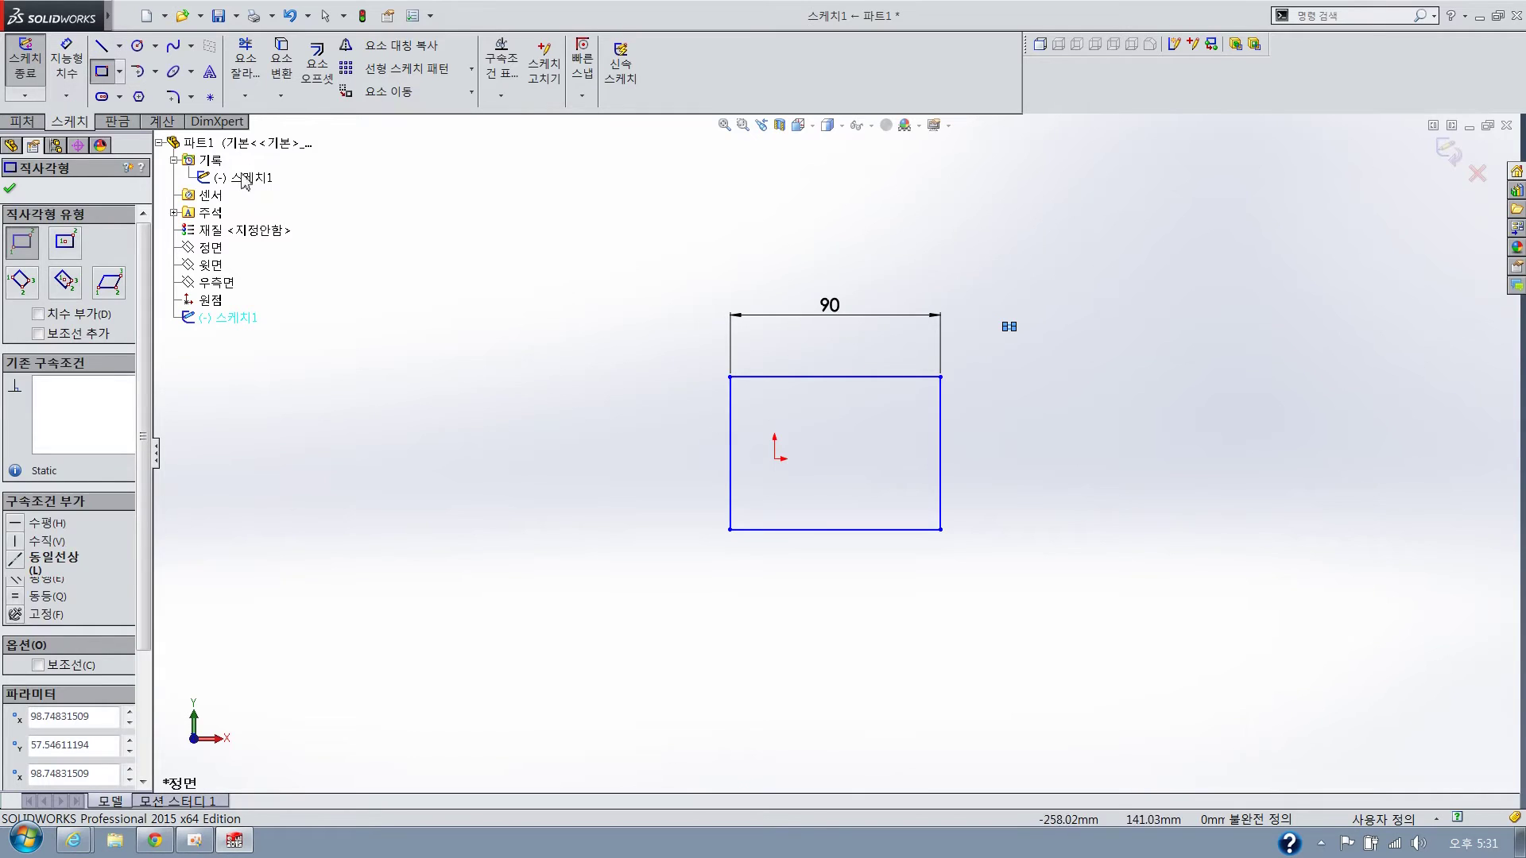
pyautogui.press('Escape')
pyautogui.moveTo(1096, 257)
pyautogui.mouseDown()
pyautogui.moveTo(402, 728)
pyautogui.moveTo(341, 737)
pyautogui.mouseUp()
pyautogui.click(448, 697)
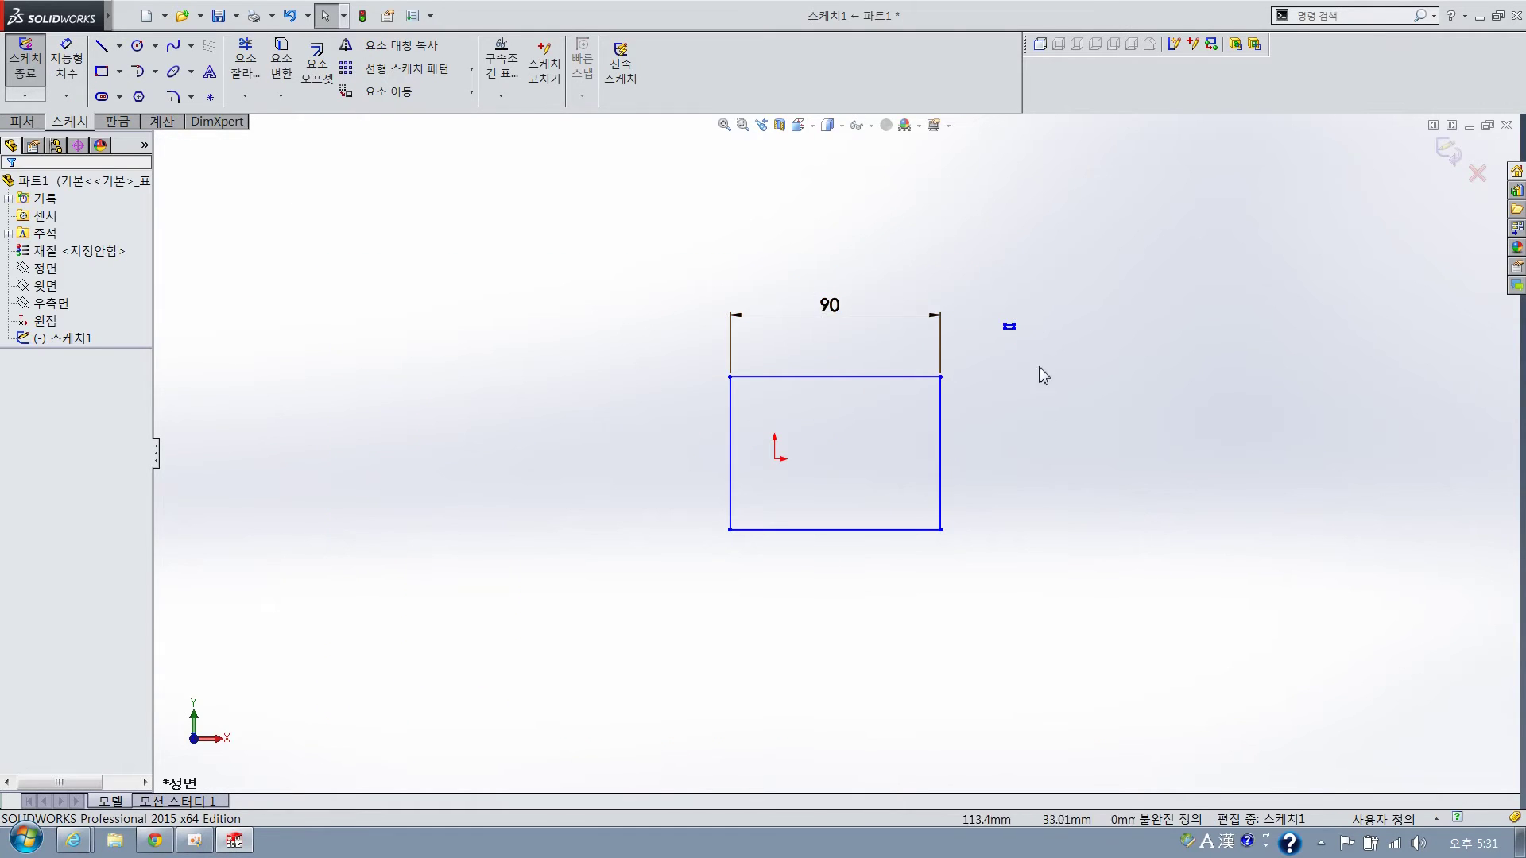
pyautogui.moveTo(1072, 238); pyautogui.dragTo(627, 612)
pyautogui.click(622, 630)
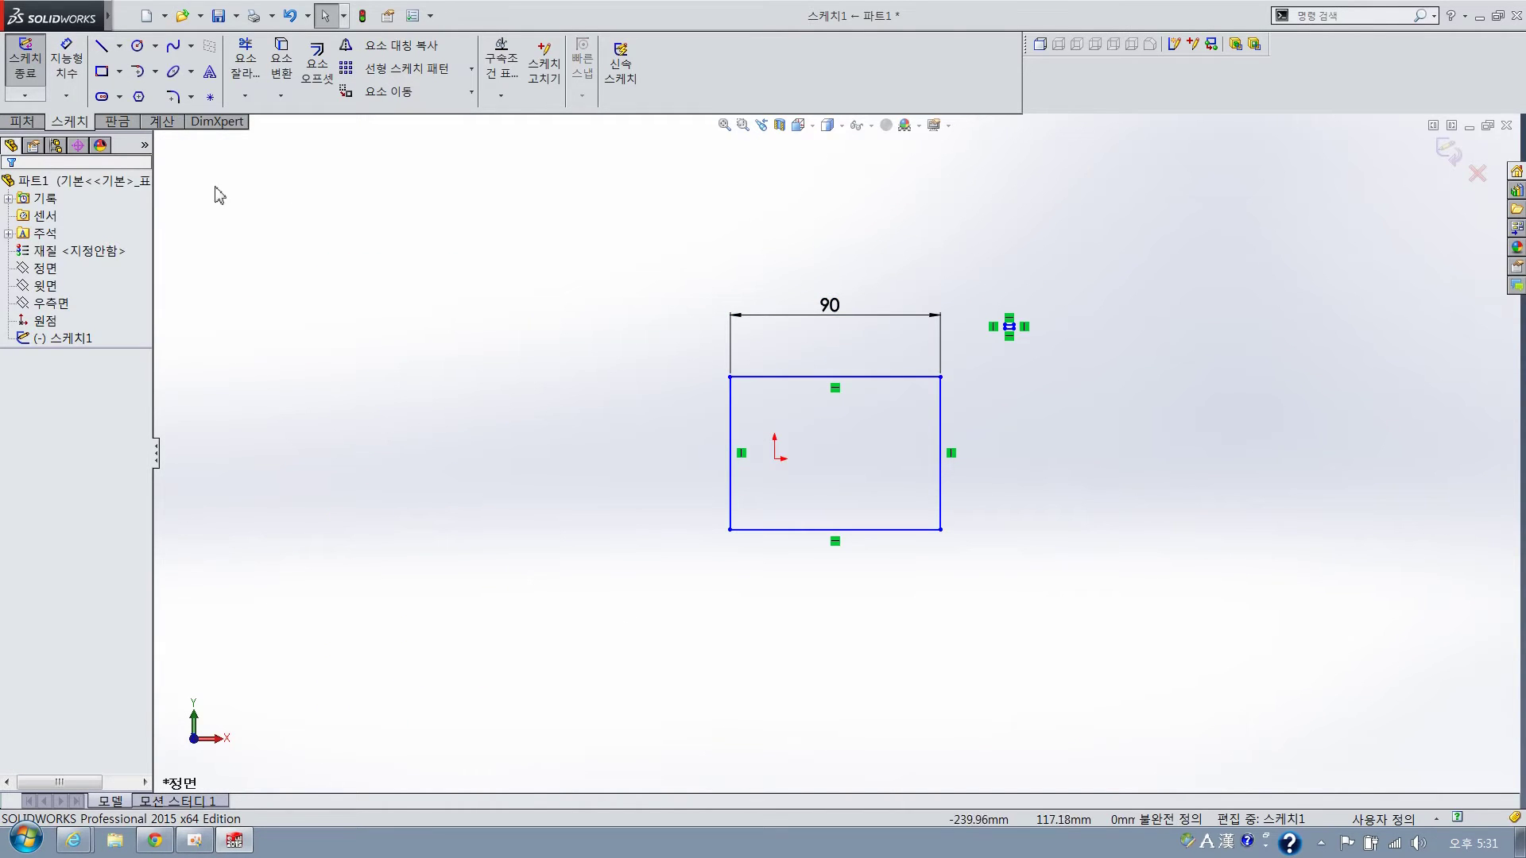
pyautogui.click(24, 64)
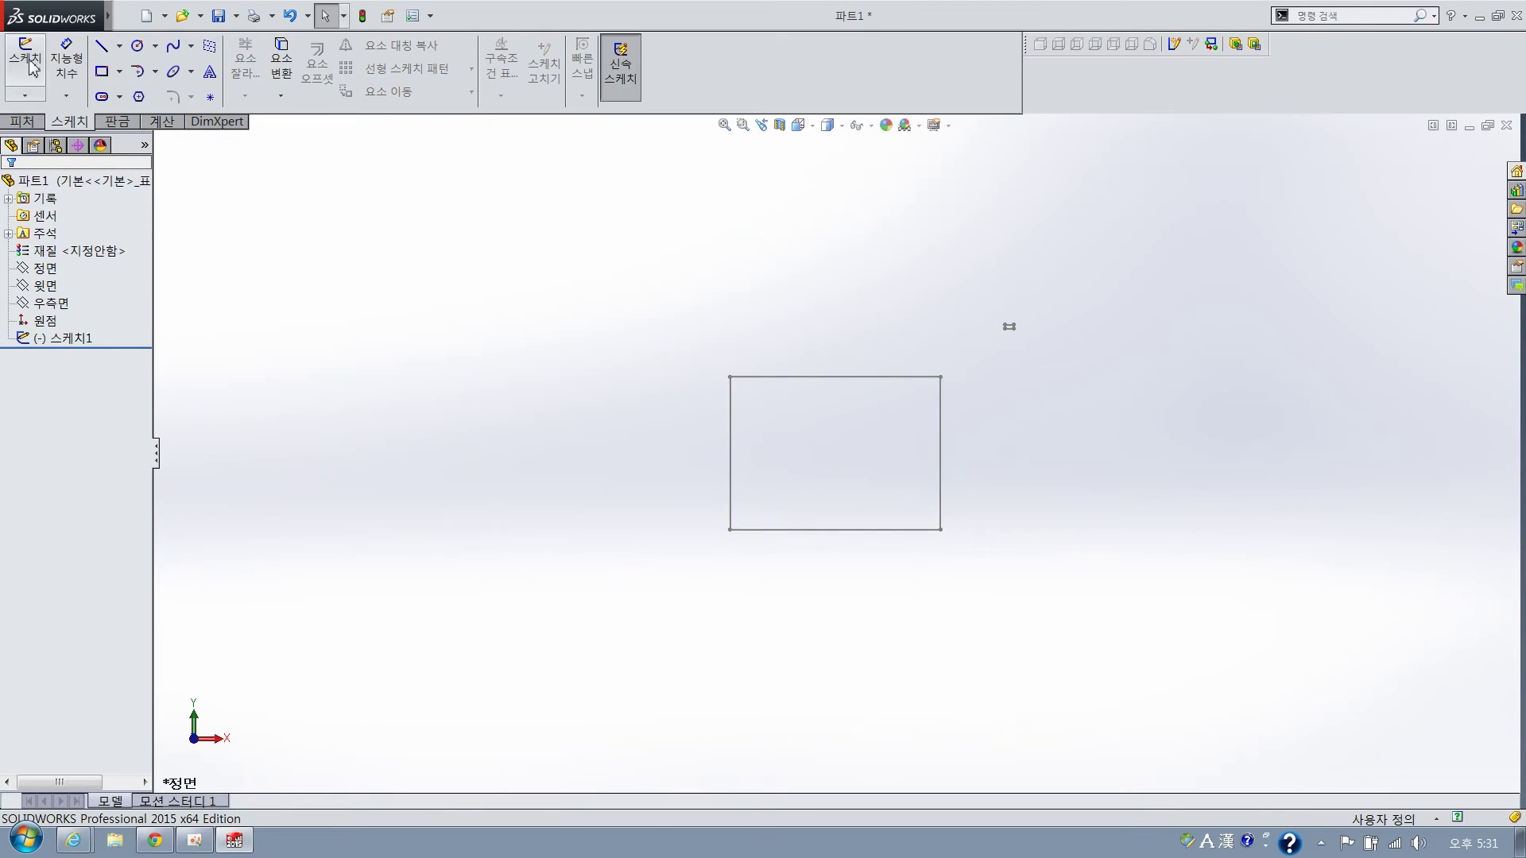
pyautogui.click(45, 269)
pyautogui.click(32, 67)
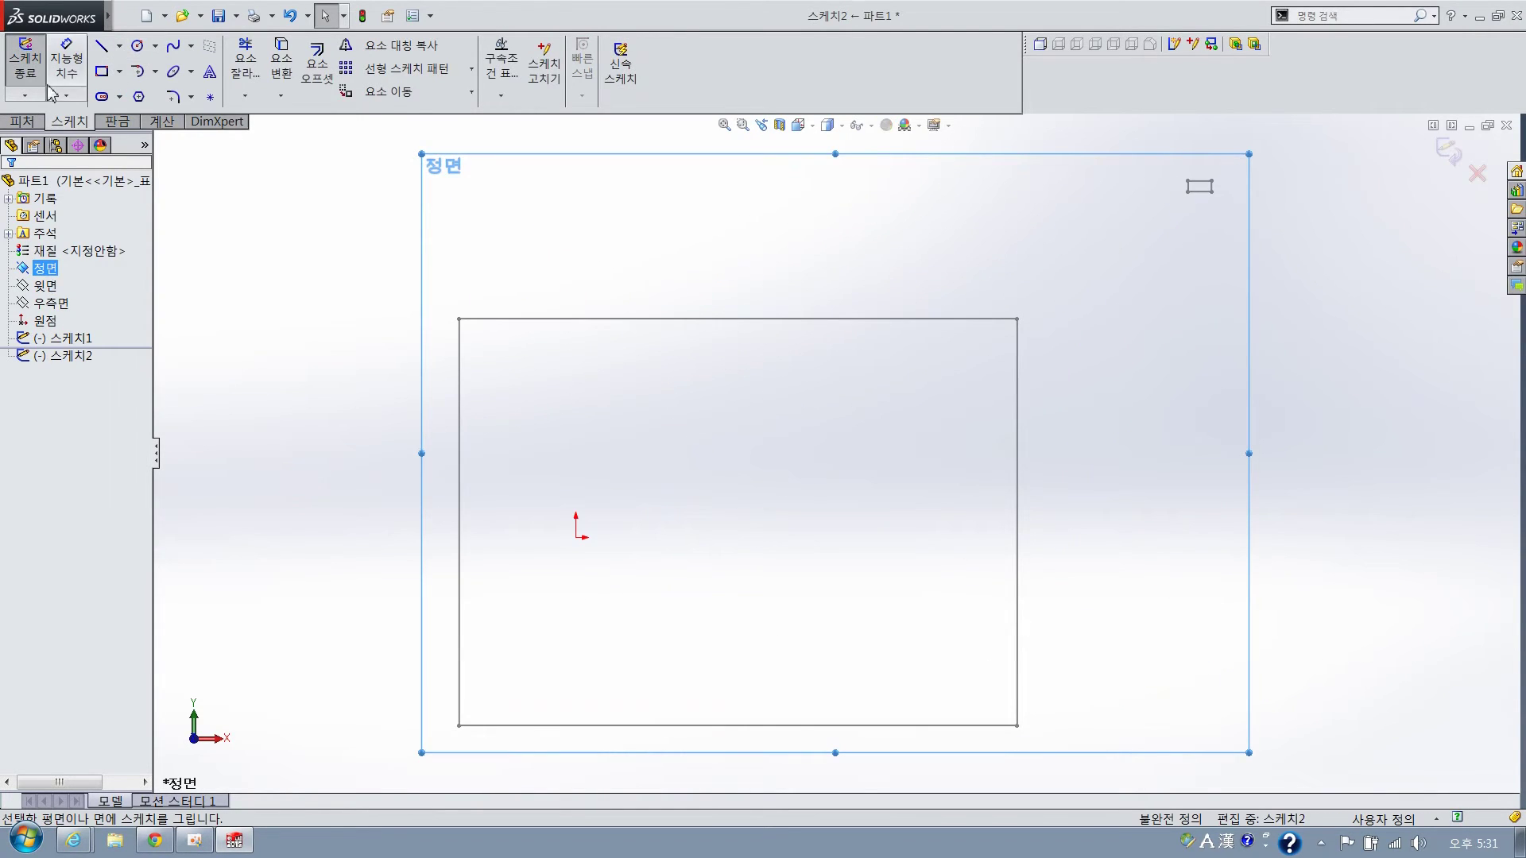
pyautogui.click(101, 70)
pyautogui.moveTo(814, 218)
pyautogui.mouseDown()
pyautogui.moveTo(878, 273)
pyautogui.moveTo(872, 256)
pyautogui.mouseUp()
pyautogui.click(25, 60)
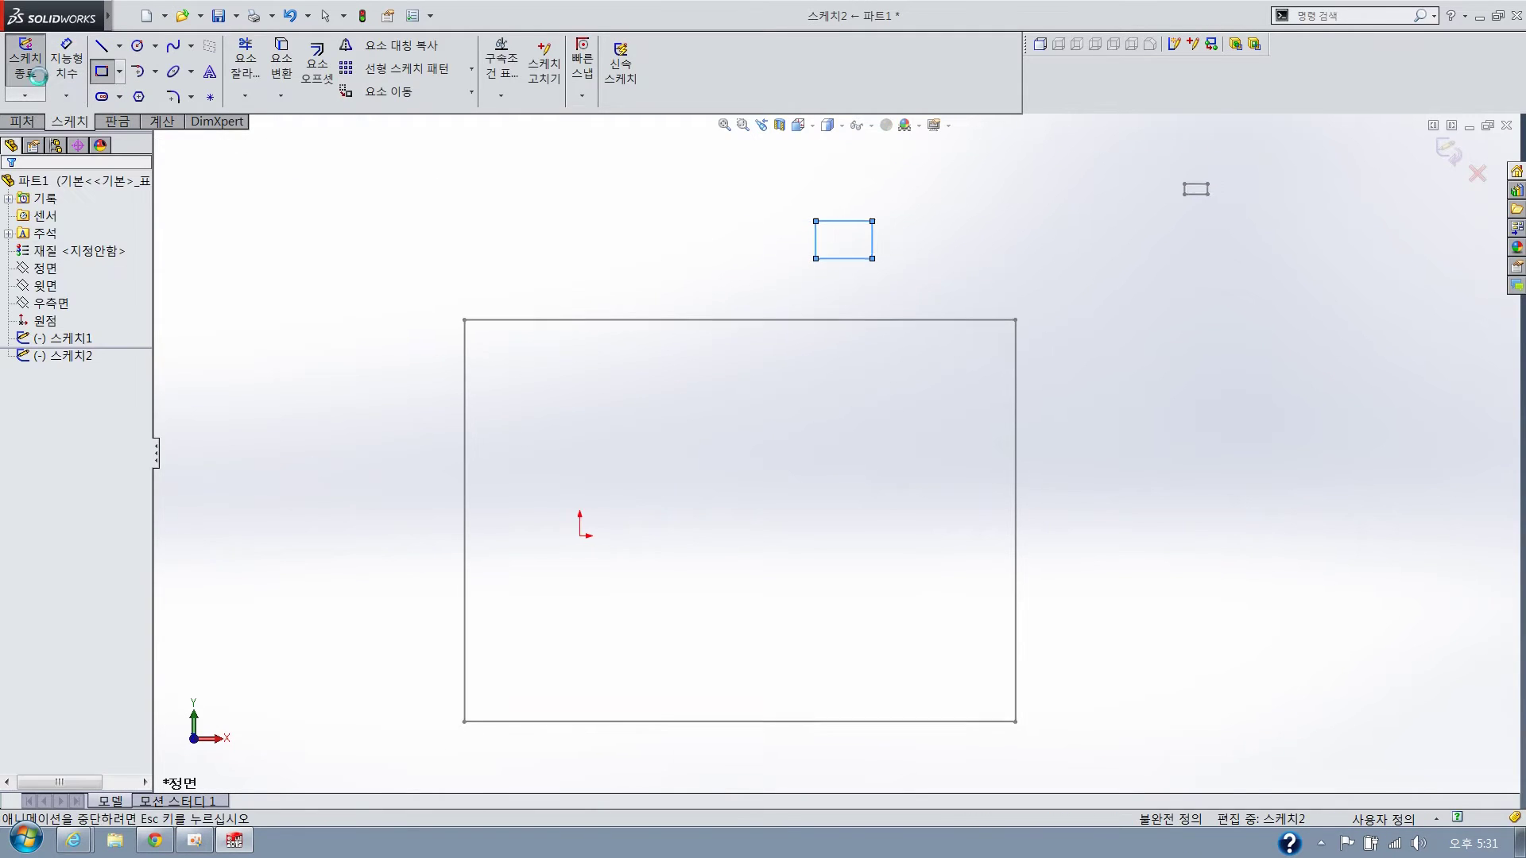
pyautogui.click(72, 338)
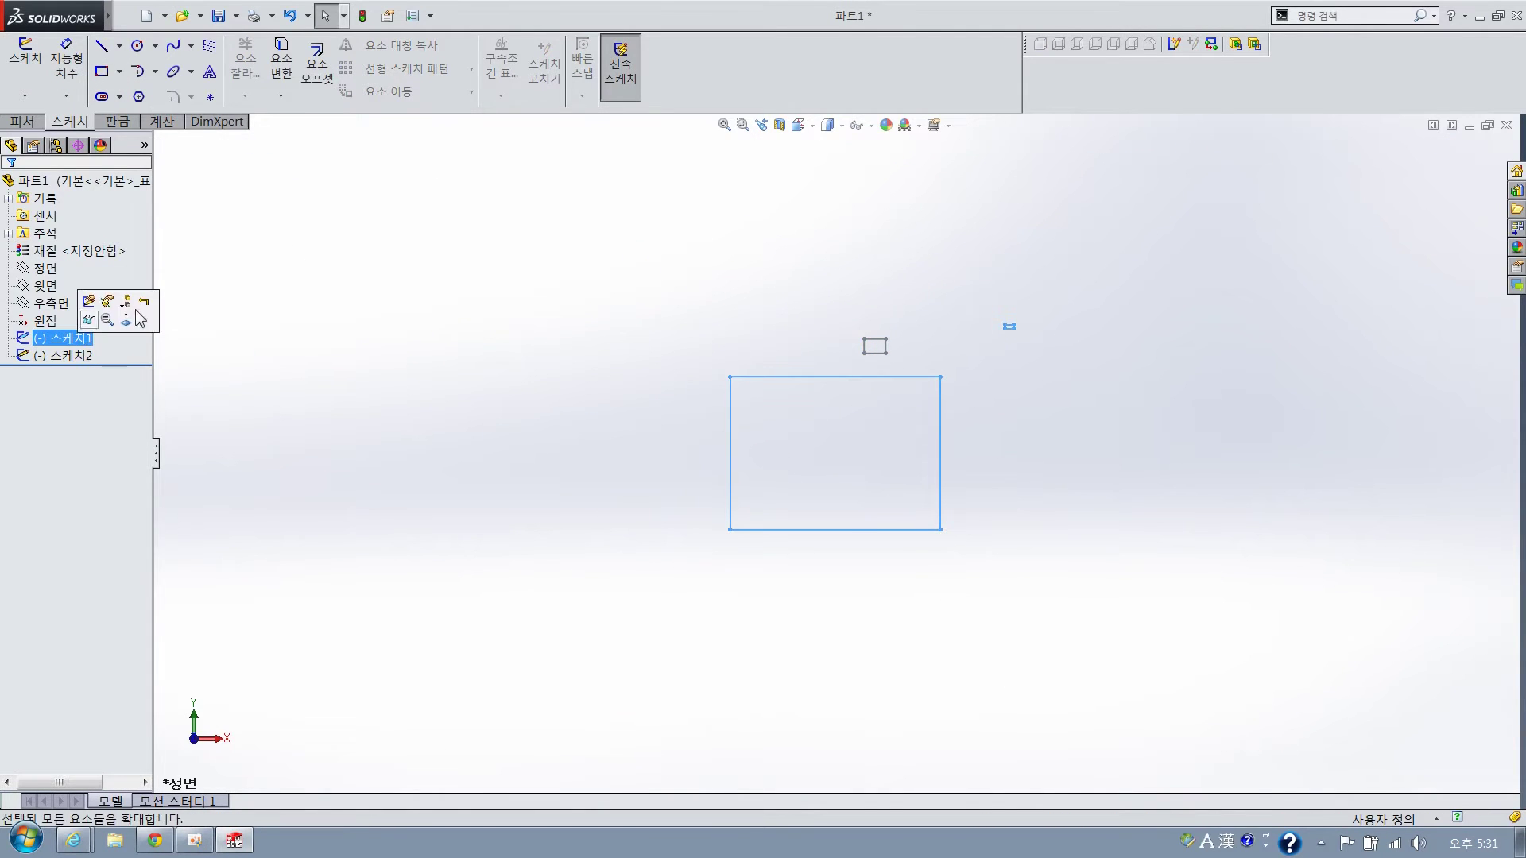
pyautogui.click(508, 237)
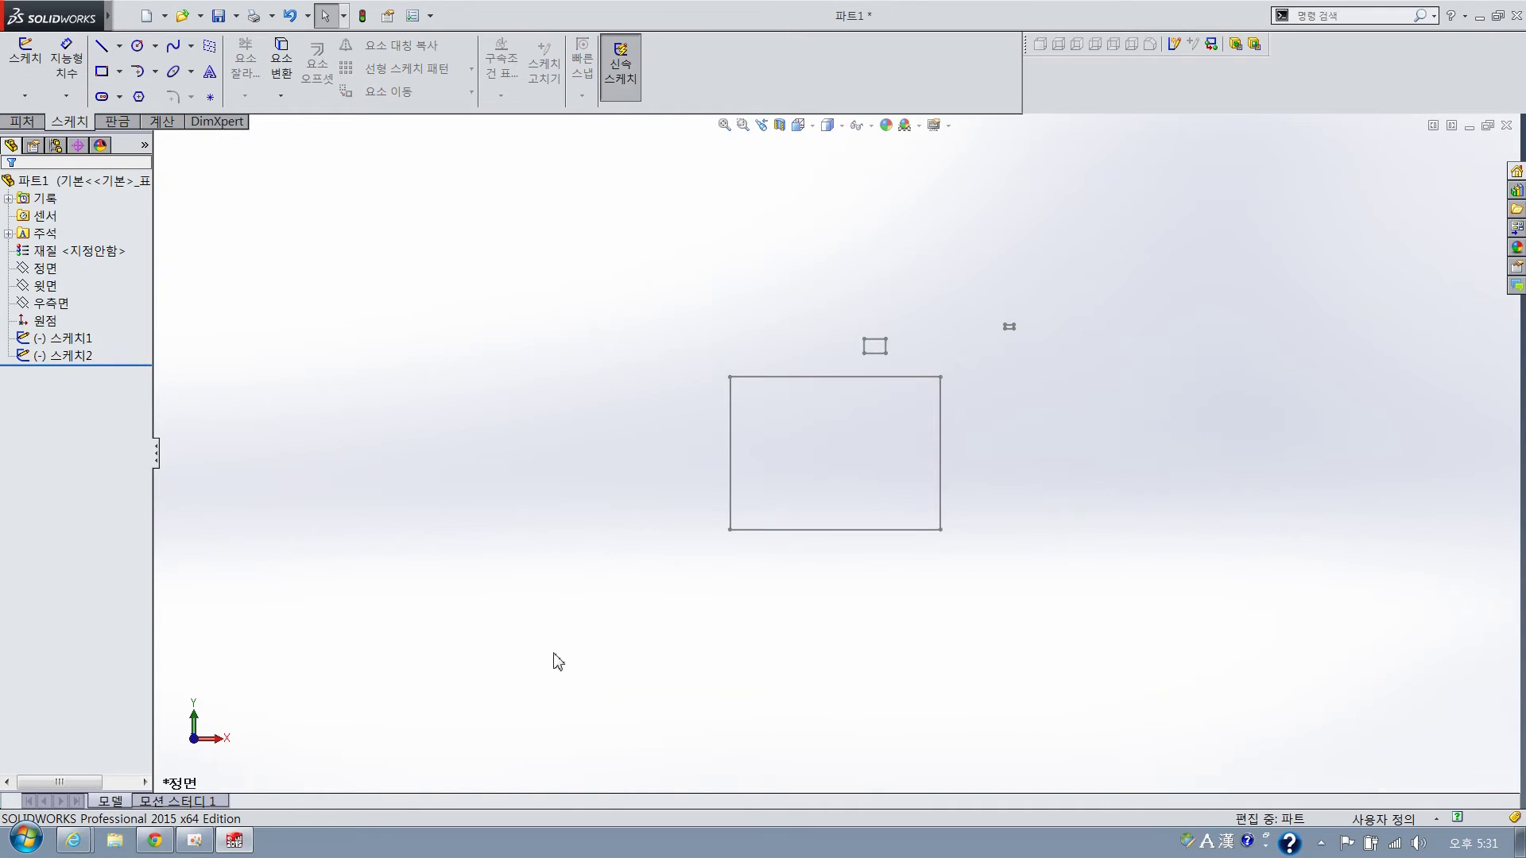
pyautogui.click(924, 383)
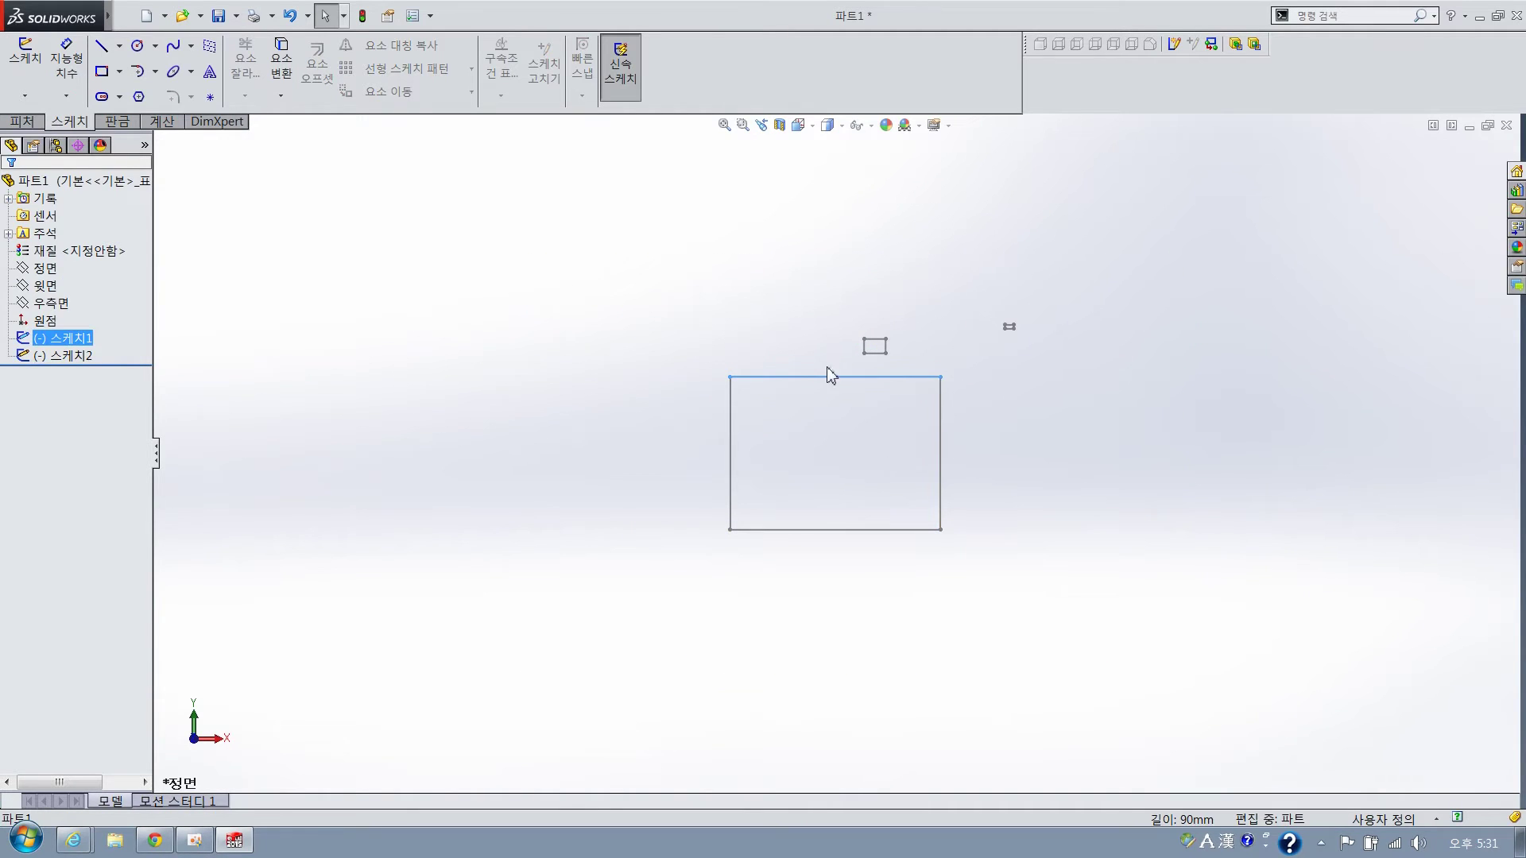
pyautogui.keyDown('ctrl'); pyautogui.click(874, 350); pyautogui.keyUp('ctrl')
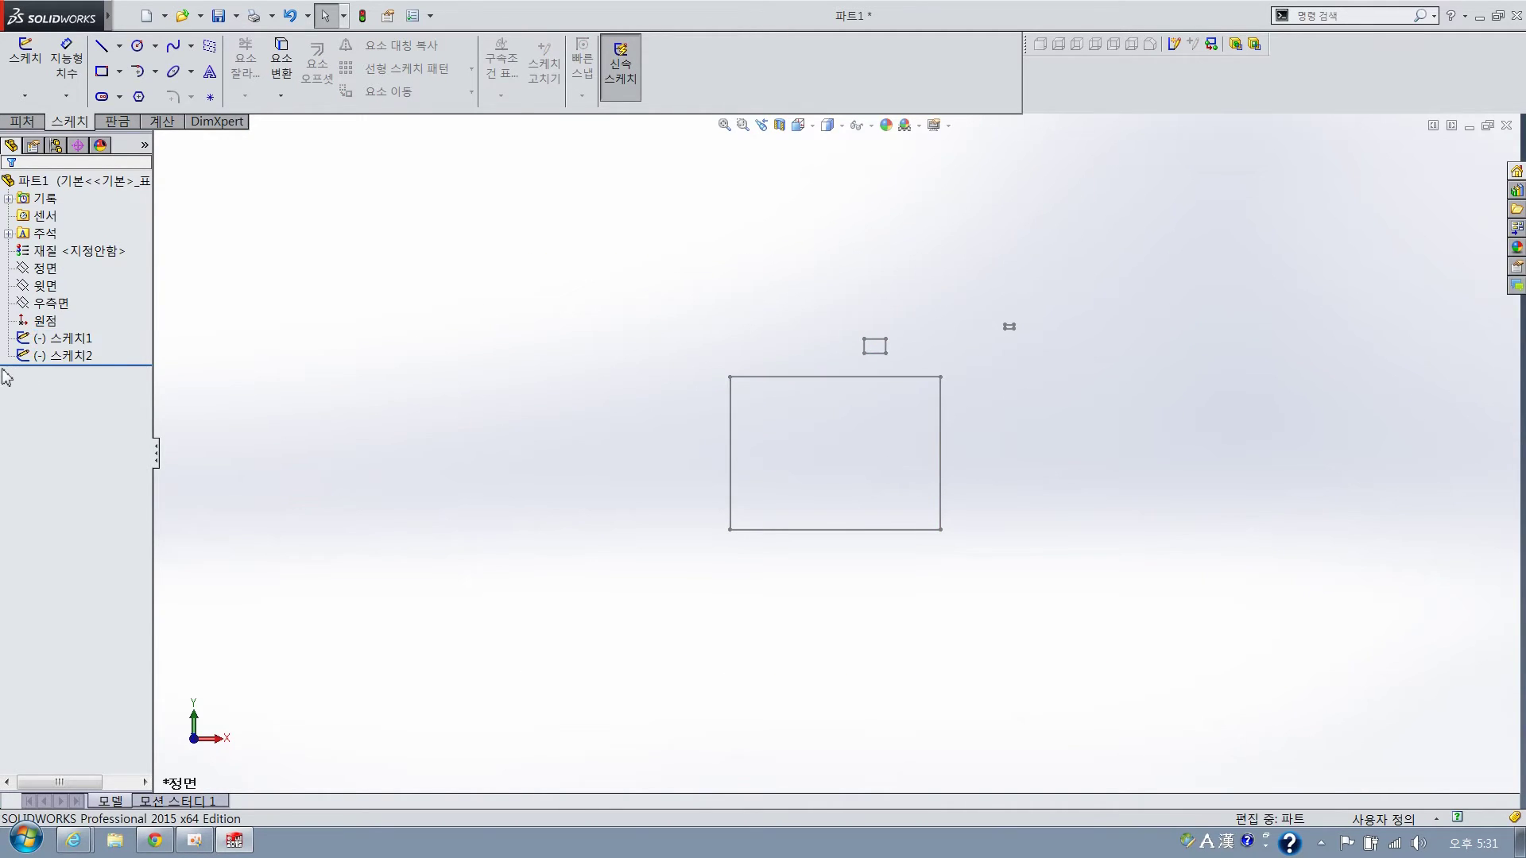
pyautogui.click(985, 188)
pyautogui.hotkey('ctrl', 'Left')
pyautogui.hotkey('ctrl', 'Right')
pyautogui.hotkey('ctrl', 'Up')
pyautogui.hotkey('ctrl', 'Down')
pyautogui.hotkey('ctrl', 'Left')
pyautogui.hotkey('ctrl', 'Right')
pyautogui.hotkey('ctrl', 'Up')
pyautogui.hotkey('ctrl', 'Down')
pyautogui.hotkey('ctrl', 'Left')
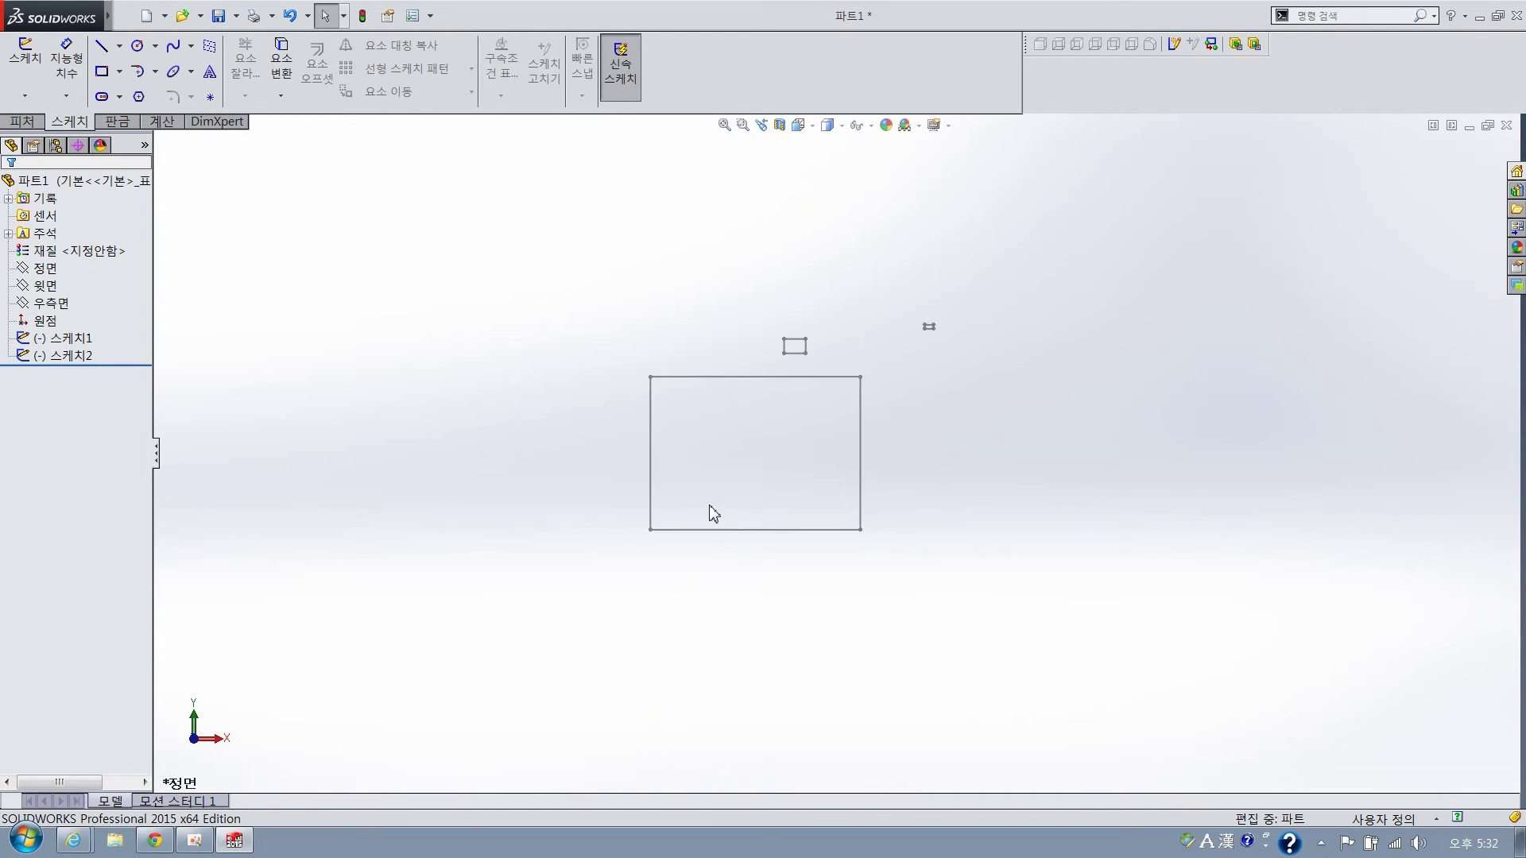
pyautogui.hotkey('ctrl', 'Right')
pyautogui.hotkey('ctrl', 'Up')
pyautogui.hotkey('ctrl', 'Down')
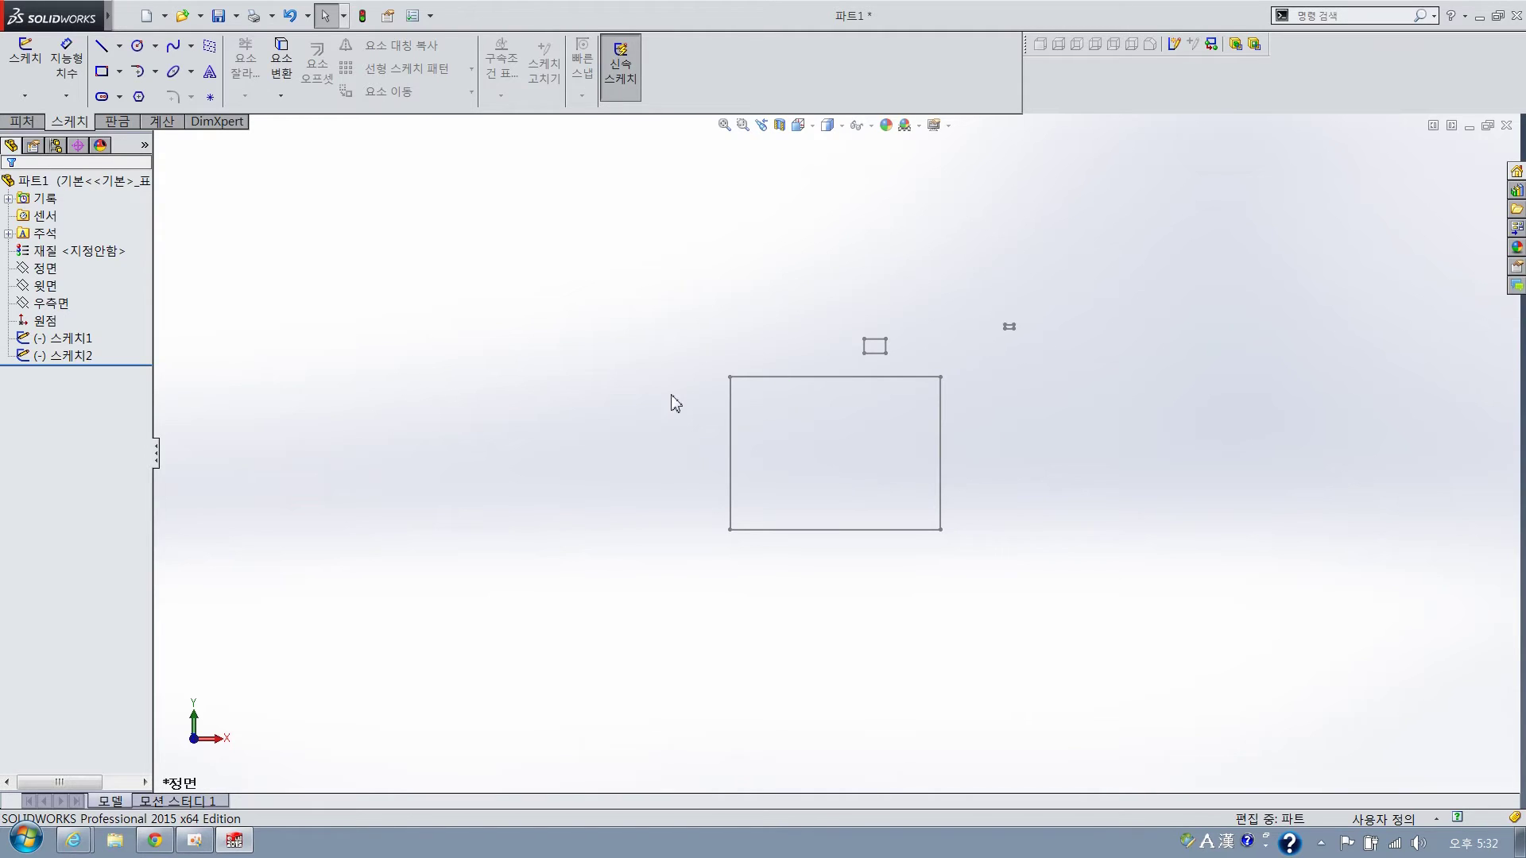
pyautogui.hotkey('shift', 'z')
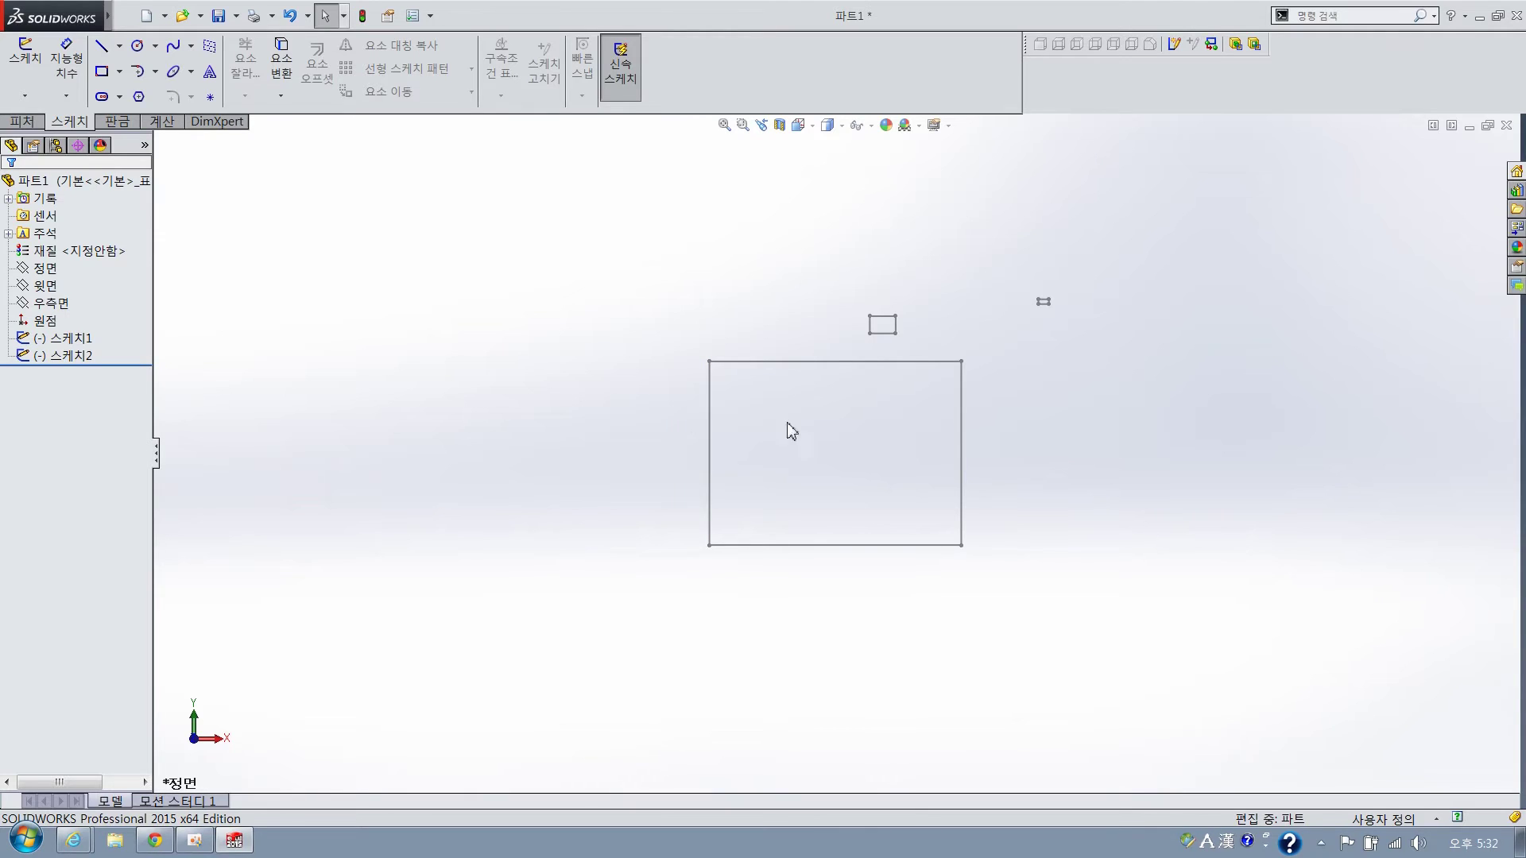
pyautogui.press('z')
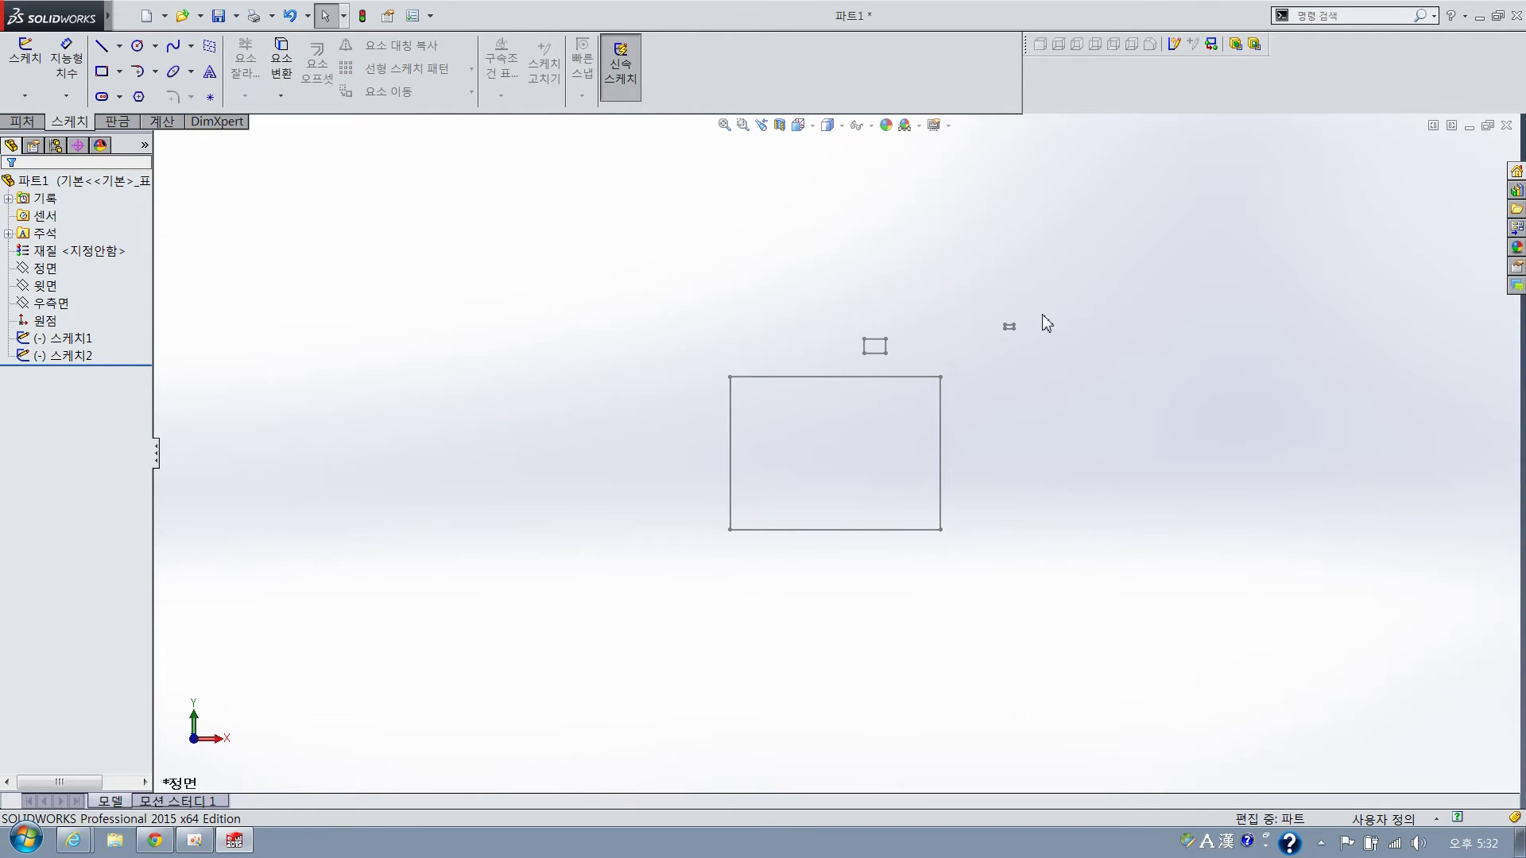
pyautogui.hotkey('shift', 'z')
pyautogui.press('z')
pyautogui.press('space')
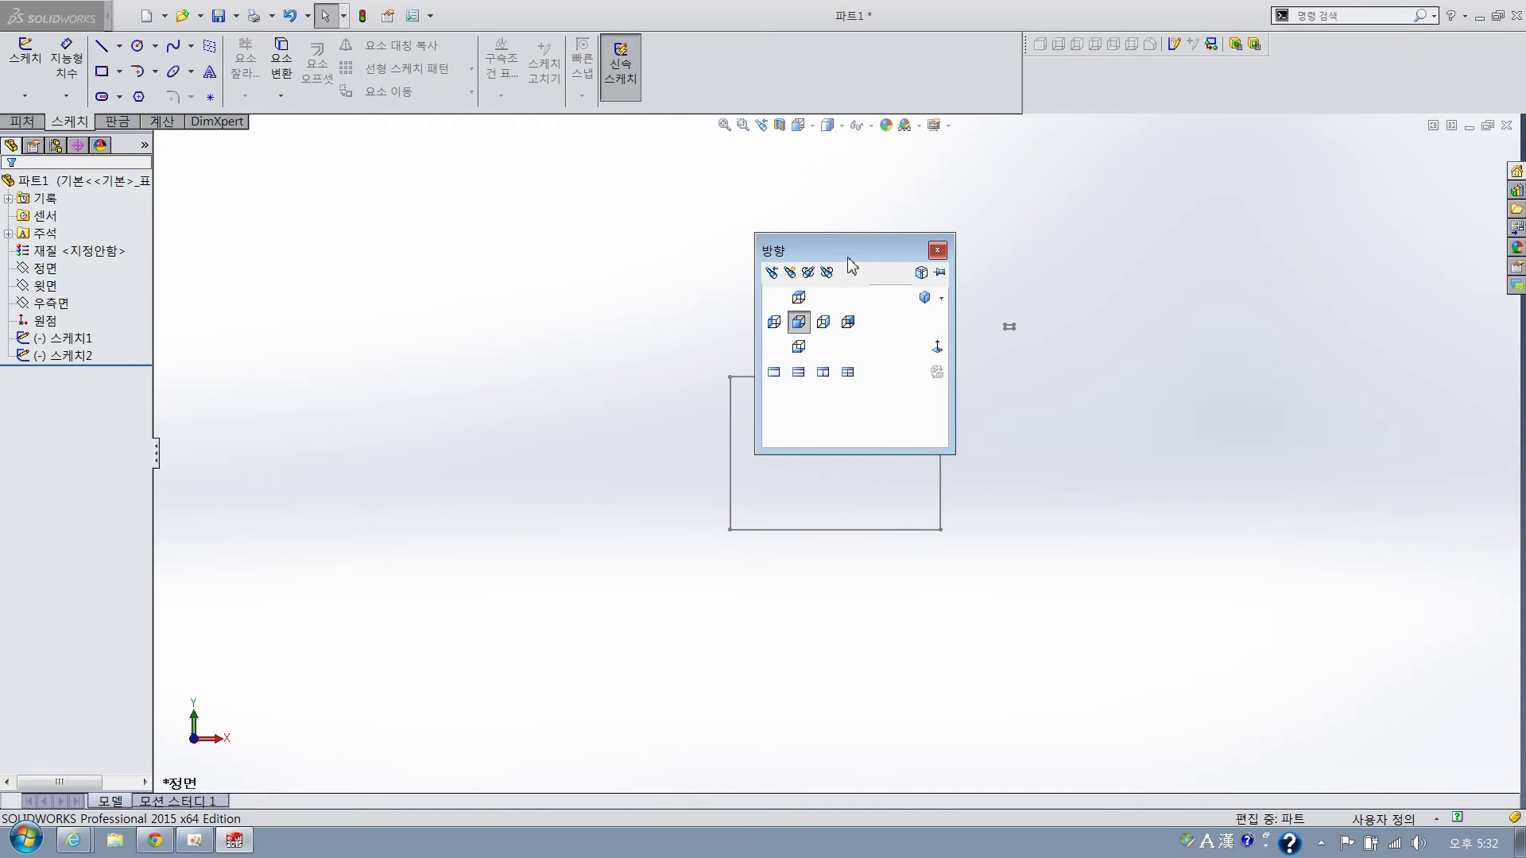
pyautogui.click(937, 250)
pyautogui.press('space')
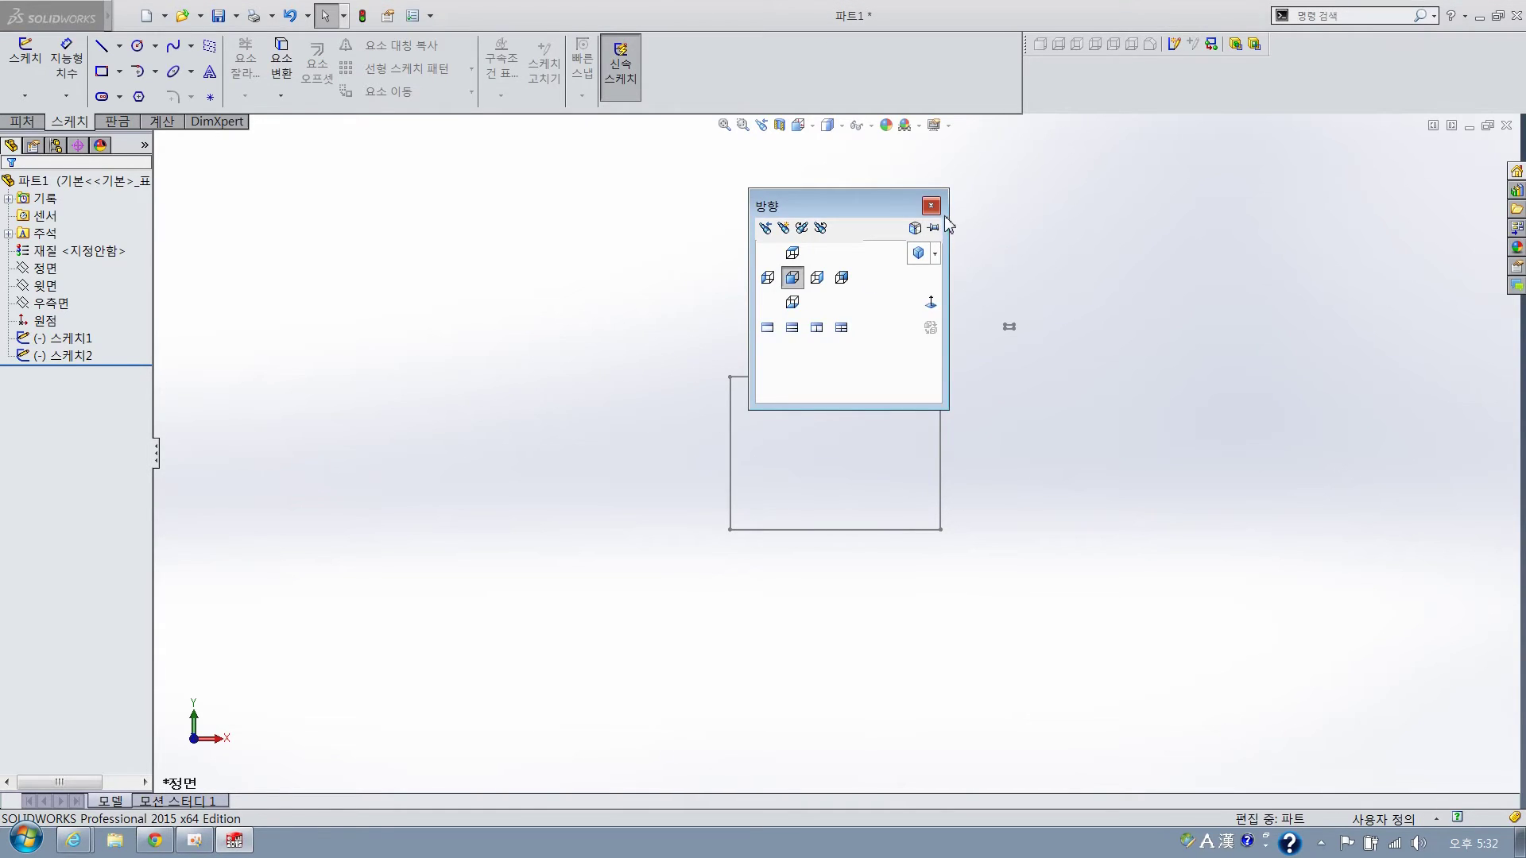
pyautogui.click(932, 202)
pyautogui.press('space')
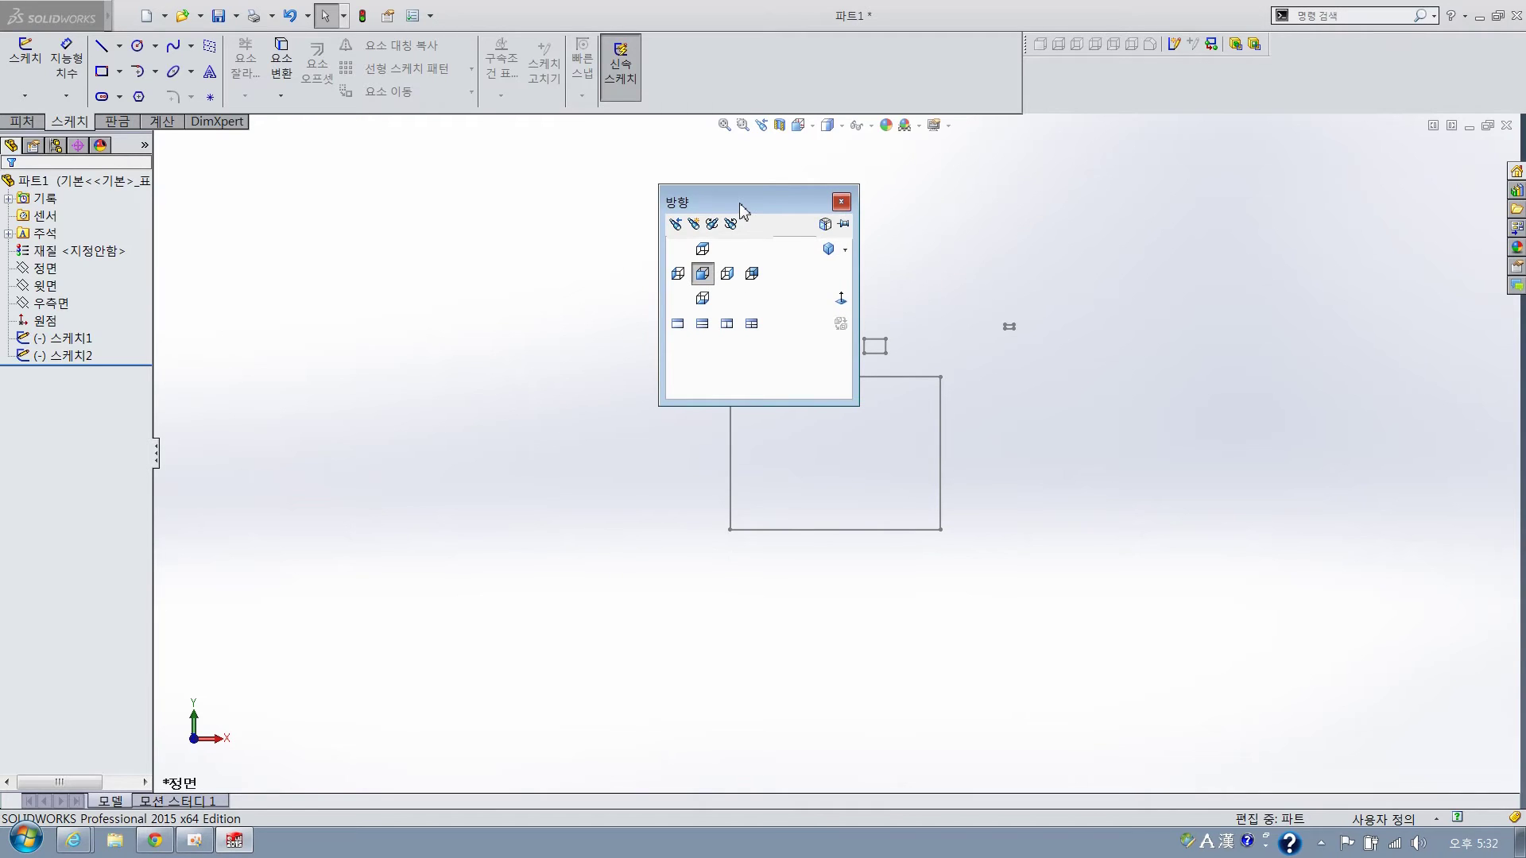
pyautogui.moveTo(741, 205); pyautogui.dragTo(1362, 240)
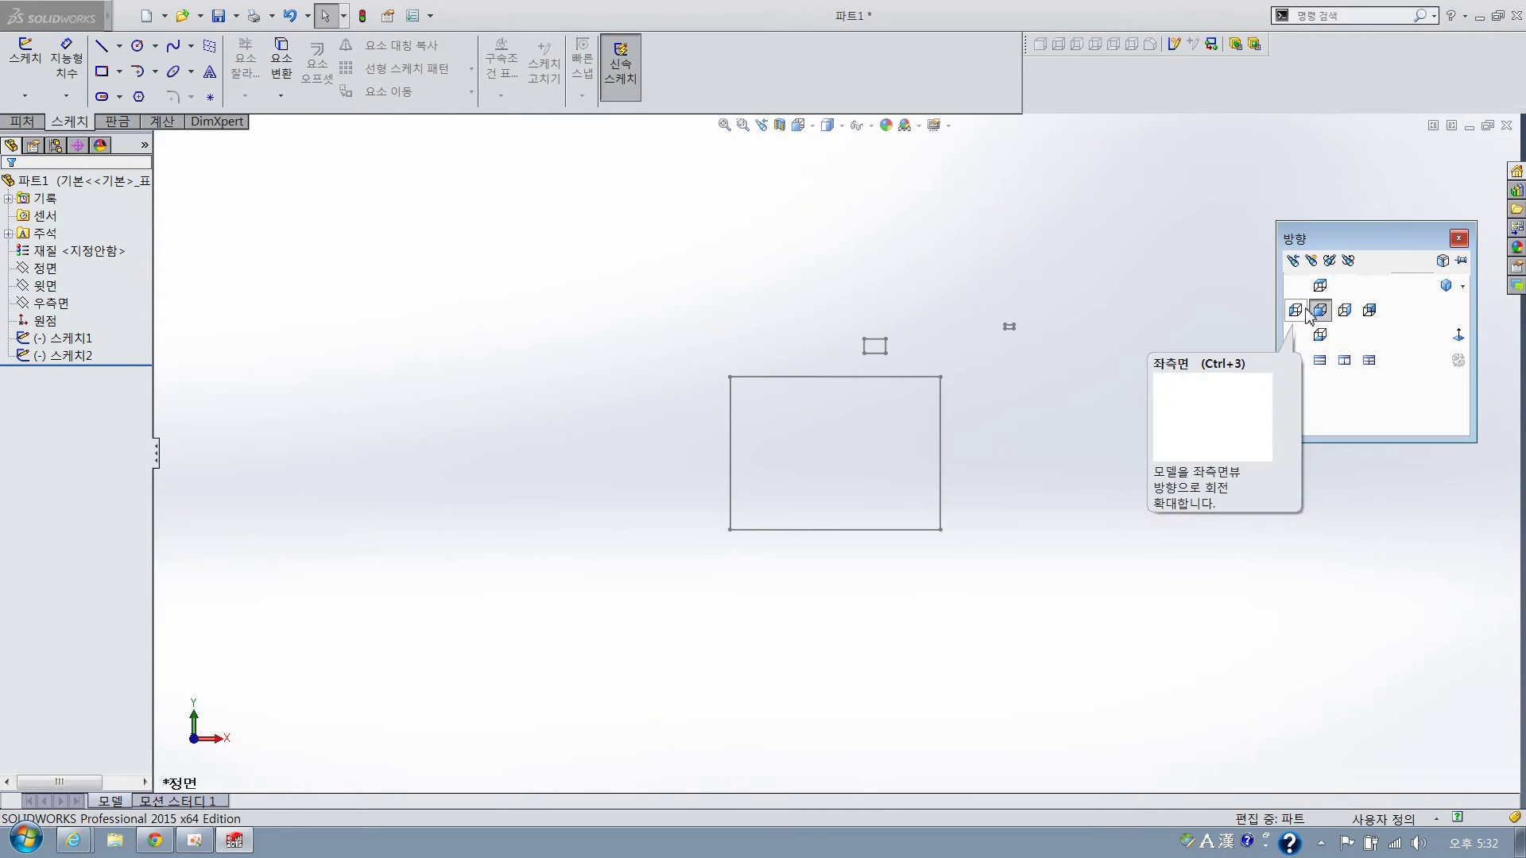
pyautogui.click(1321, 287)
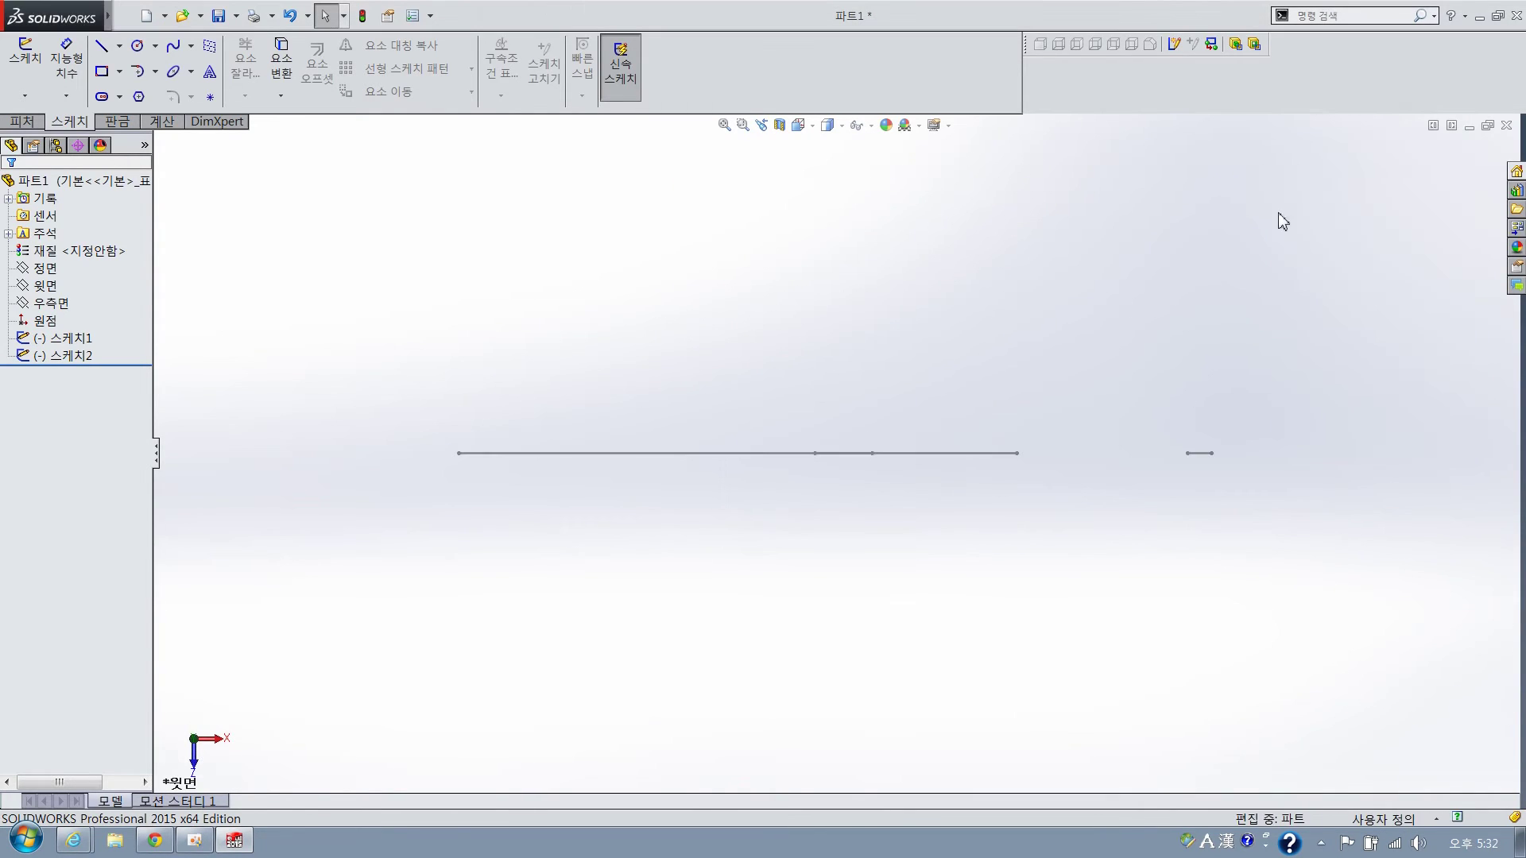
pyautogui.press('space')
pyautogui.click(1208, 266)
pyautogui.press('z')
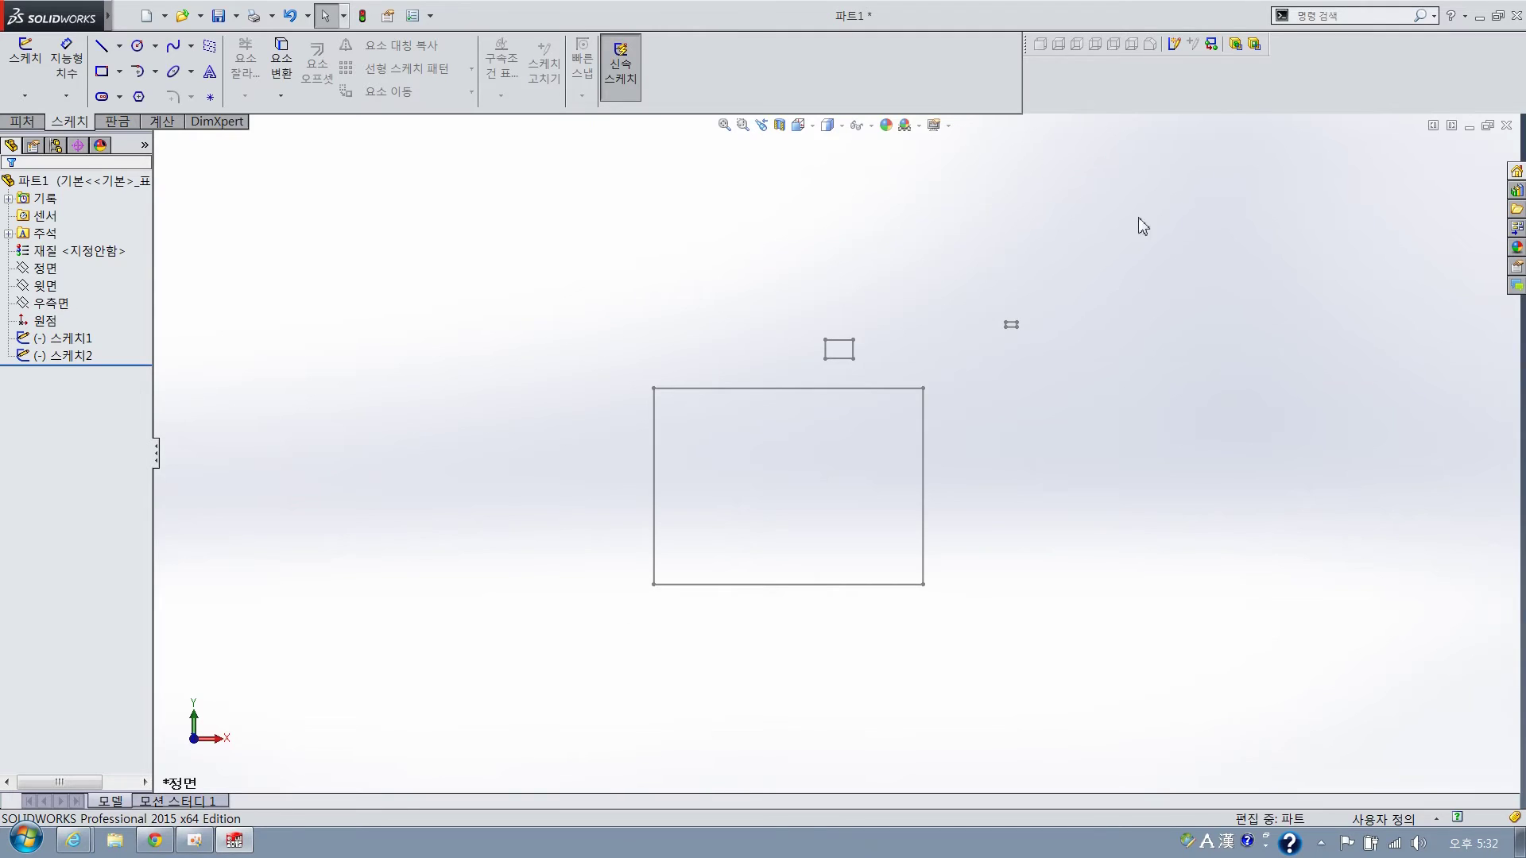
# Delete 스케치2 with its small rectangle, confirming the deletion
pyautogui.click(94, 357)
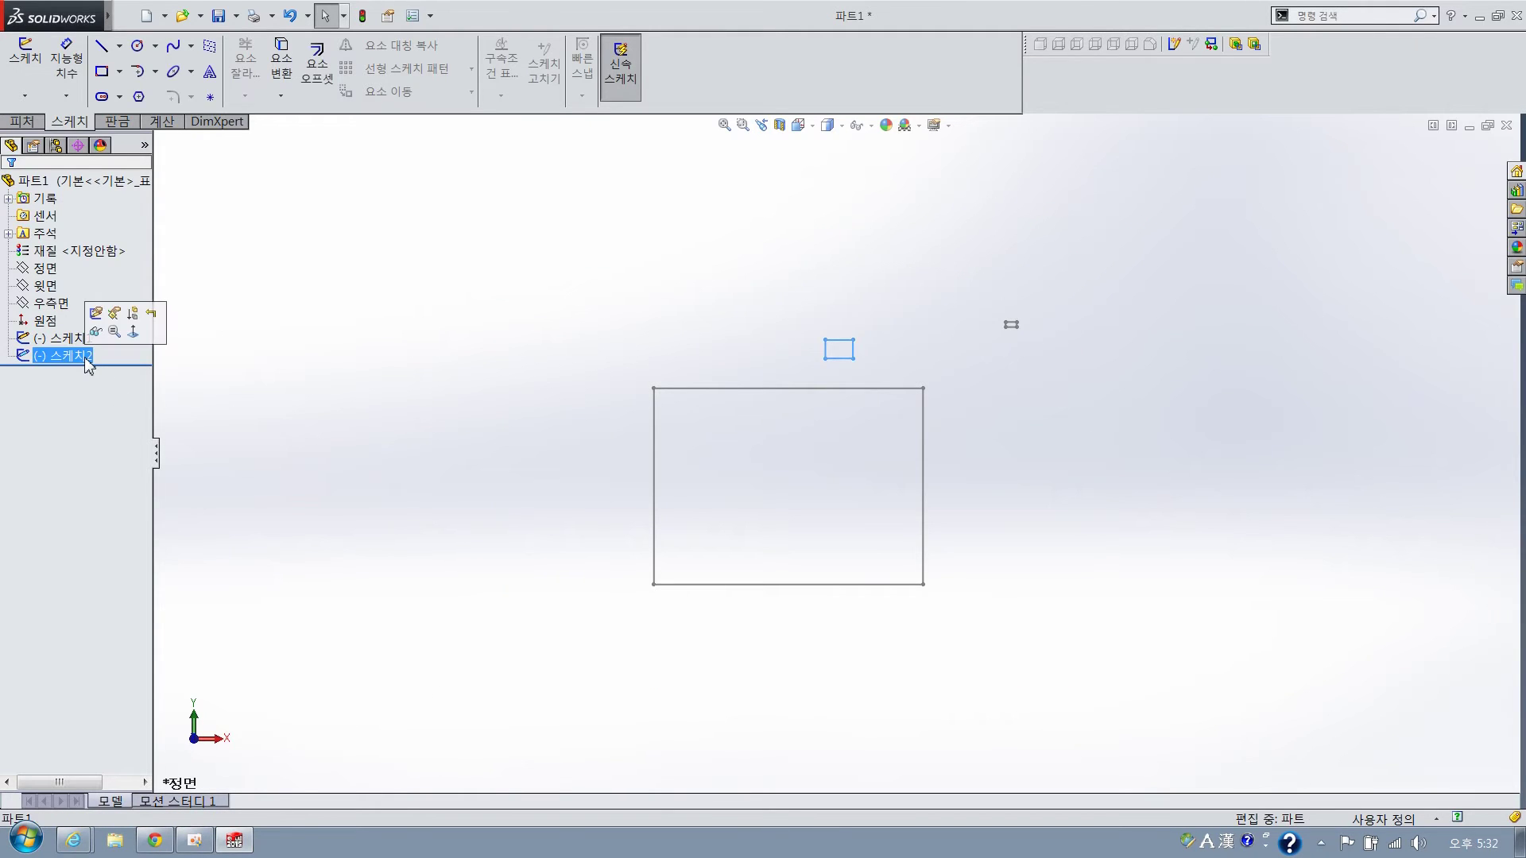
pyautogui.press('Delete')
pyautogui.click(899, 321)
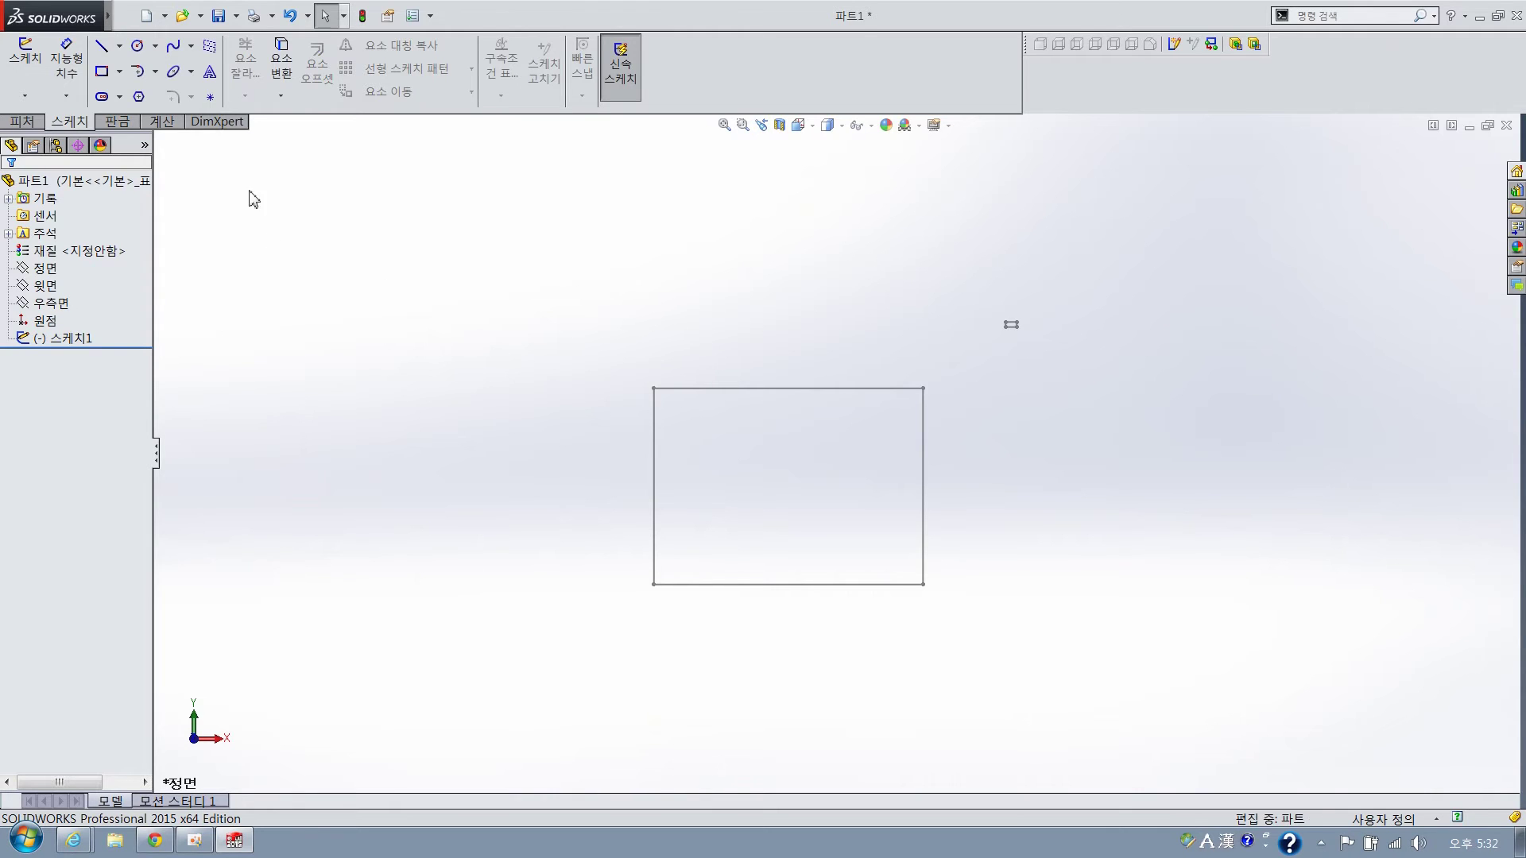
# Open the Customize (사용자 정의) dialog from the Tools (도구) menu
pyautogui.moveTo(73, 36)
pyautogui.click(182, 16)
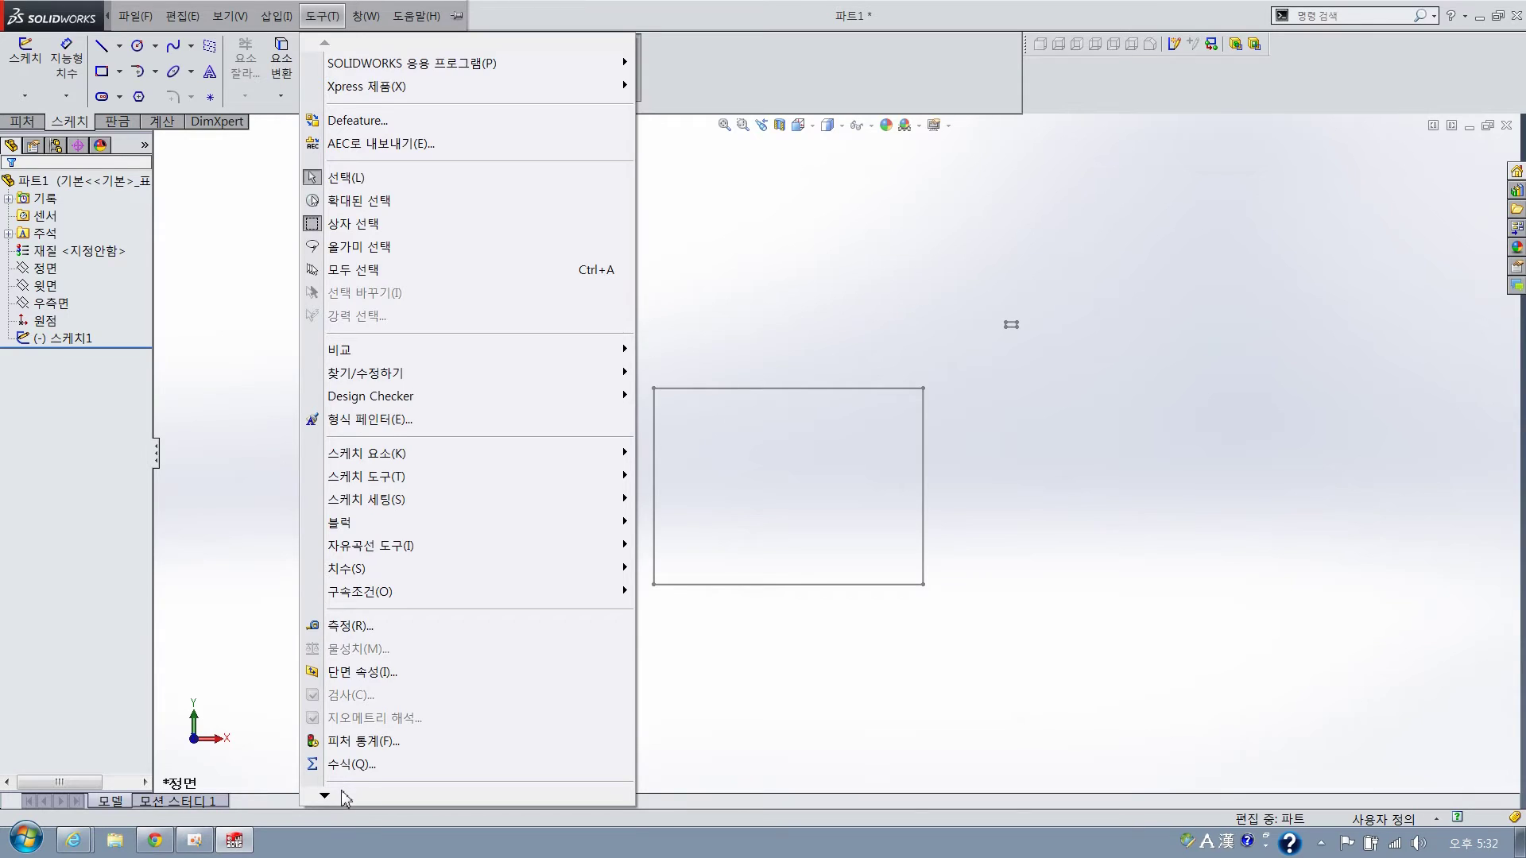
pyautogui.moveTo(346, 797)
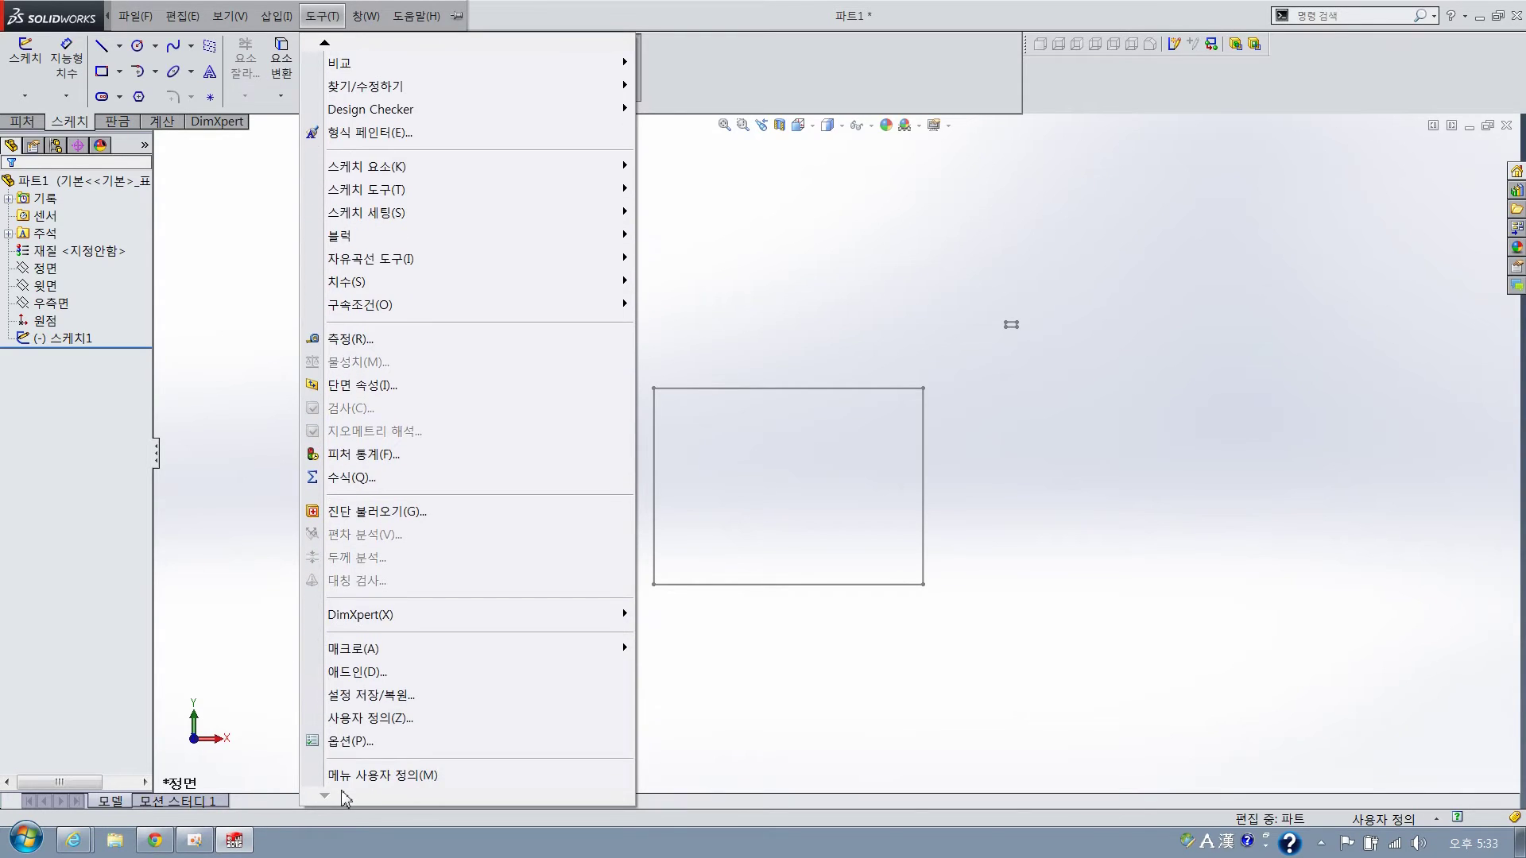
pyautogui.click(399, 719)
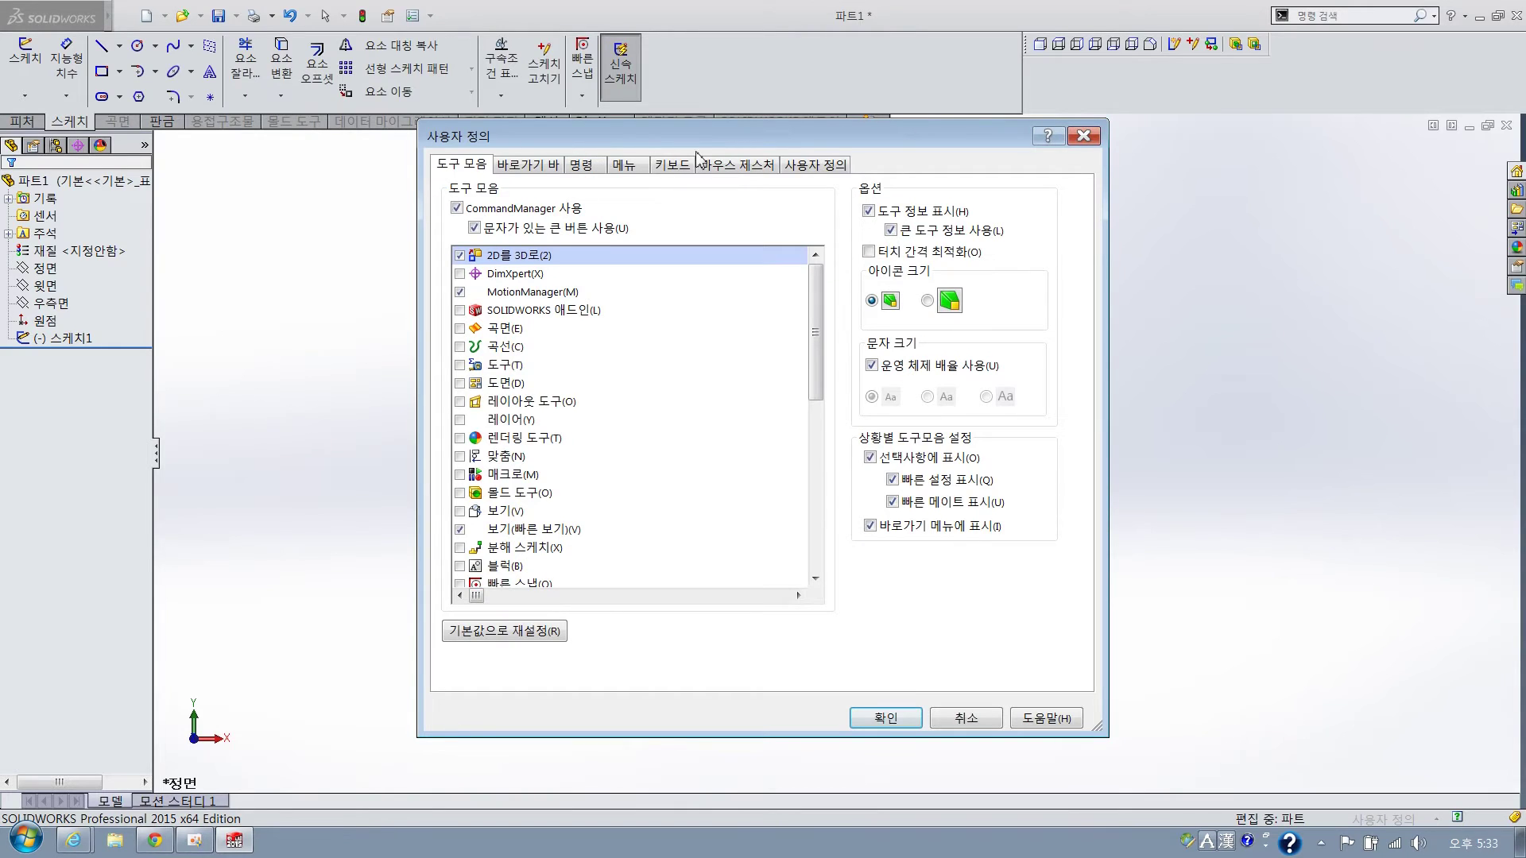
# Switch to the Keyboard tab and look over the Save (저장) and part-creation commands
pyautogui.click(685, 166)
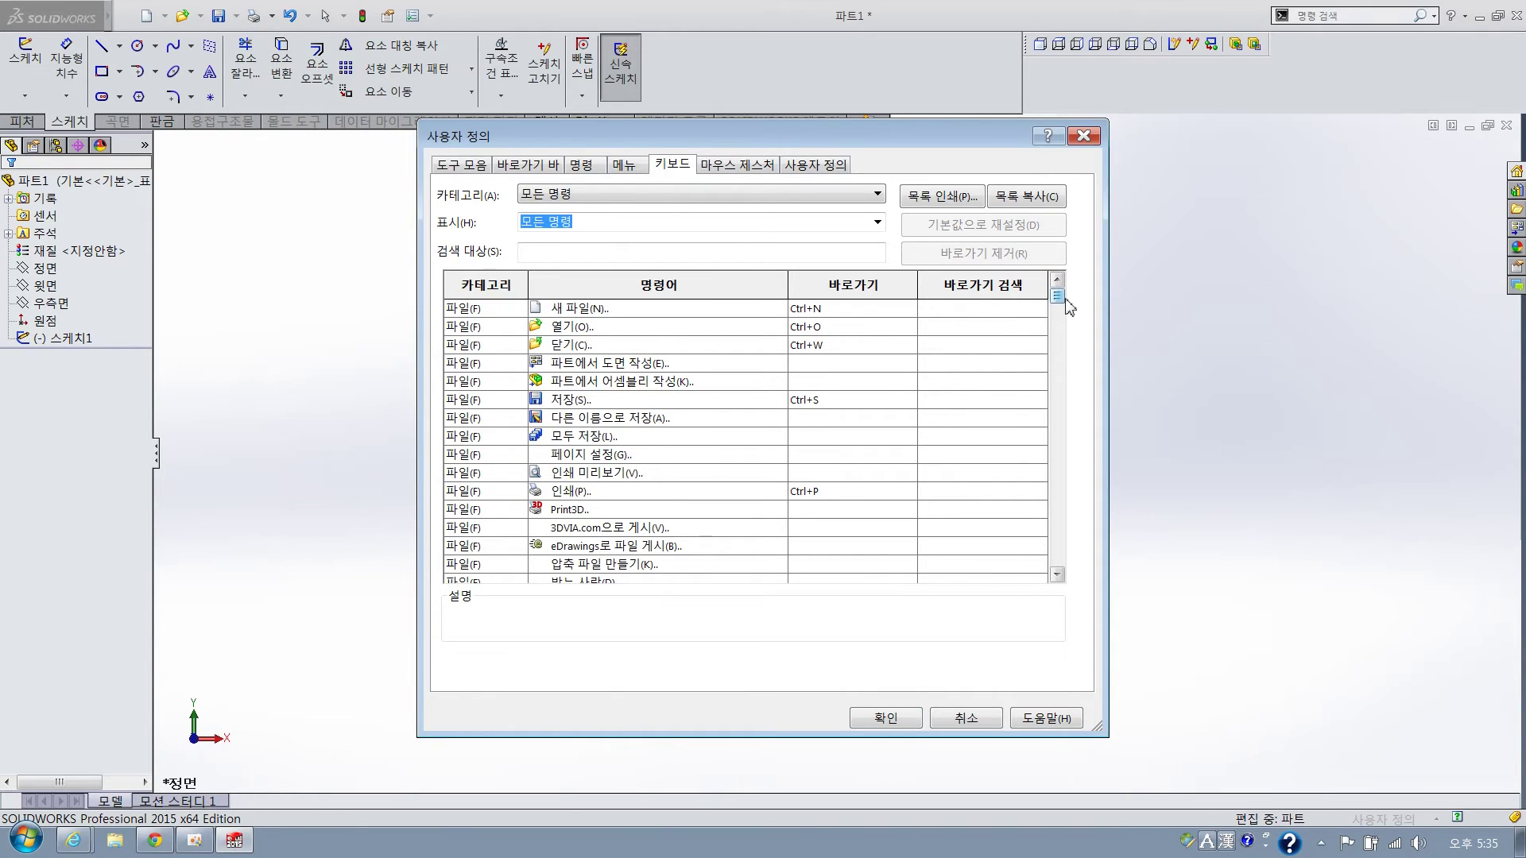
pyautogui.click(798, 401)
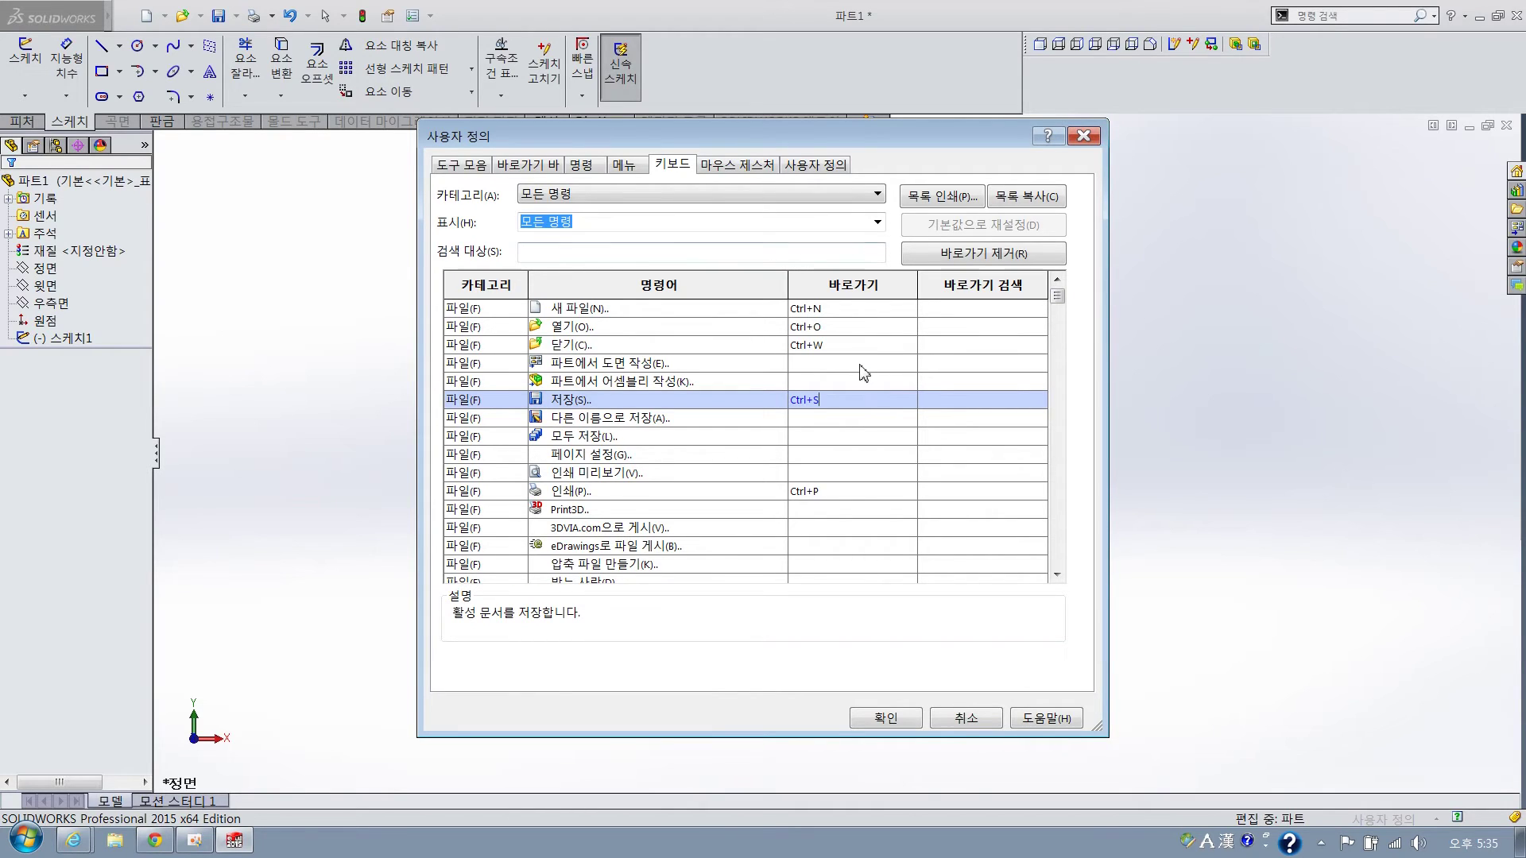
pyautogui.click(864, 363)
pyautogui.click(862, 382)
pyautogui.click(864, 401)
pyautogui.press('Escape')
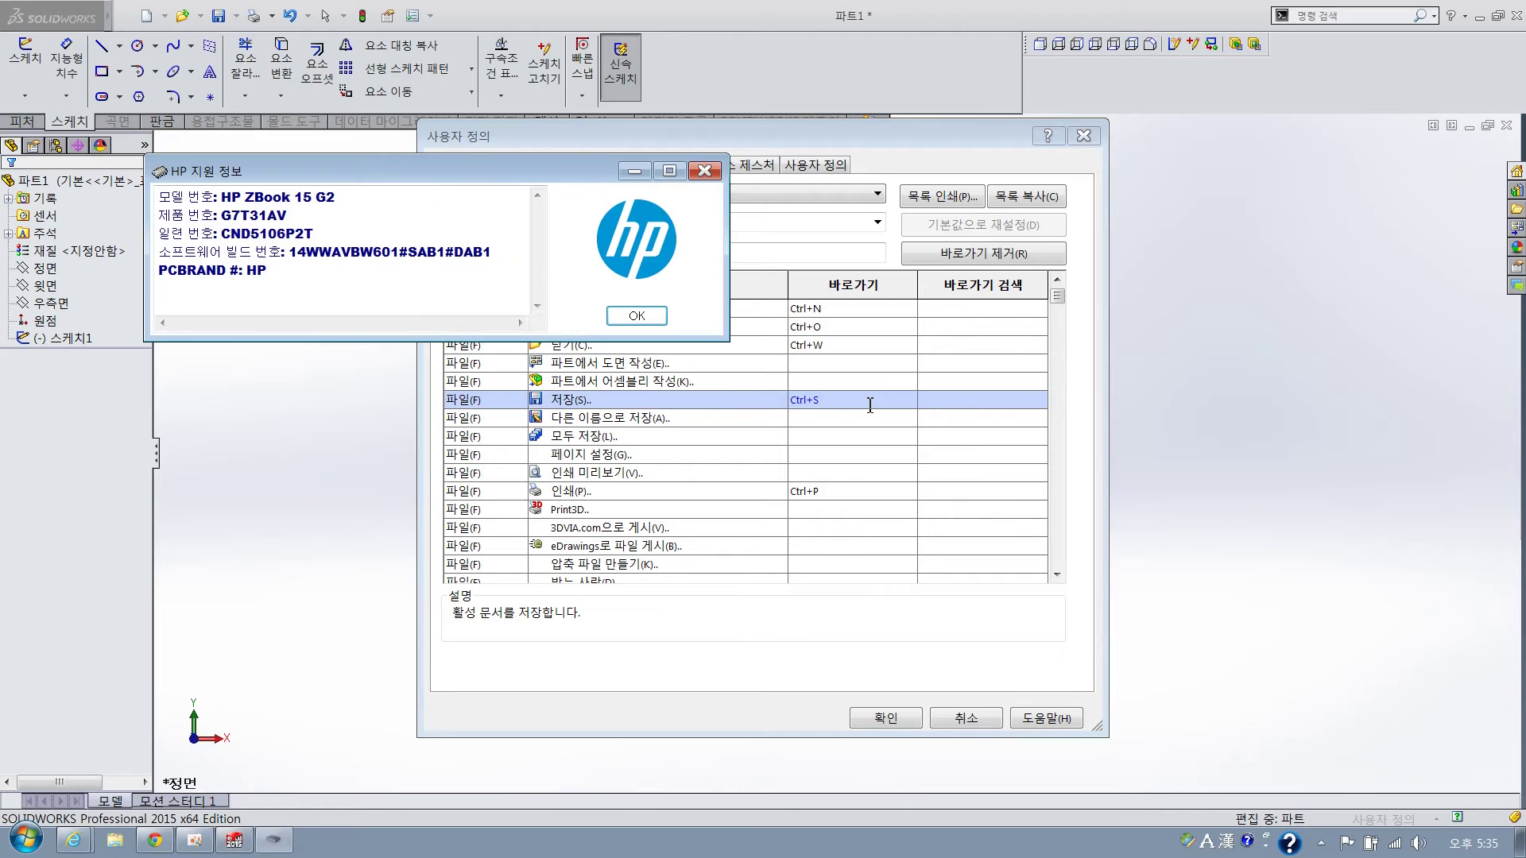
pyautogui.click(715, 149)
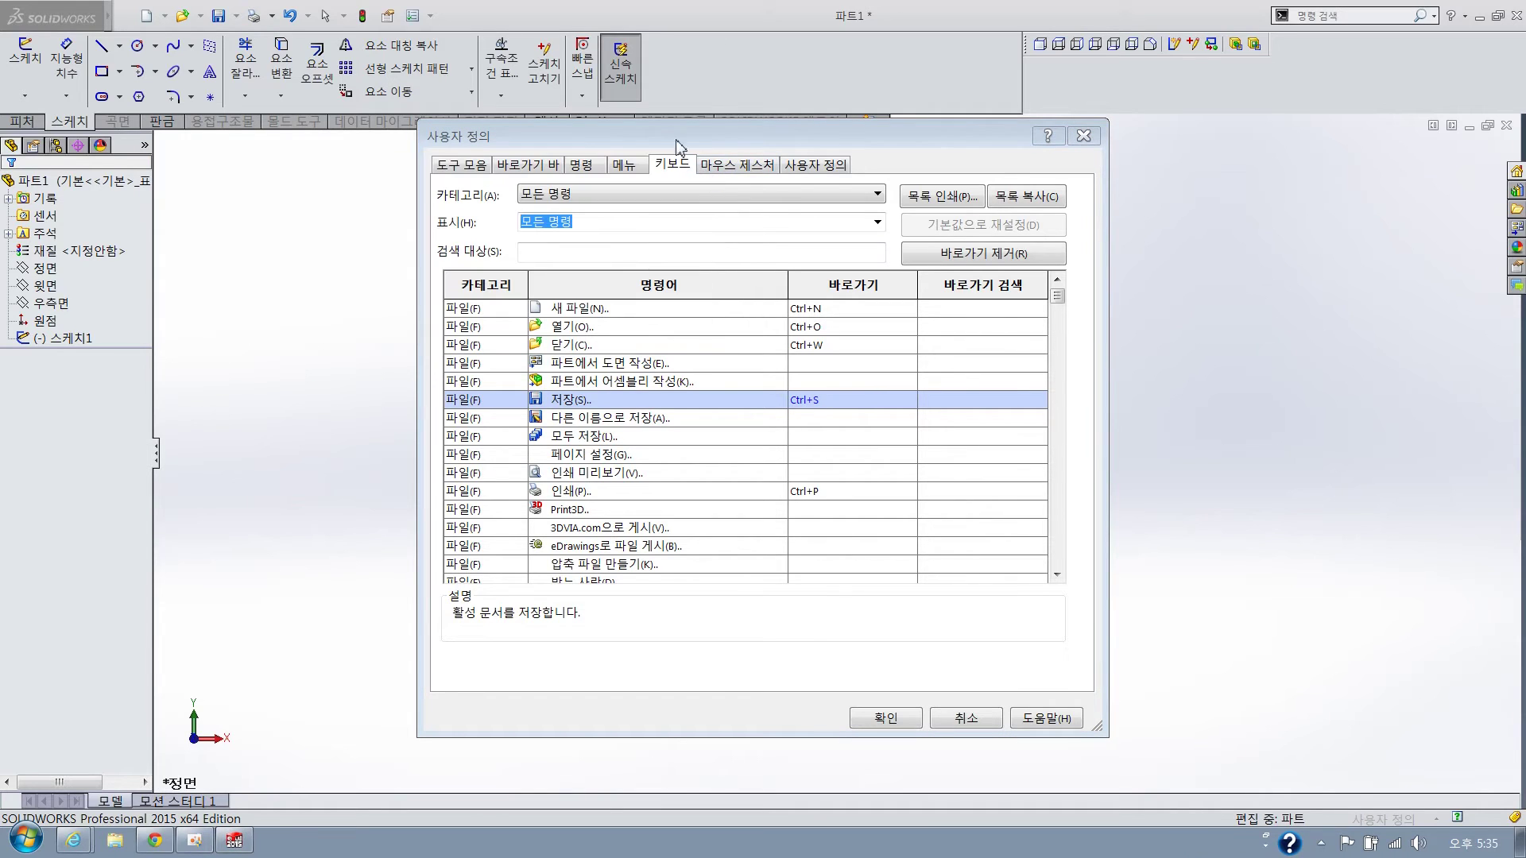
# Add Ctrl+Shift+S to the Save (저장) command, then remove the extra shortcuts again
pyautogui.click(855, 398)
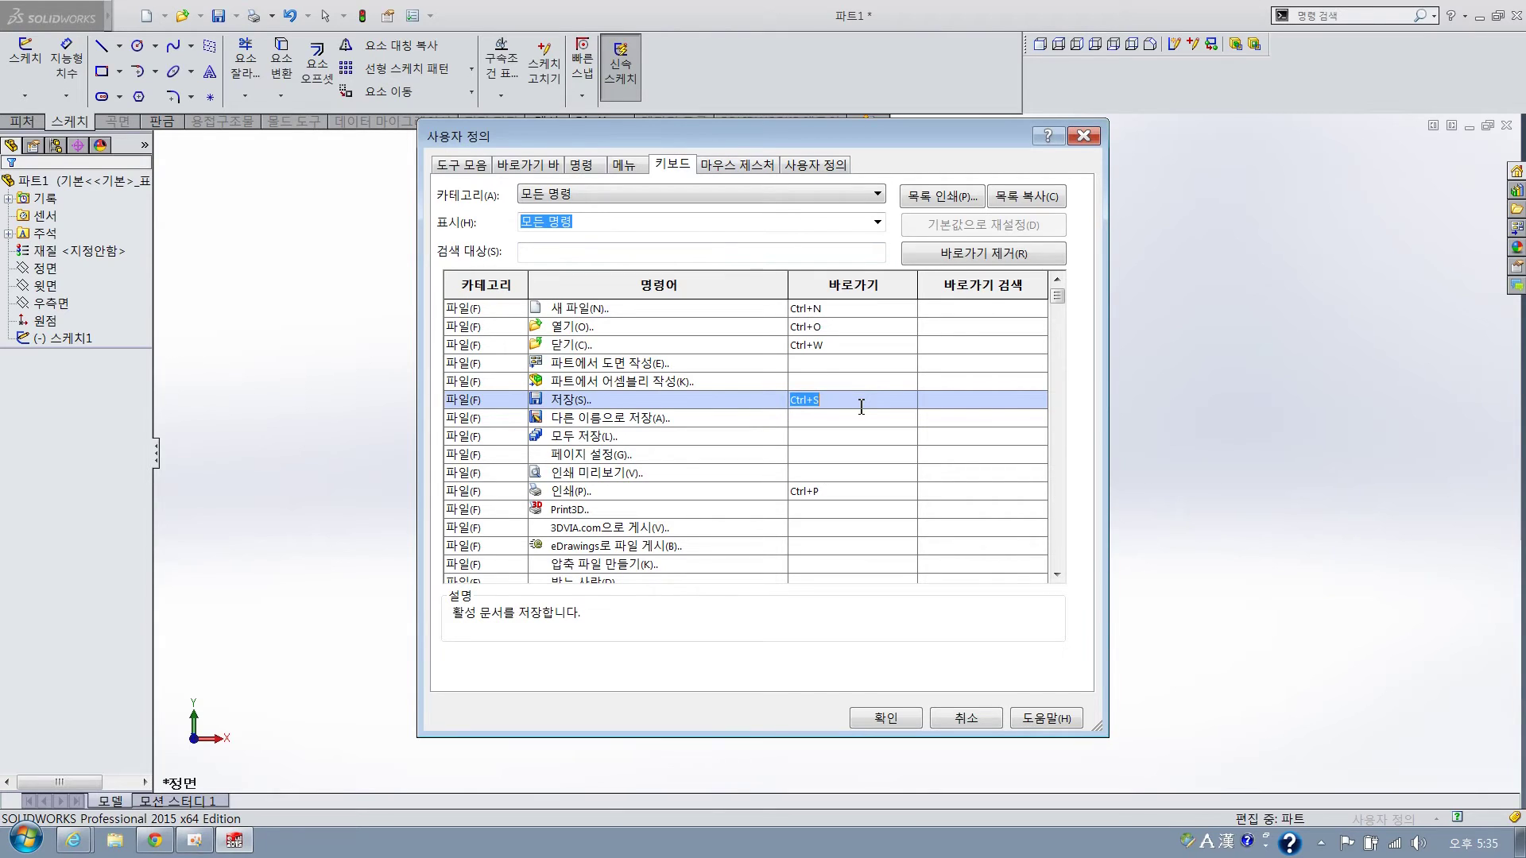
pyautogui.hotkey('ctrl', 'shift', 's')
pyautogui.moveTo(876, 406); pyautogui.dragTo(832, 406)
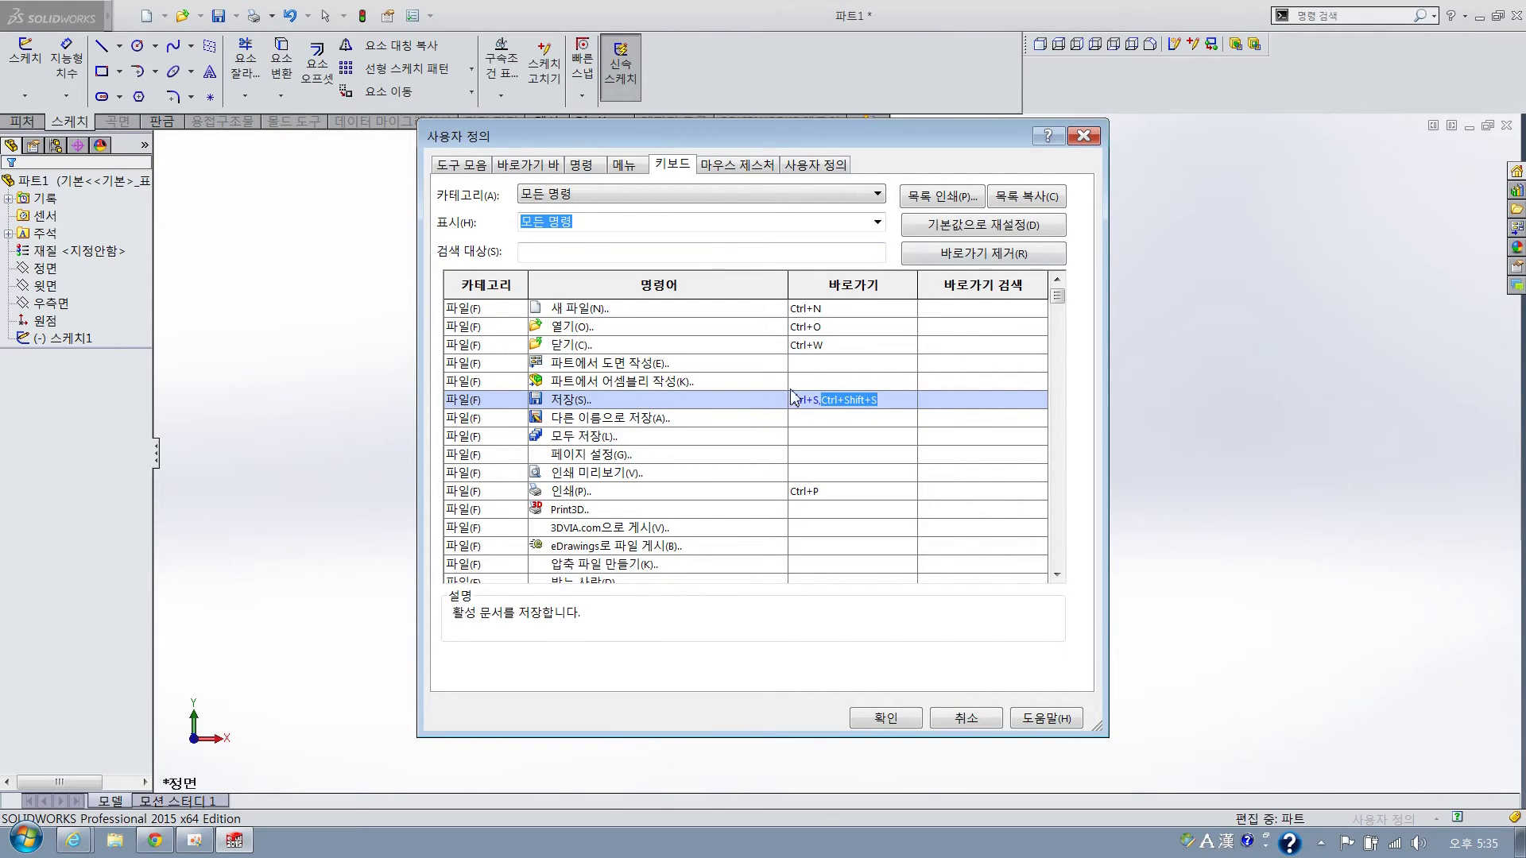
pyautogui.press('Delete')
pyautogui.click(830, 428)
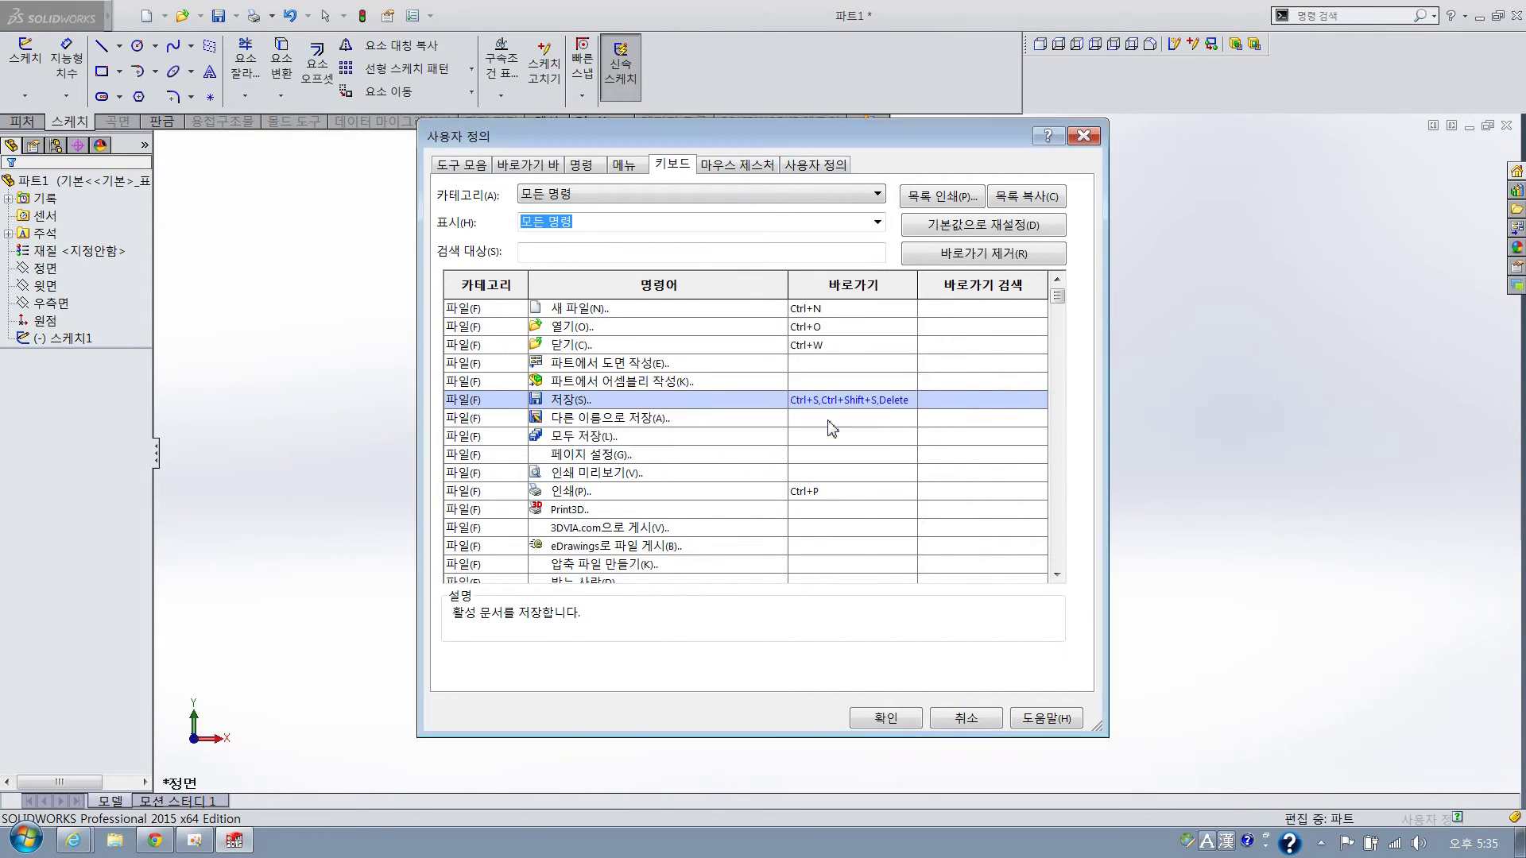
pyautogui.moveTo(878, 402); pyautogui.dragTo(906, 403)
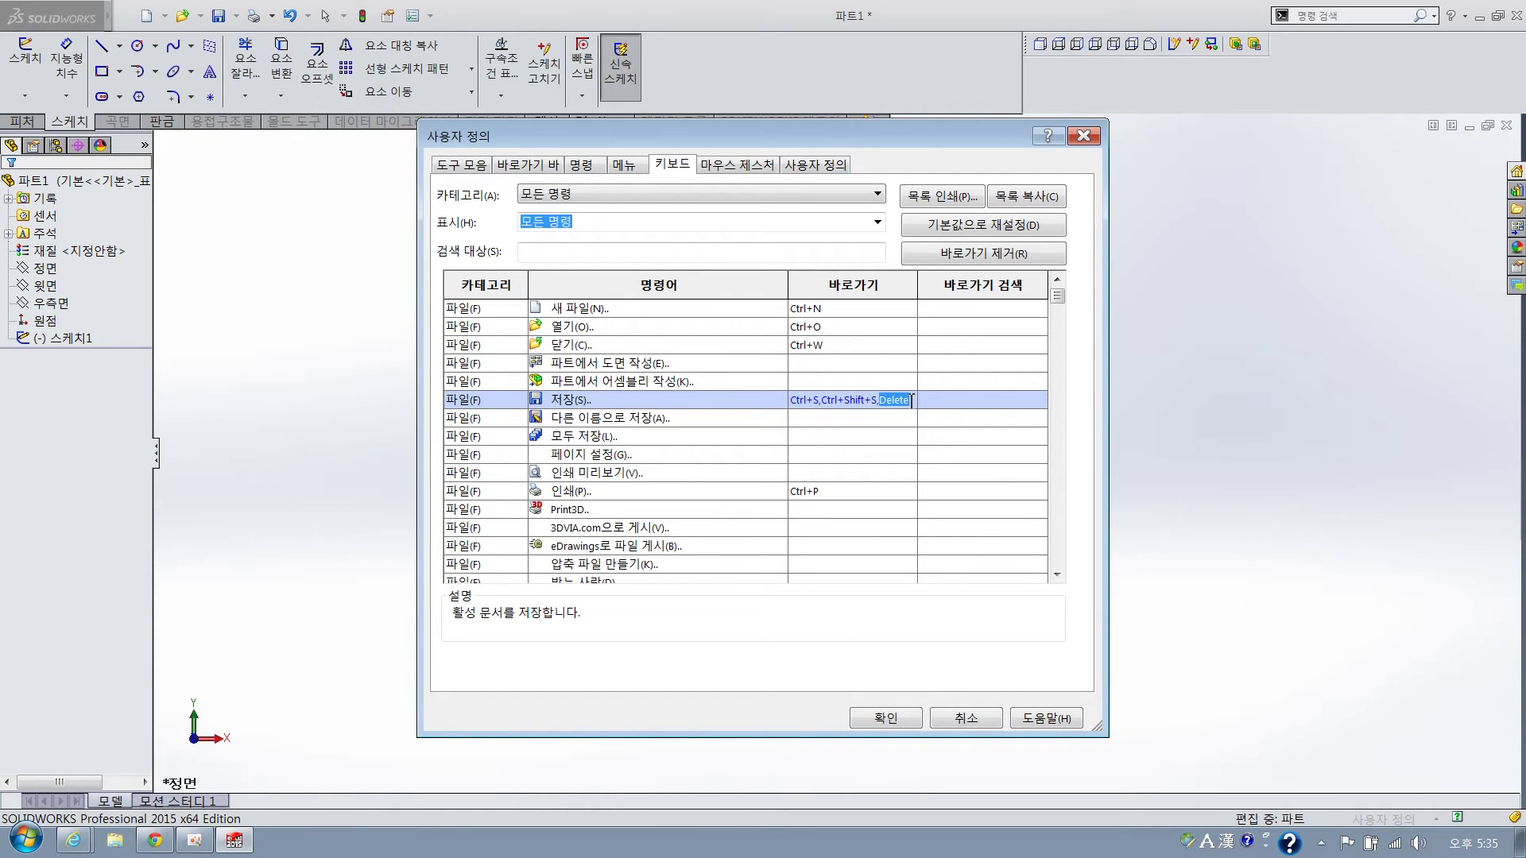
pyautogui.press('BackSpace')
pyautogui.press('BackSpace')
# Review the 다른 이름으로 저장, 모두 저장 and 인쇄 entries, then go to the command search box
pyautogui.click(888, 419)
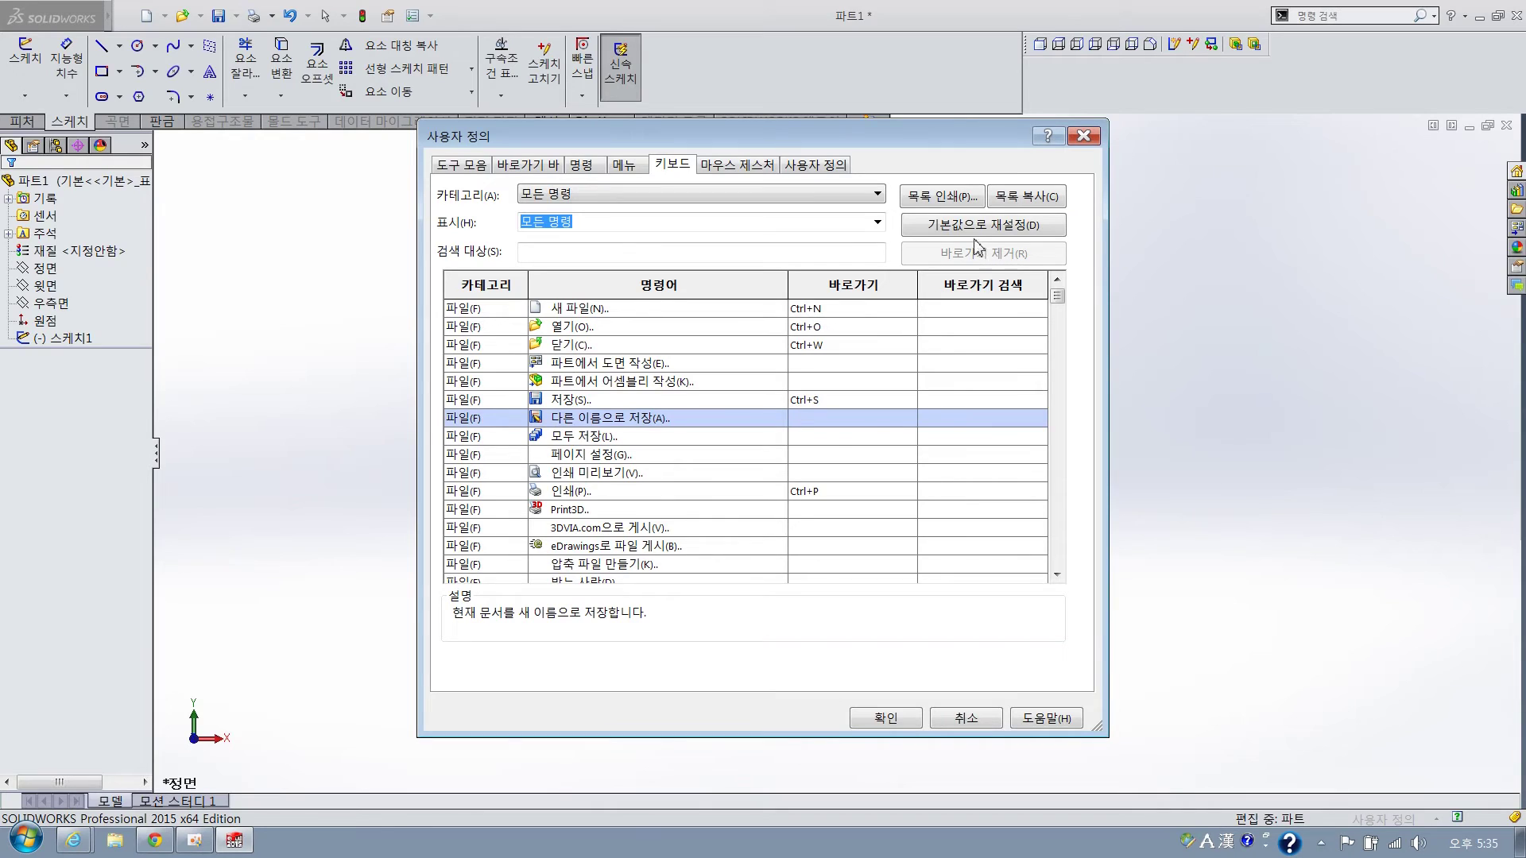
pyautogui.click(856, 439)
pyautogui.scroll(-1, 860, 447)
pyautogui.click(856, 439)
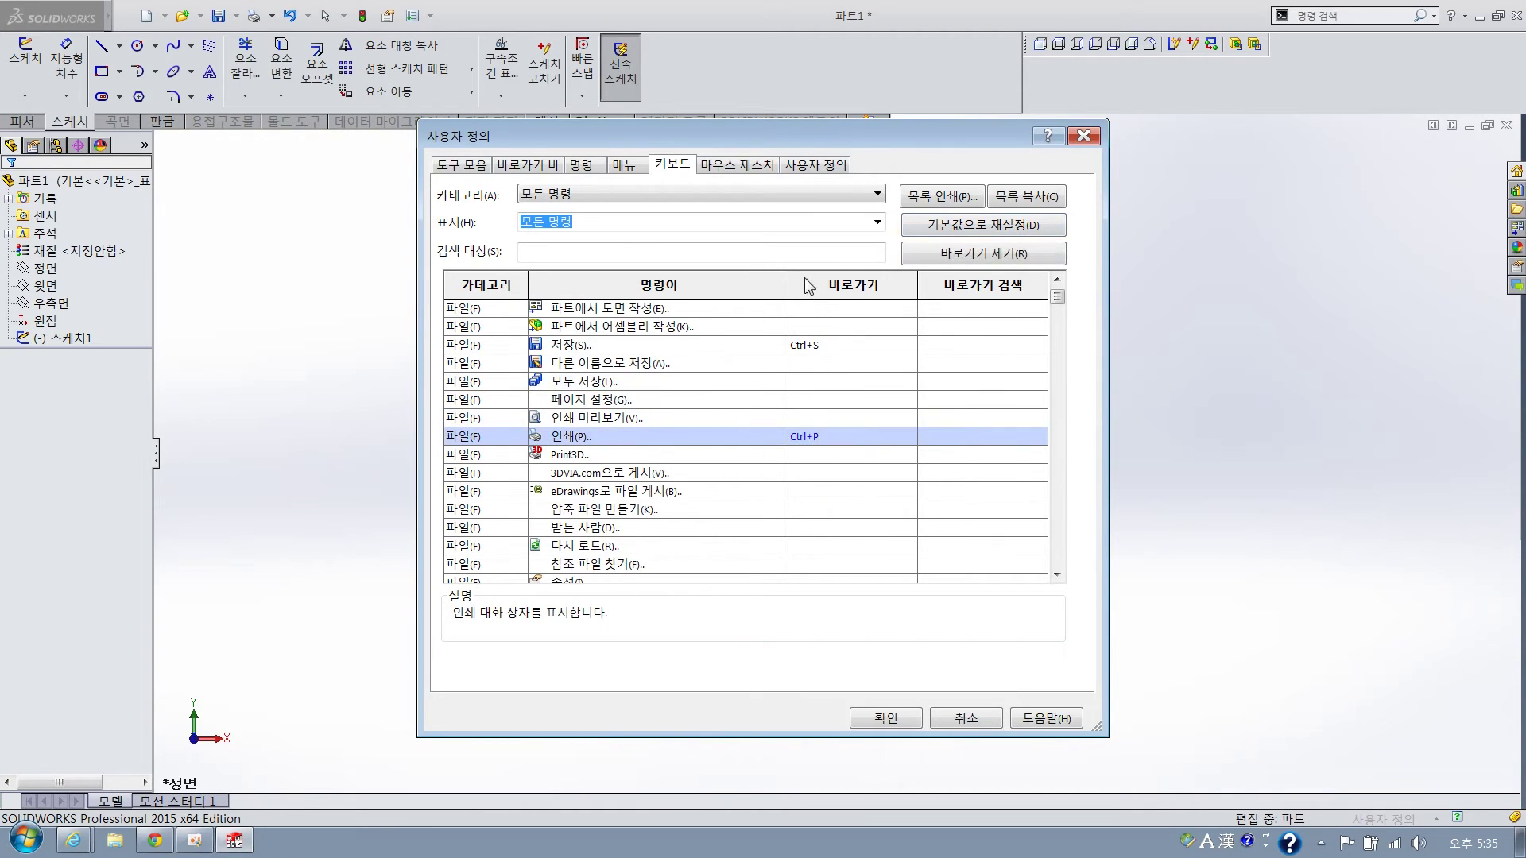
pyautogui.scroll(-5, 968, 437)
pyautogui.click(613, 253)
# Search for 스케치 and assign Ctrl+End to the 스케치(K) edit-sketch command
pyautogui.press('Hangul')
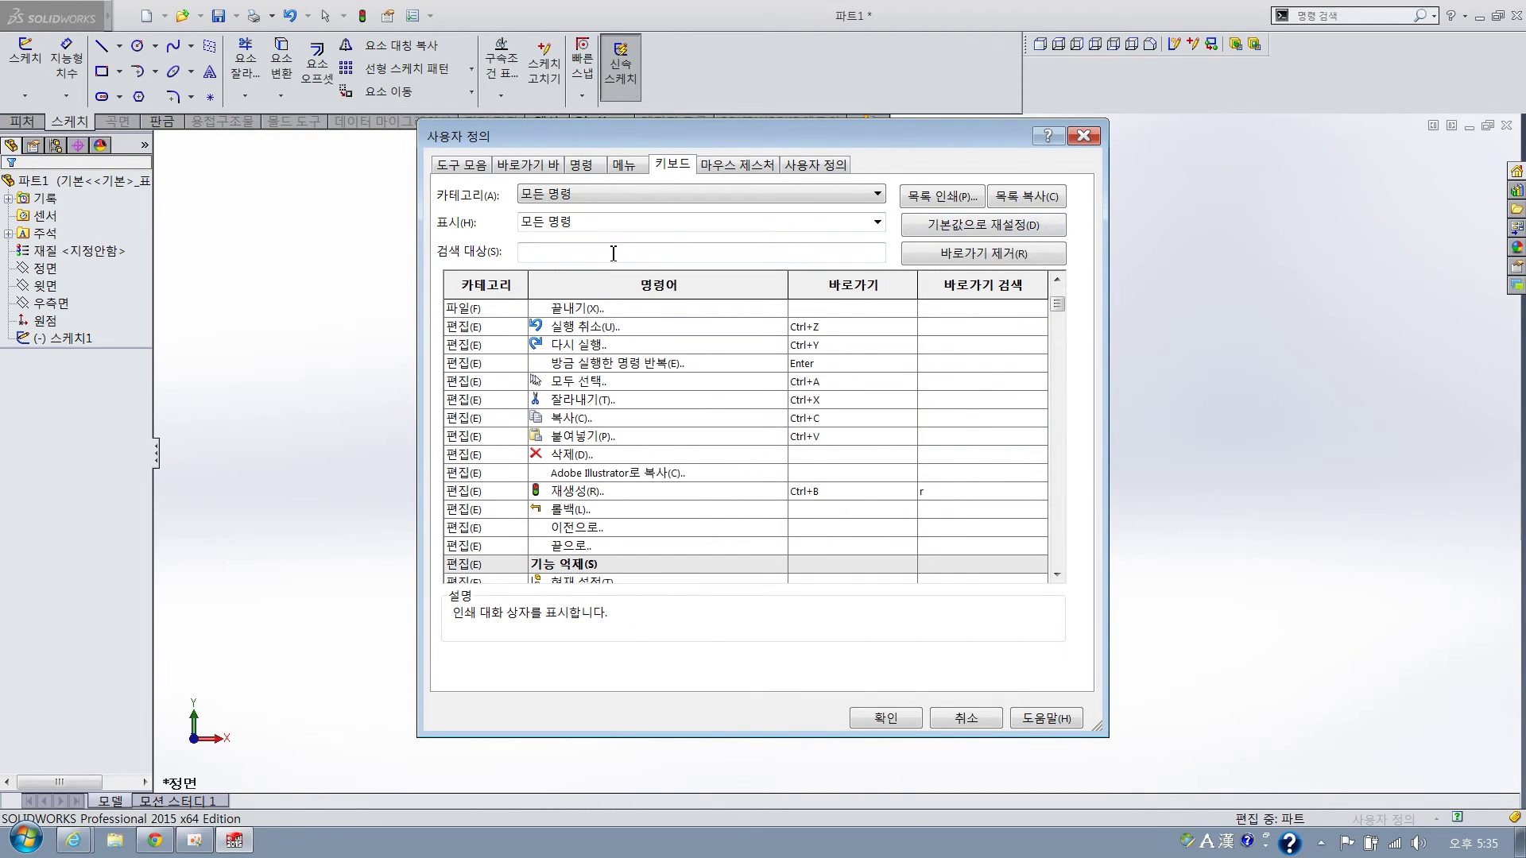
pyautogui.write('스켗ㅣ')
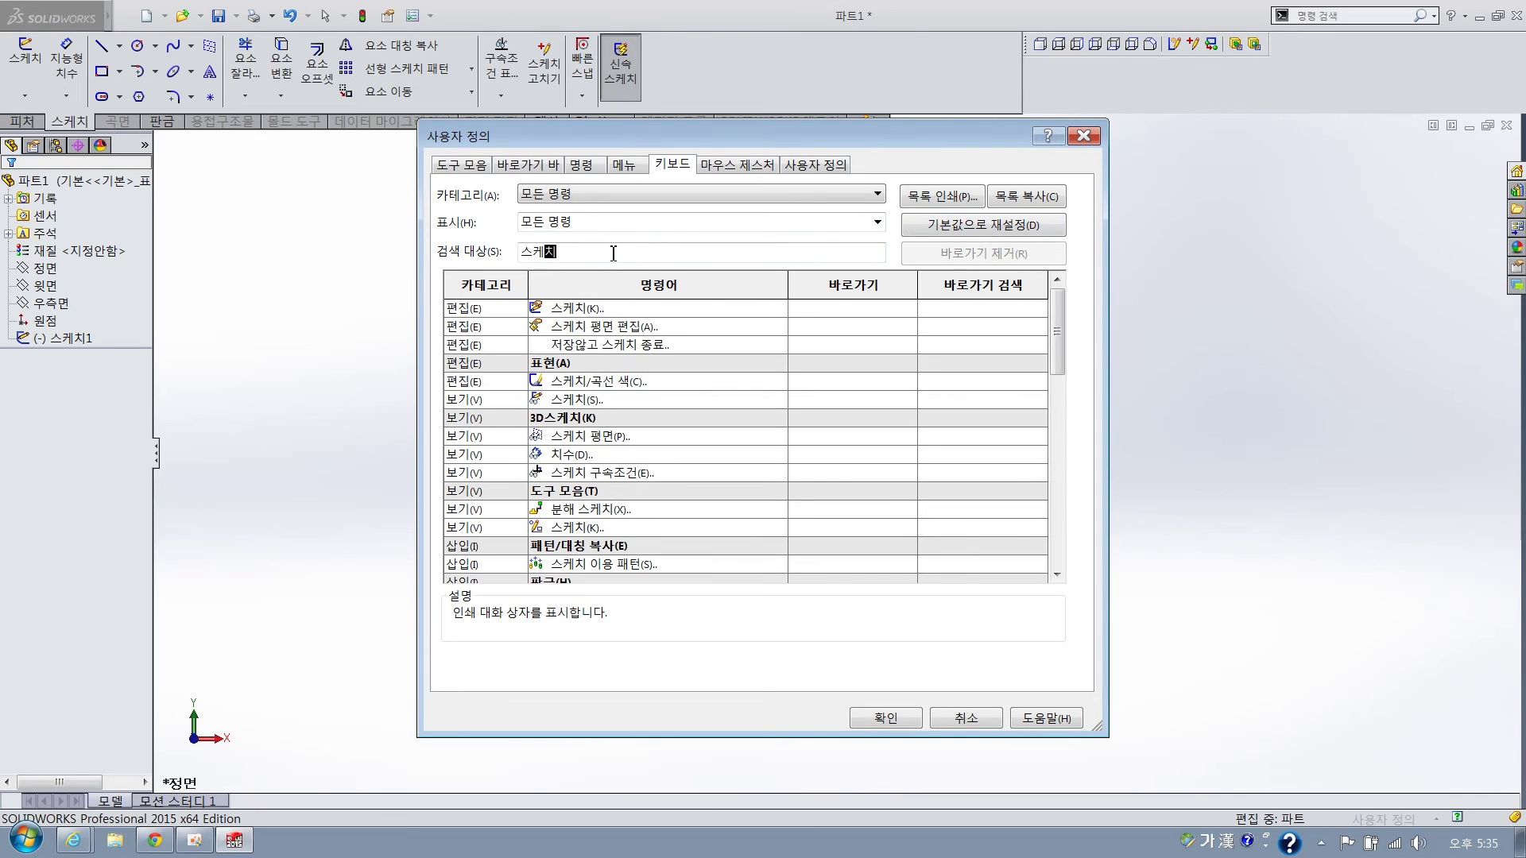
pyautogui.click(826, 308)
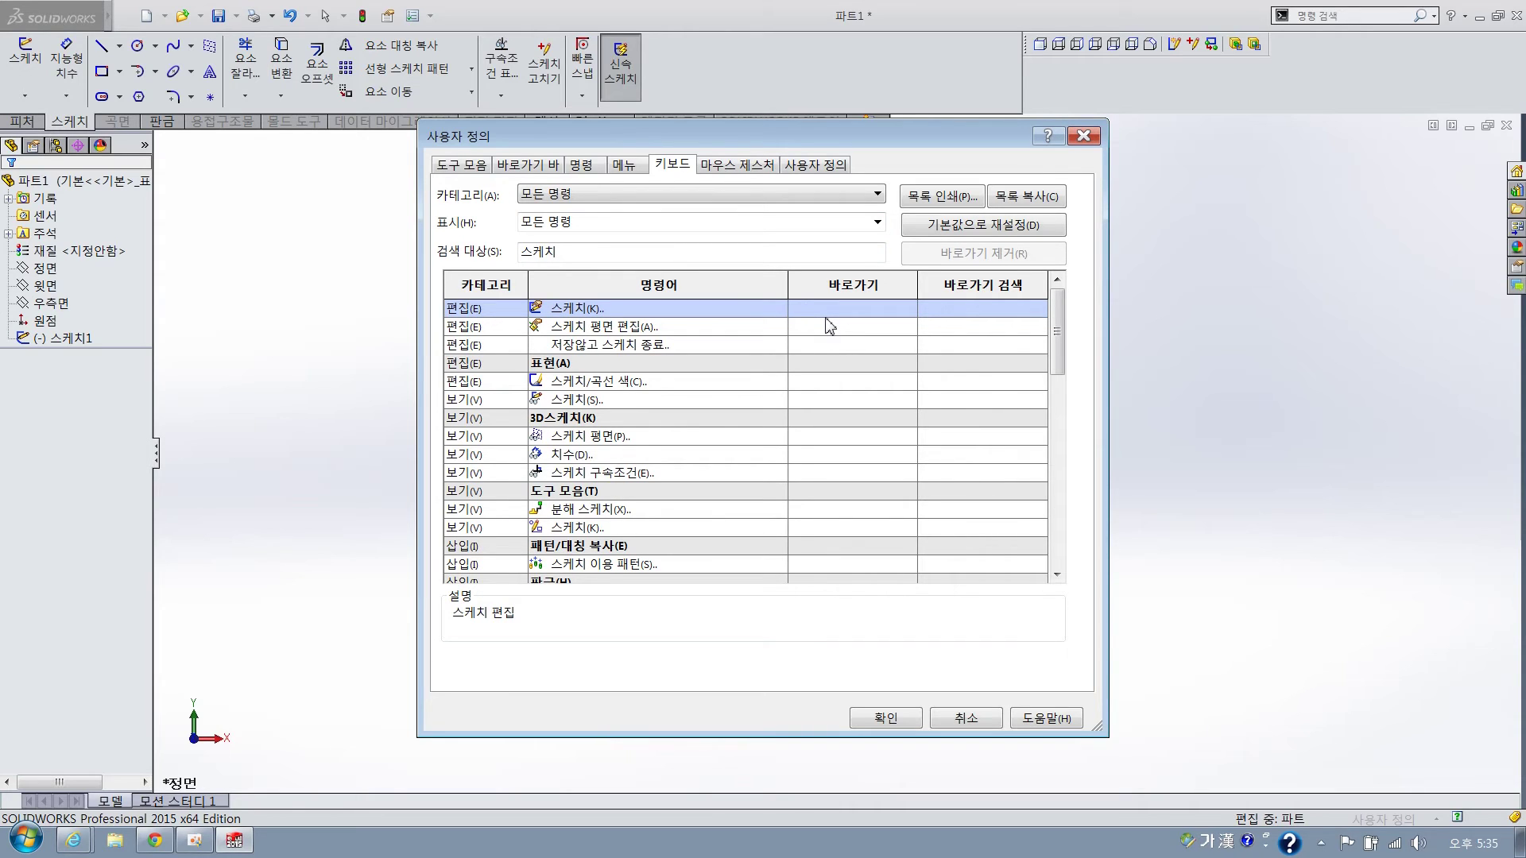
pyautogui.hotkey('ctrl', 'End')
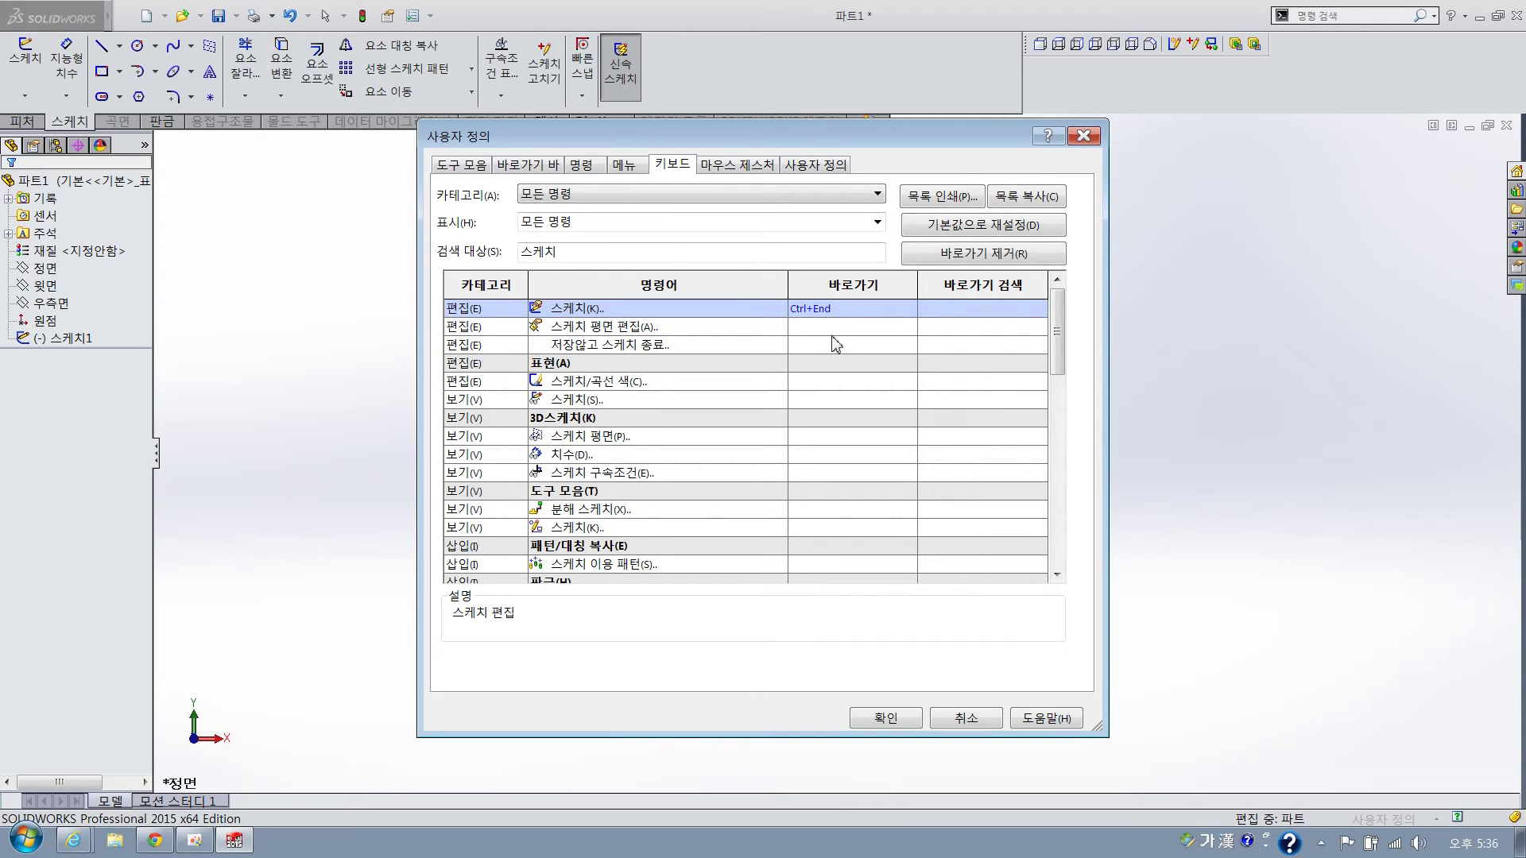
pyautogui.click(834, 328)
pyautogui.click(844, 309)
pyautogui.click(908, 725)
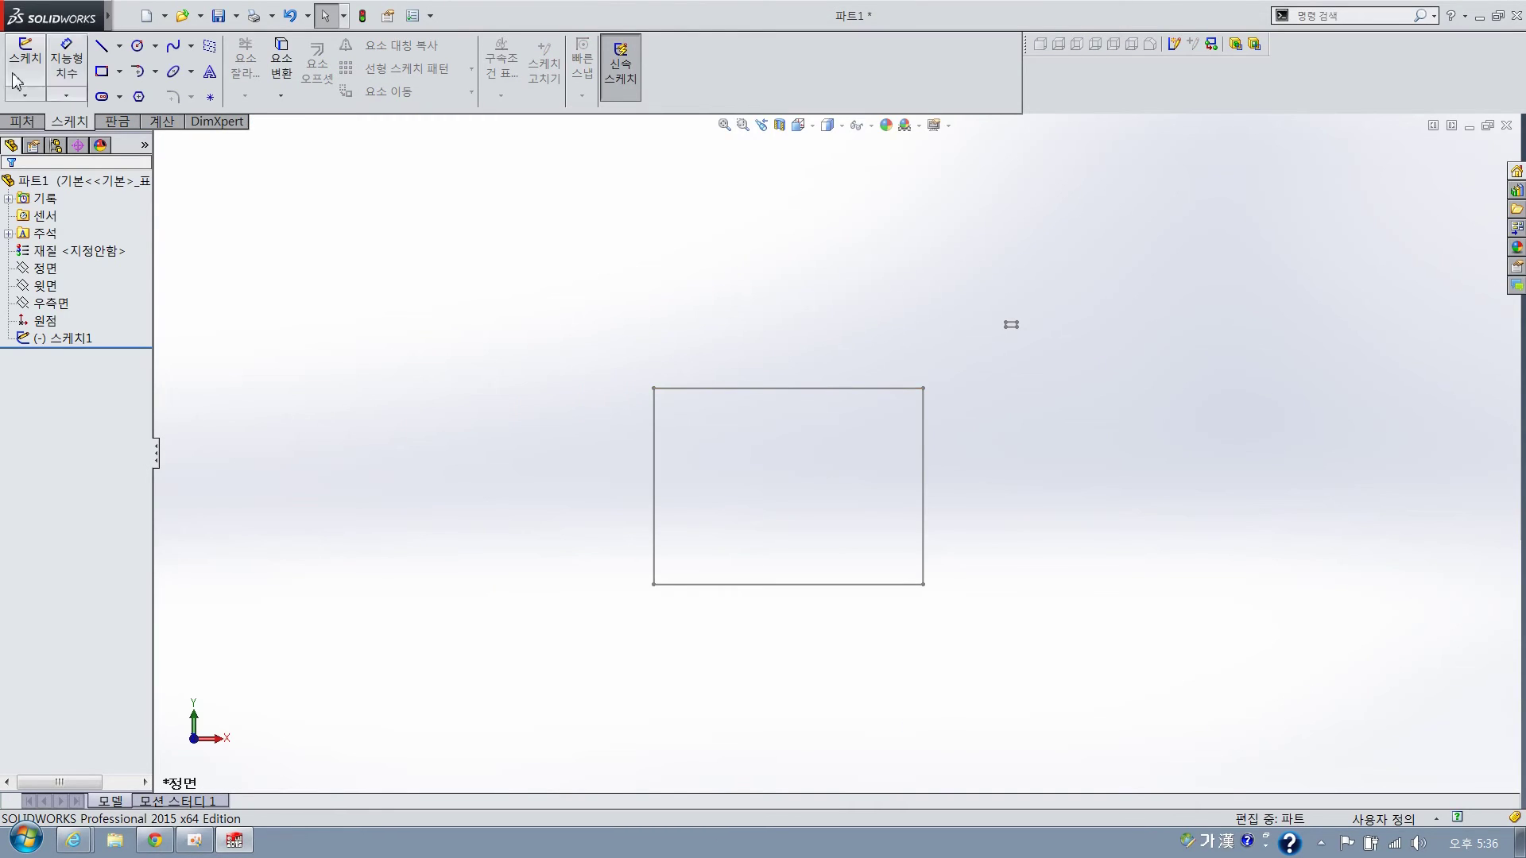
pyautogui.click(45, 285)
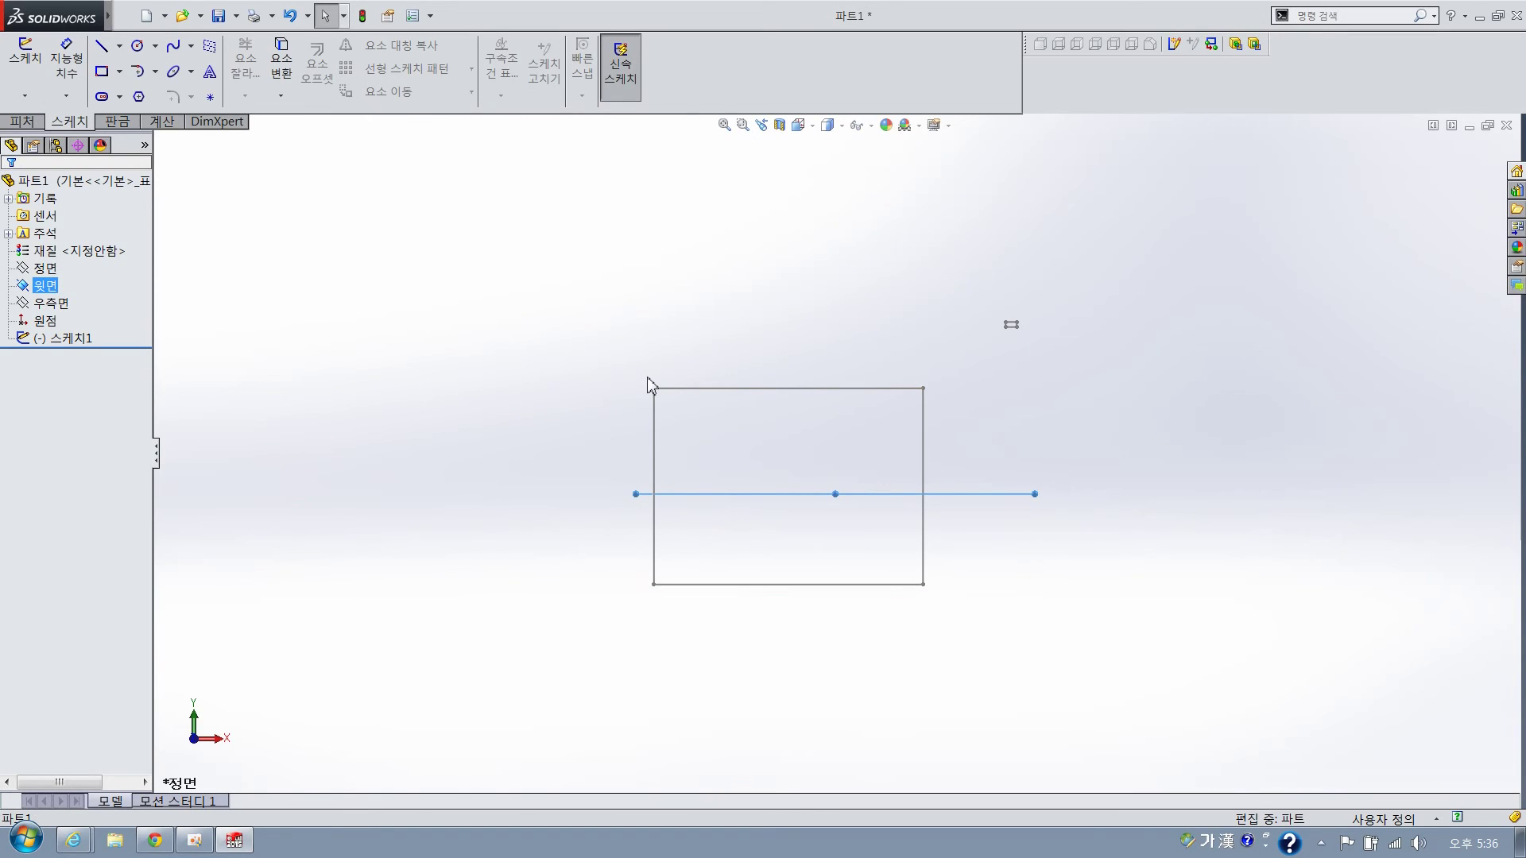
pyautogui.click(533, 286)
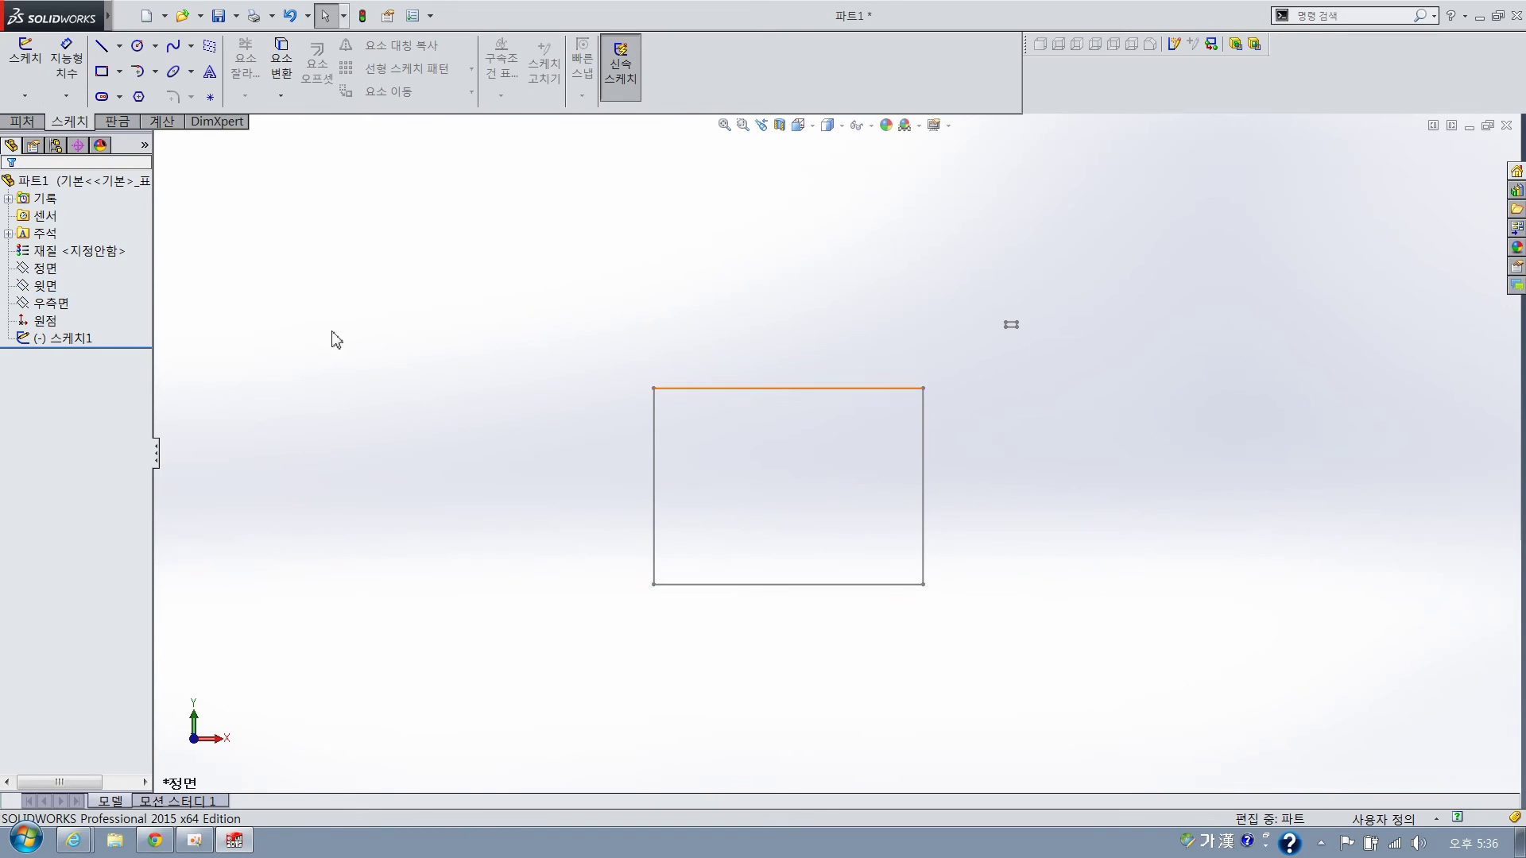
pyautogui.click(45, 268)
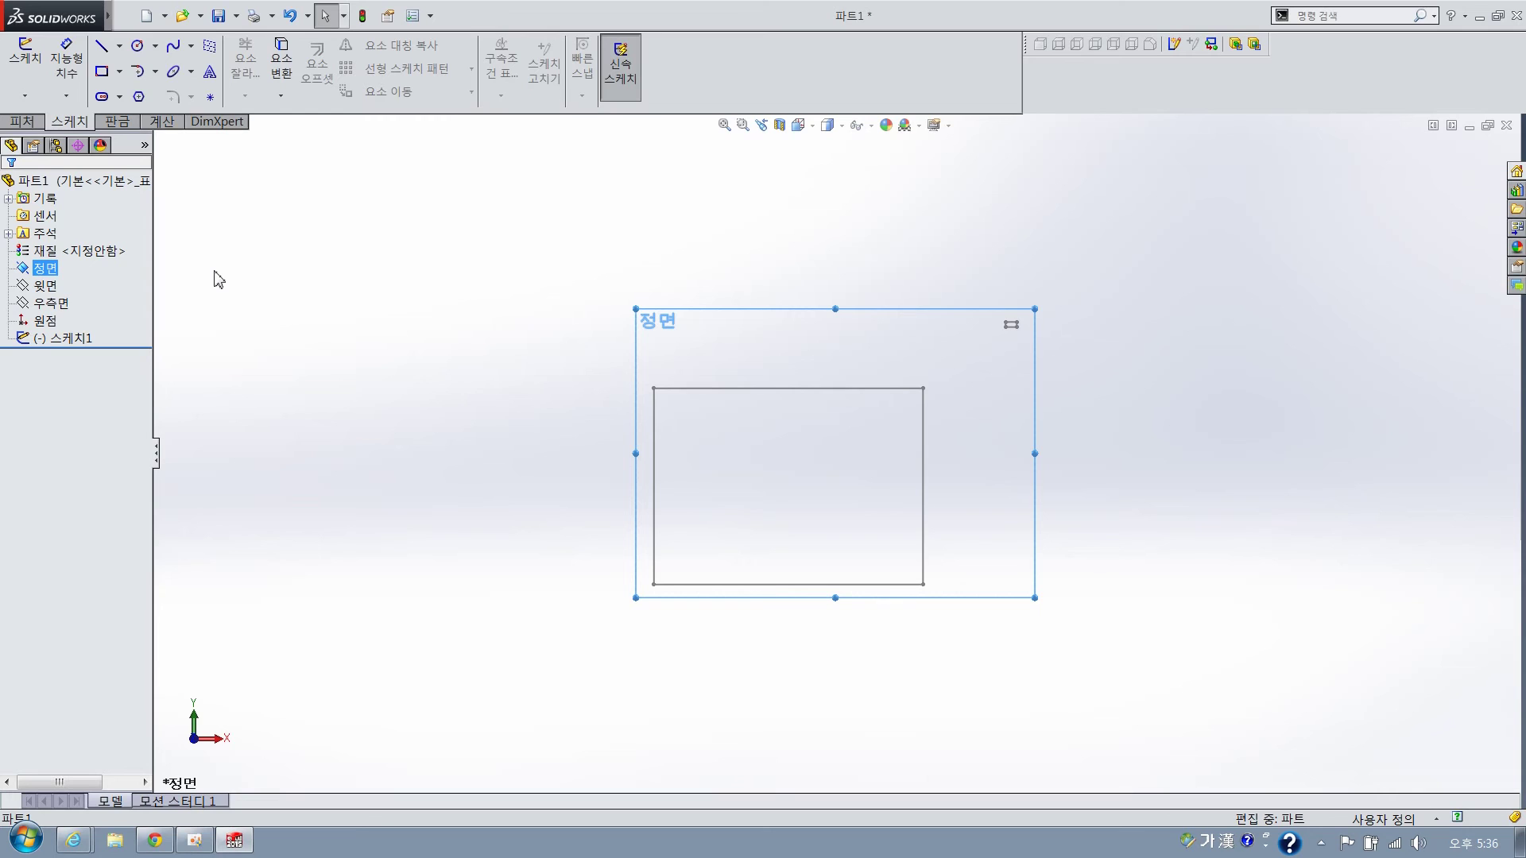
pyautogui.click(238, 309)
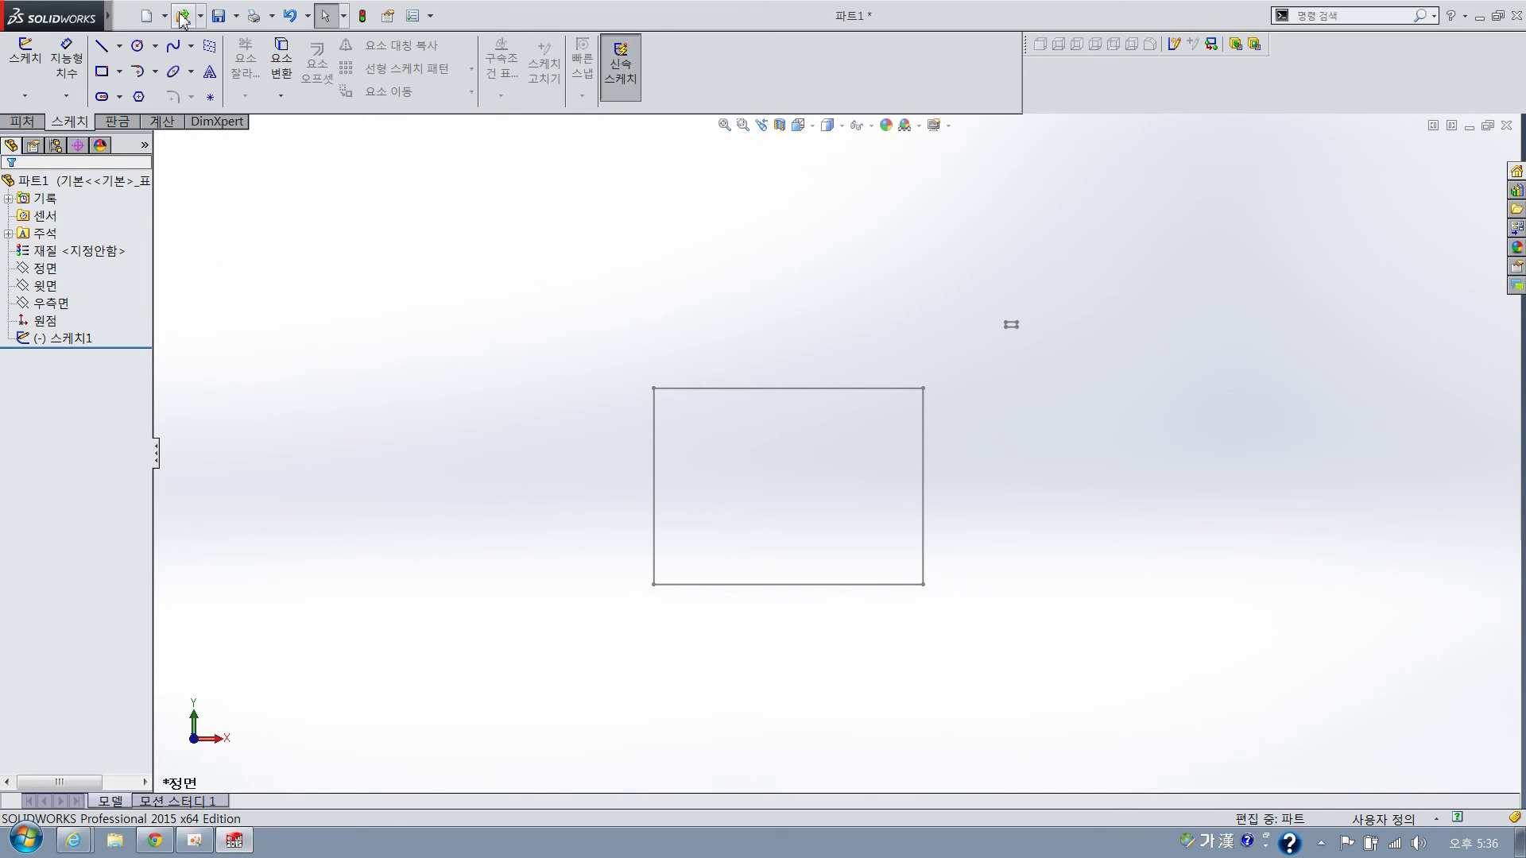
# Reopen Customize on the Keyboard tab and search the commands for 스케치
pyautogui.moveTo(82, 16)
pyautogui.click(322, 15)
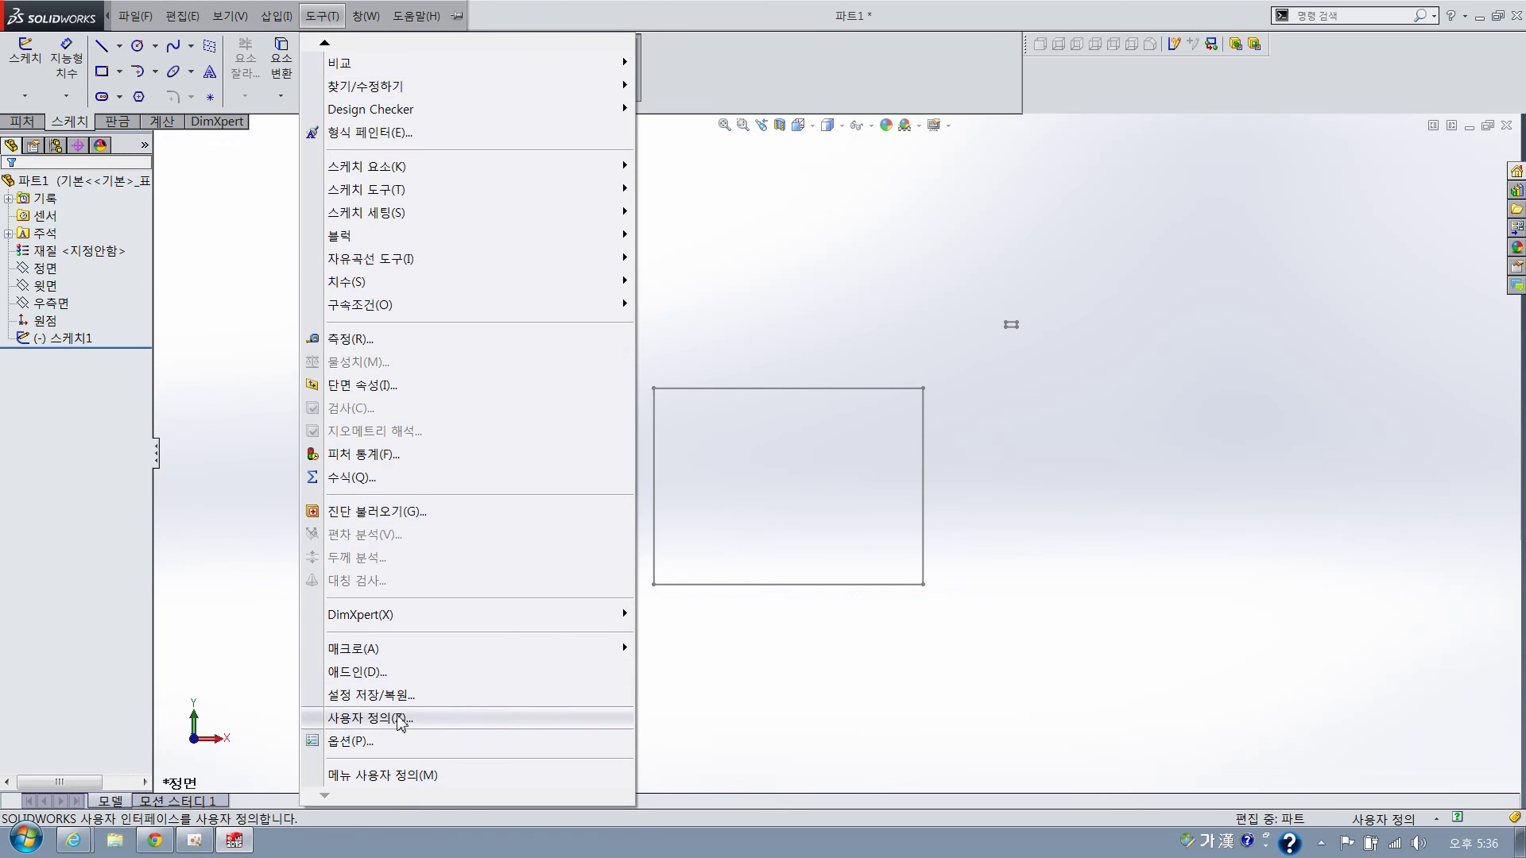
pyautogui.click(395, 718)
pyautogui.click(672, 165)
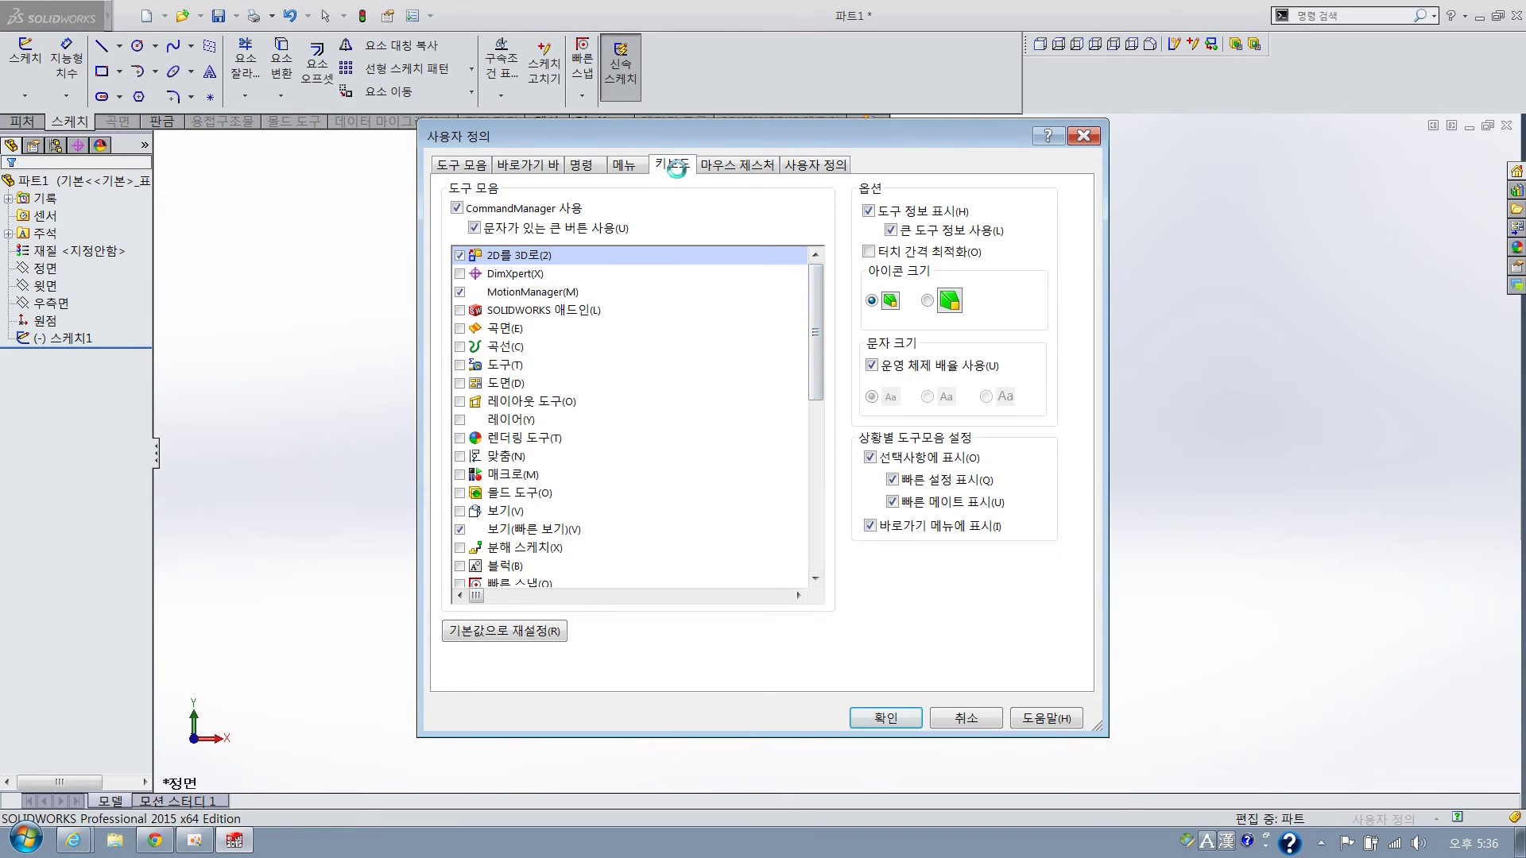
pyautogui.moveTo(1056, 296); pyautogui.dragTo(1069, 406)
pyautogui.click(670, 252)
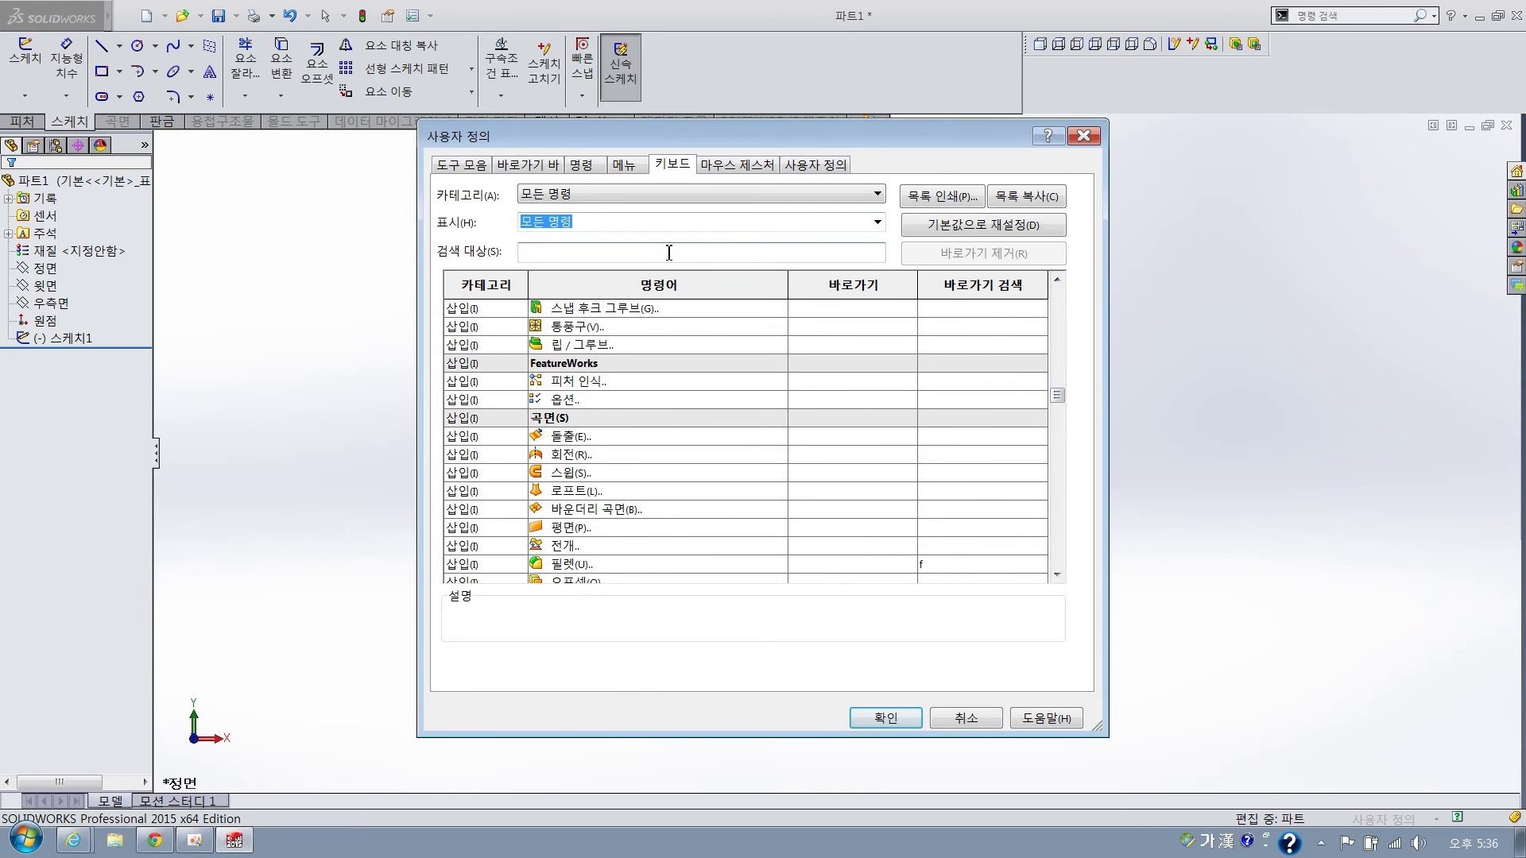
pyautogui.write('스케')
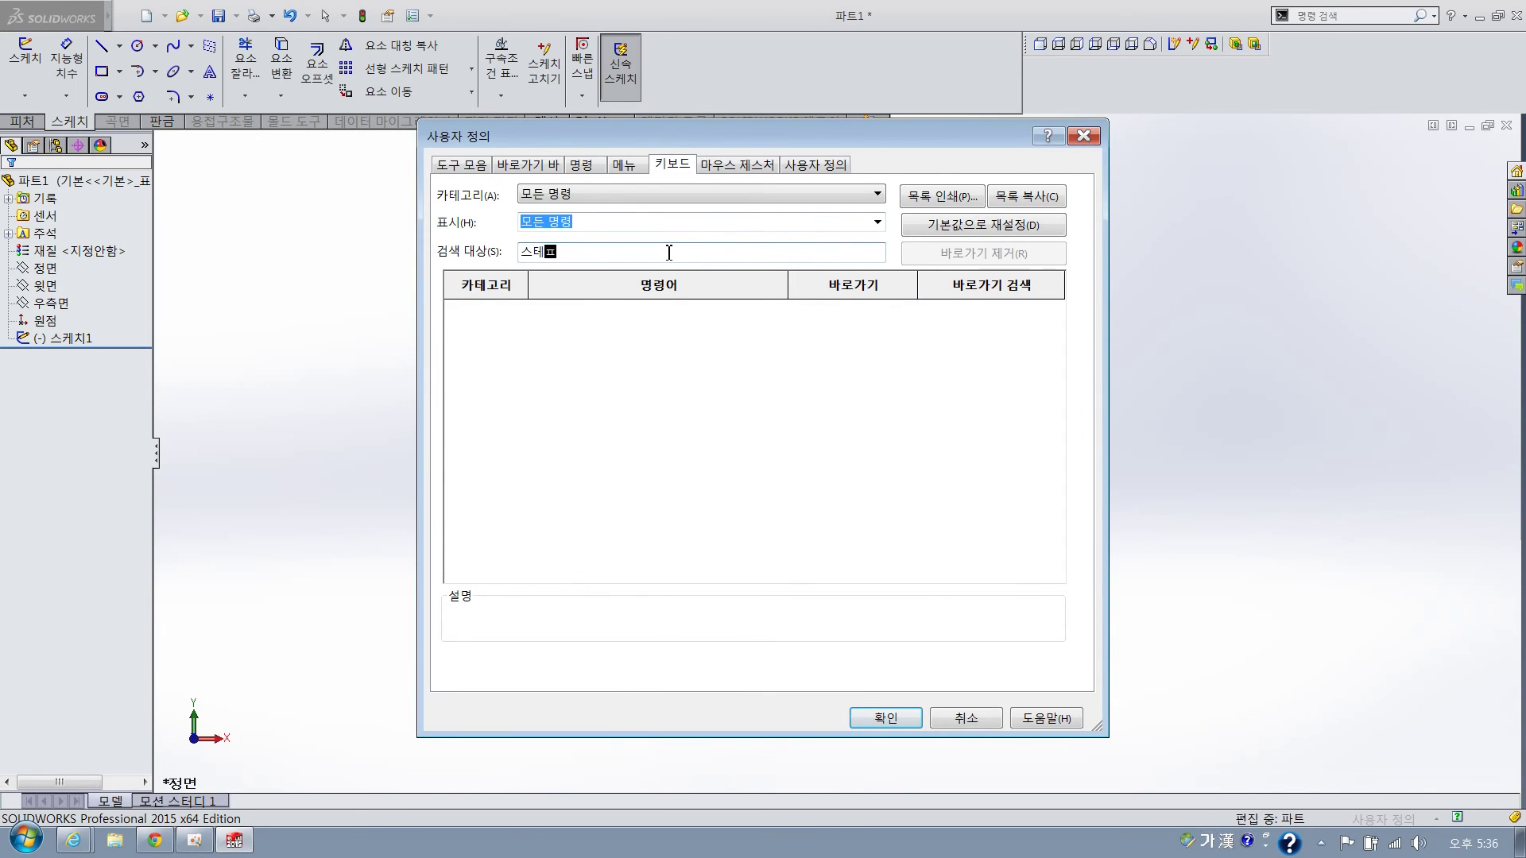
pyautogui.write('치')
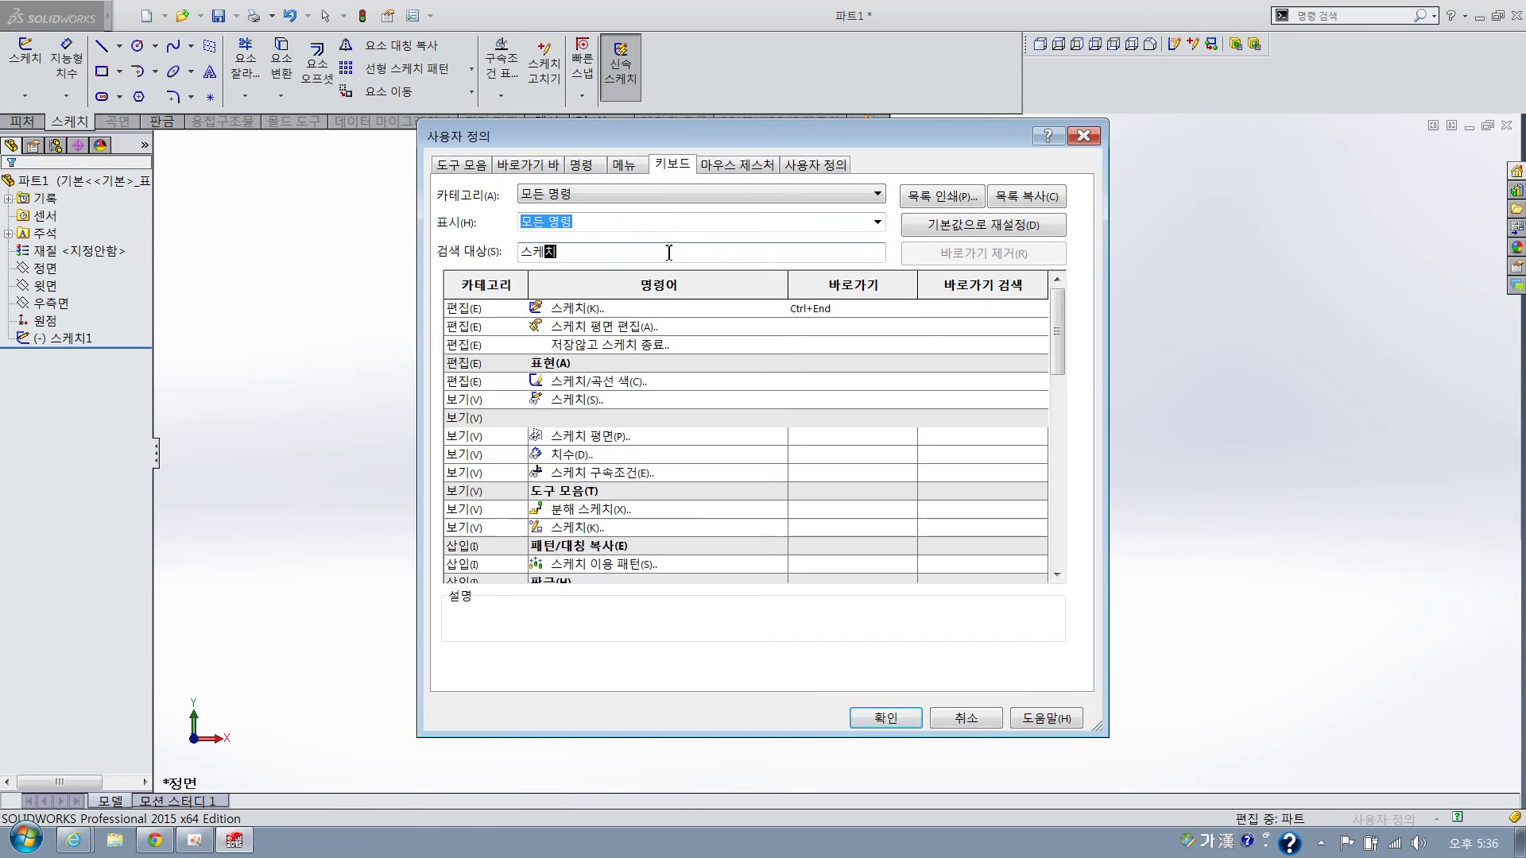
# Replace the 스케치(K) shortcut with Ctrl+9, accepting the reassignment, and close with OK
pyautogui.click(902, 328)
pyautogui.click(897, 310)
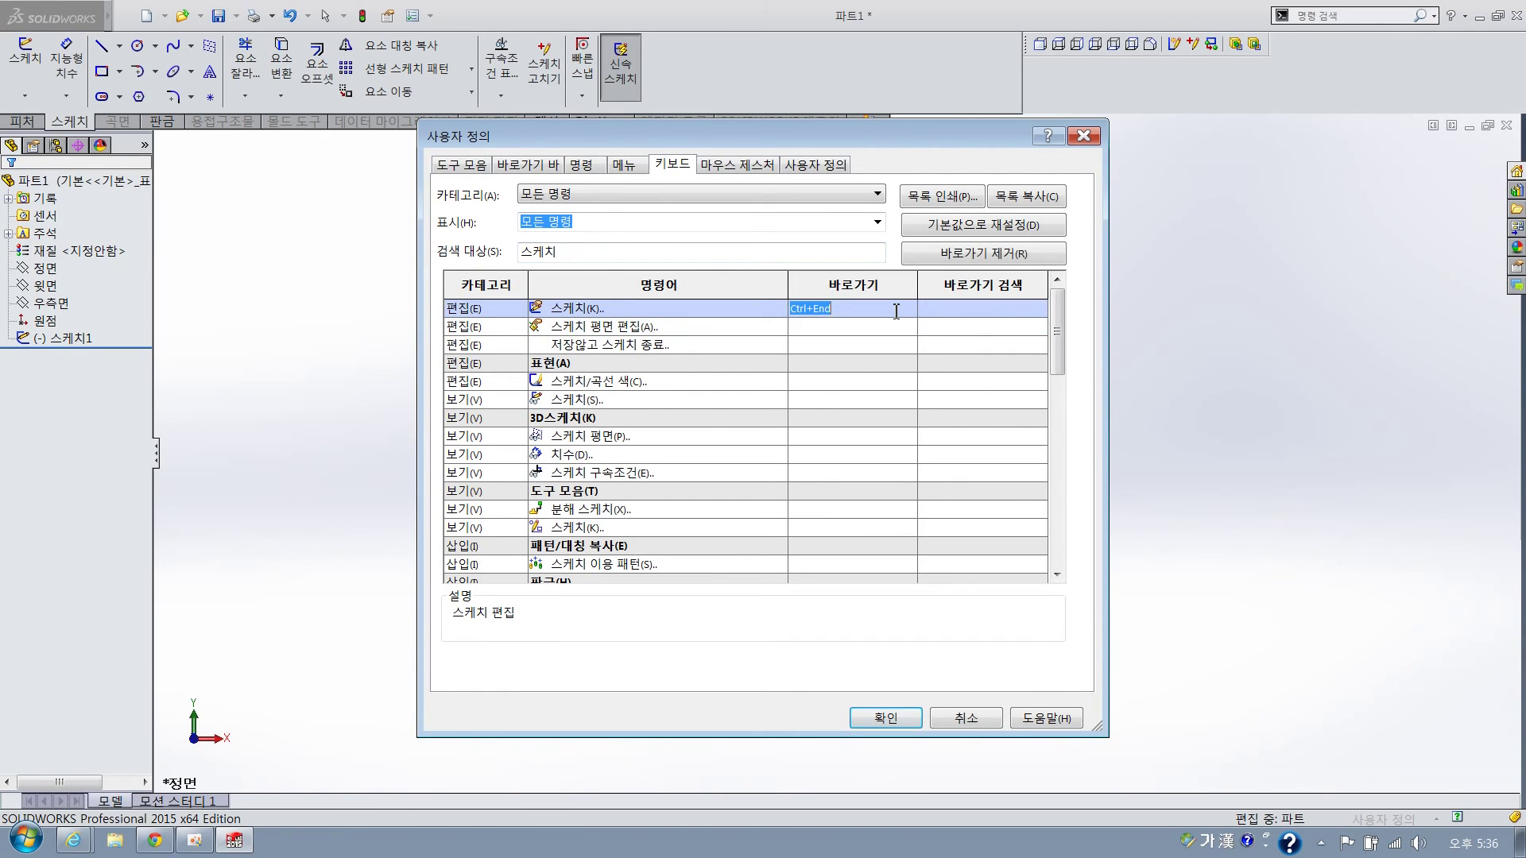
pyautogui.press('BackSpace')
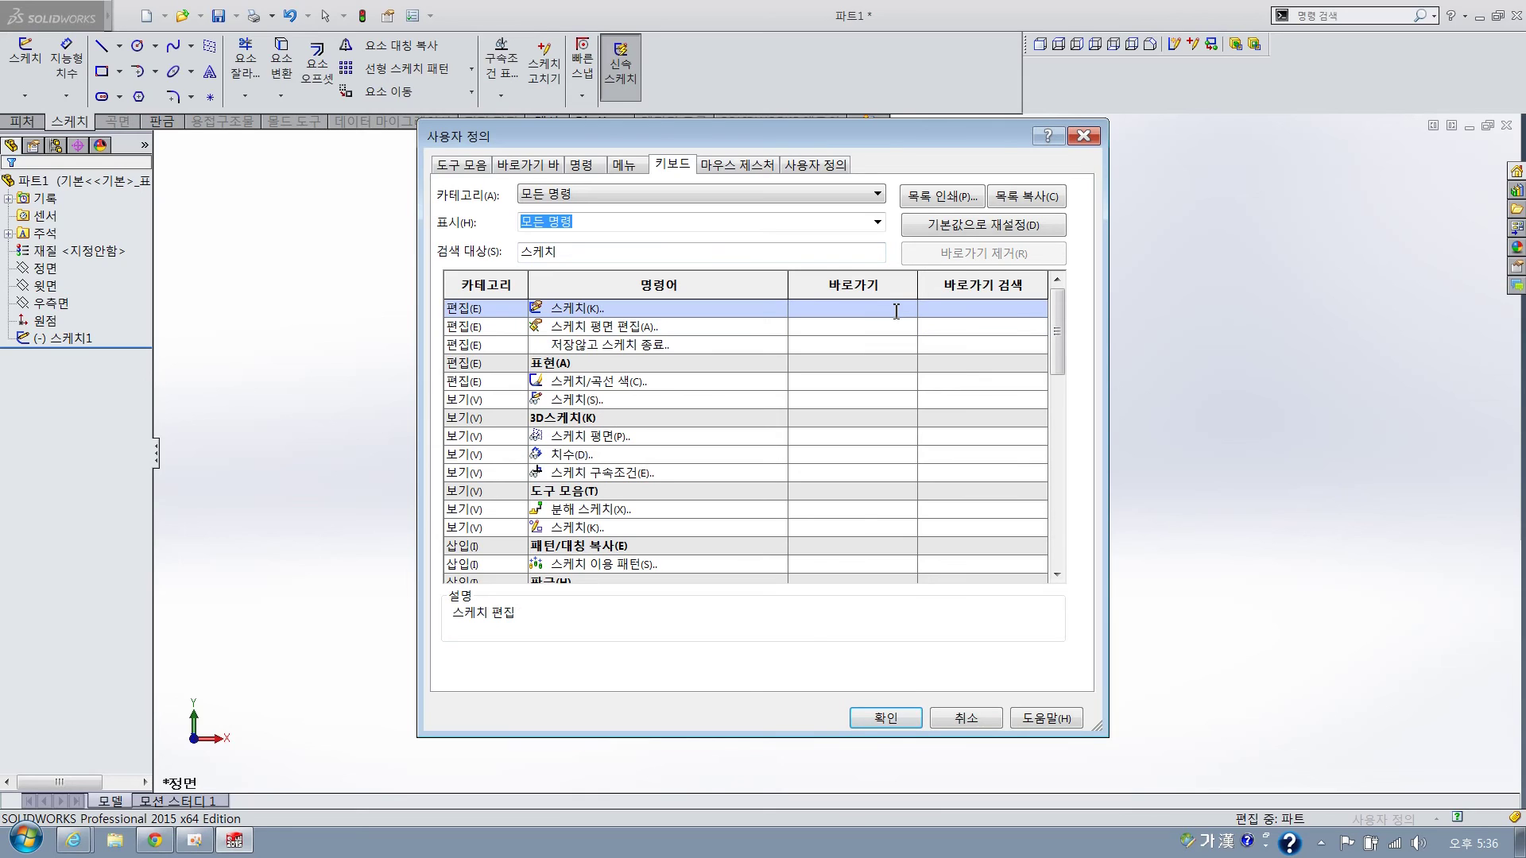
pyautogui.hotkey('ctrl', '8')
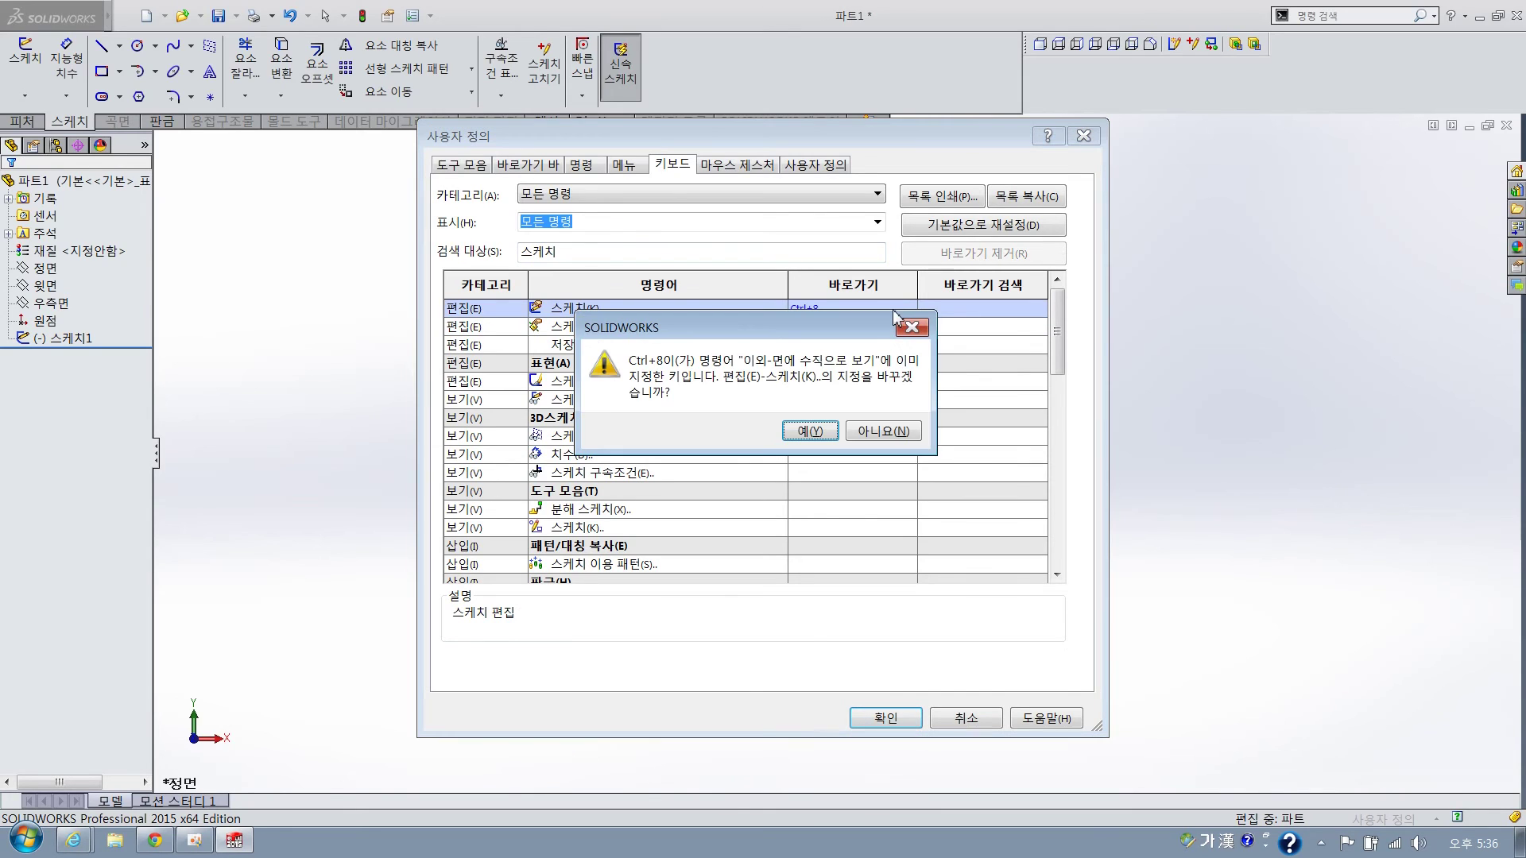
pyautogui.press('Return')
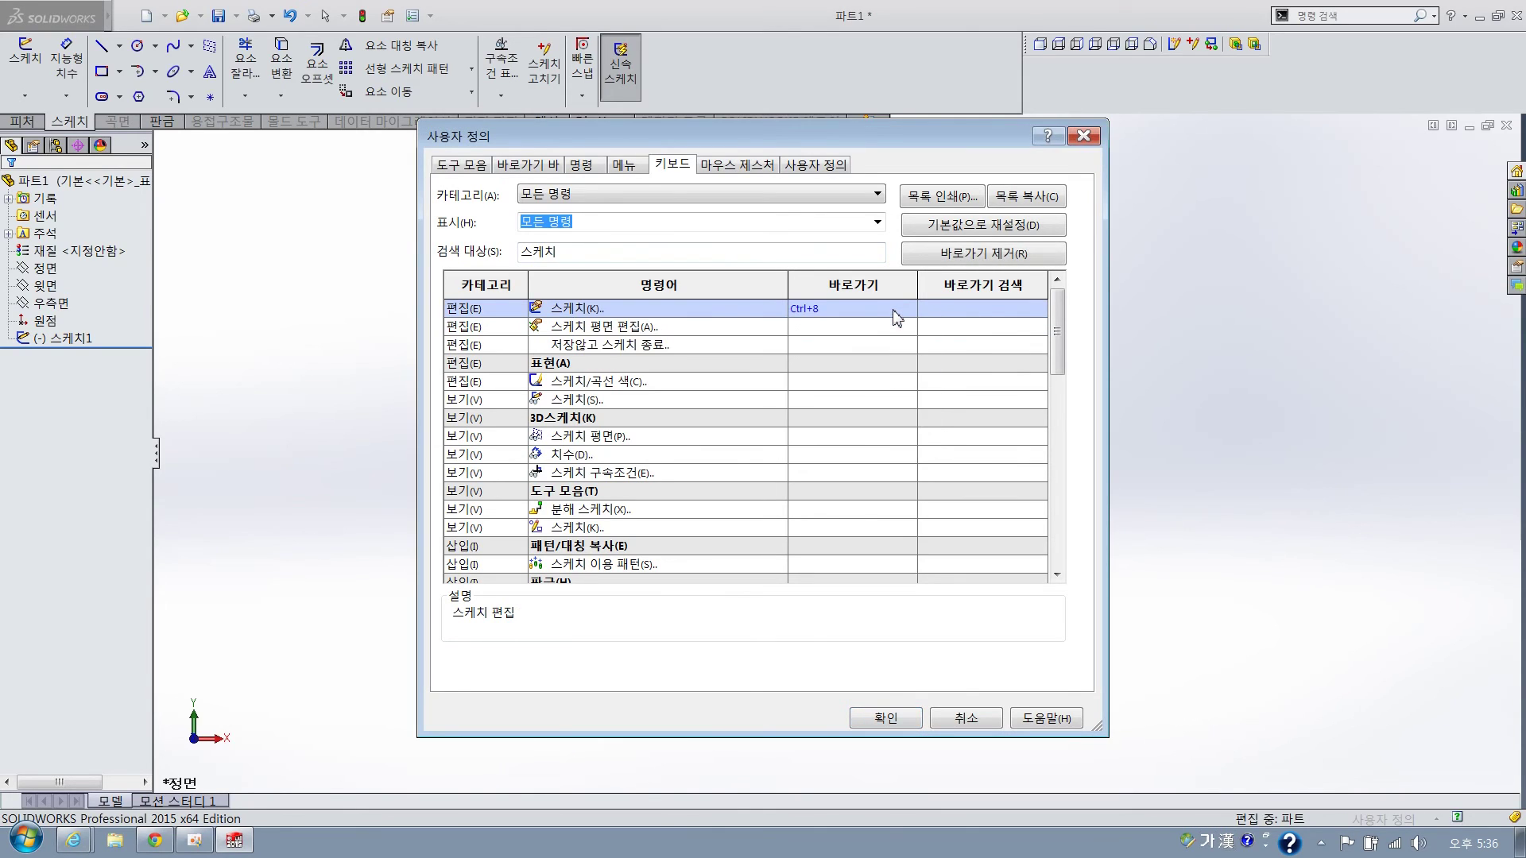
pyautogui.hotkey('ctrl', '9')
pyautogui.press('BackSpace')
pyautogui.click(886, 720)
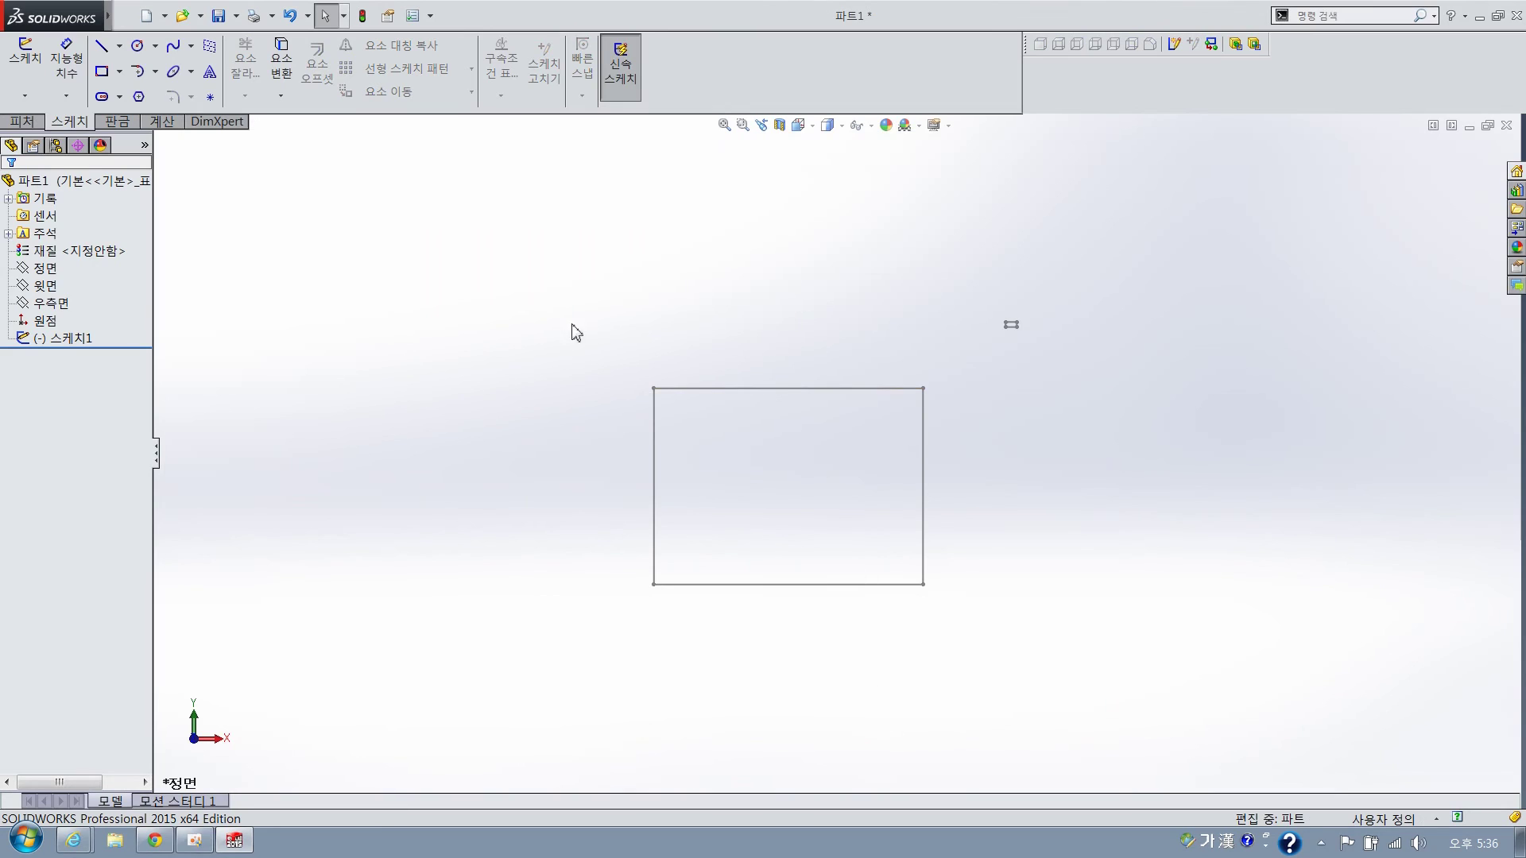
# Open Sketch1 for editing by double-clicking the rectangle, then exit it
pyautogui.click(45, 285)
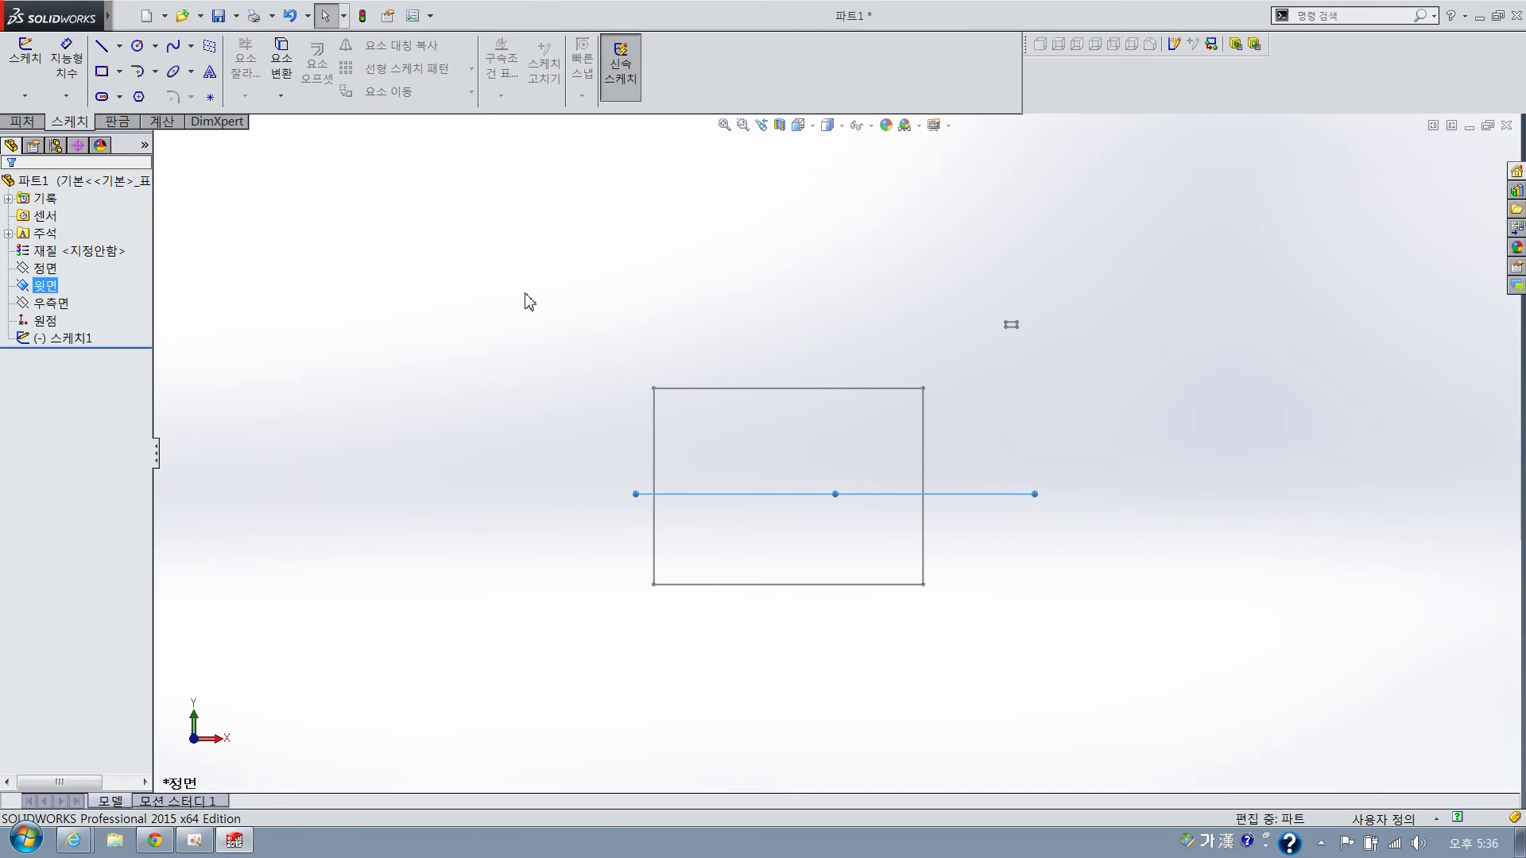
pyautogui.click(526, 301)
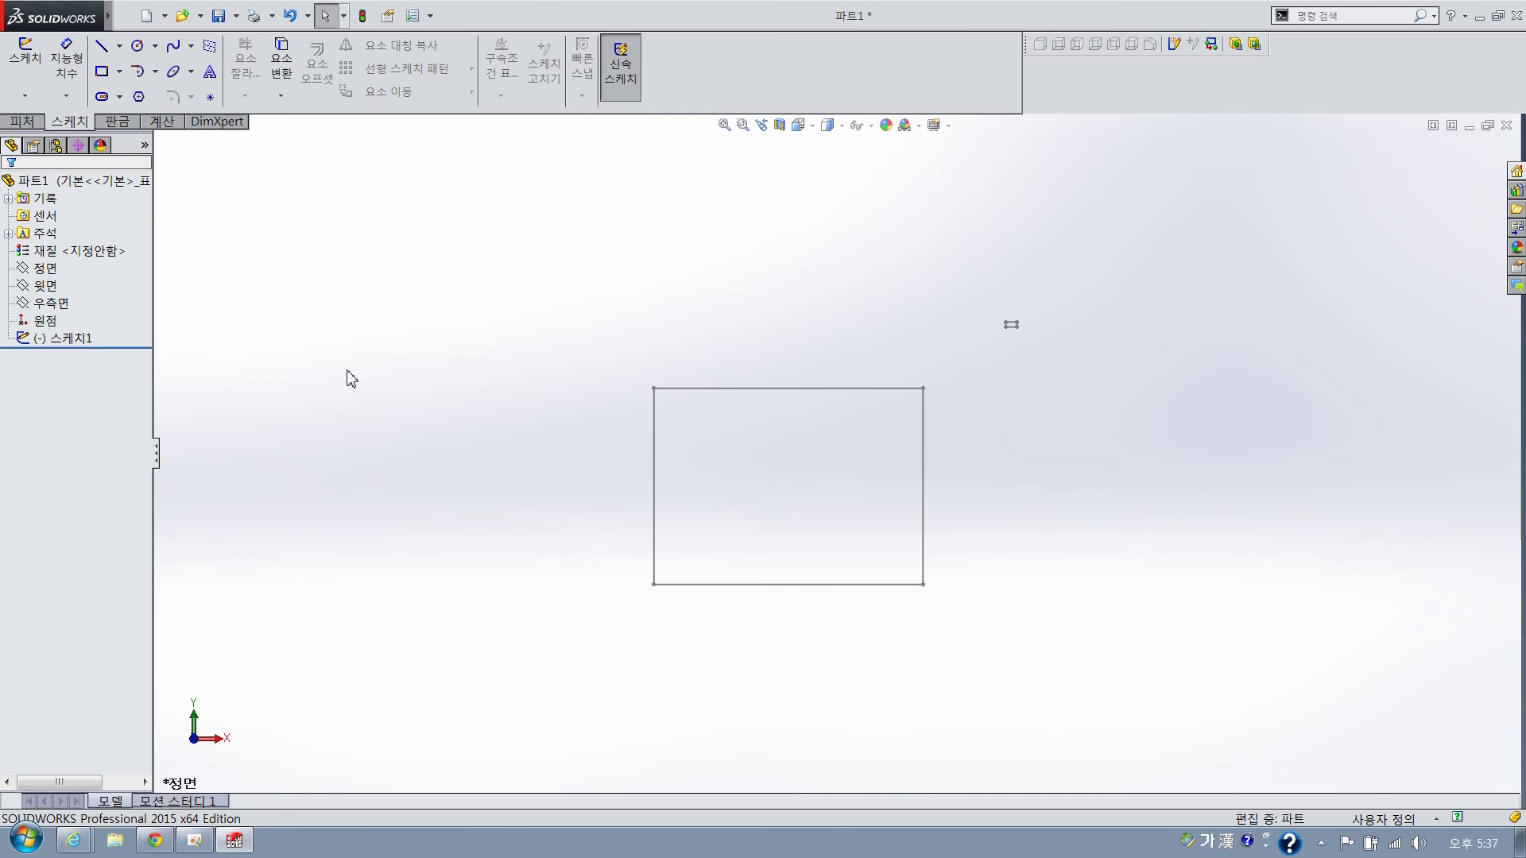
pyautogui.click(867, 389)
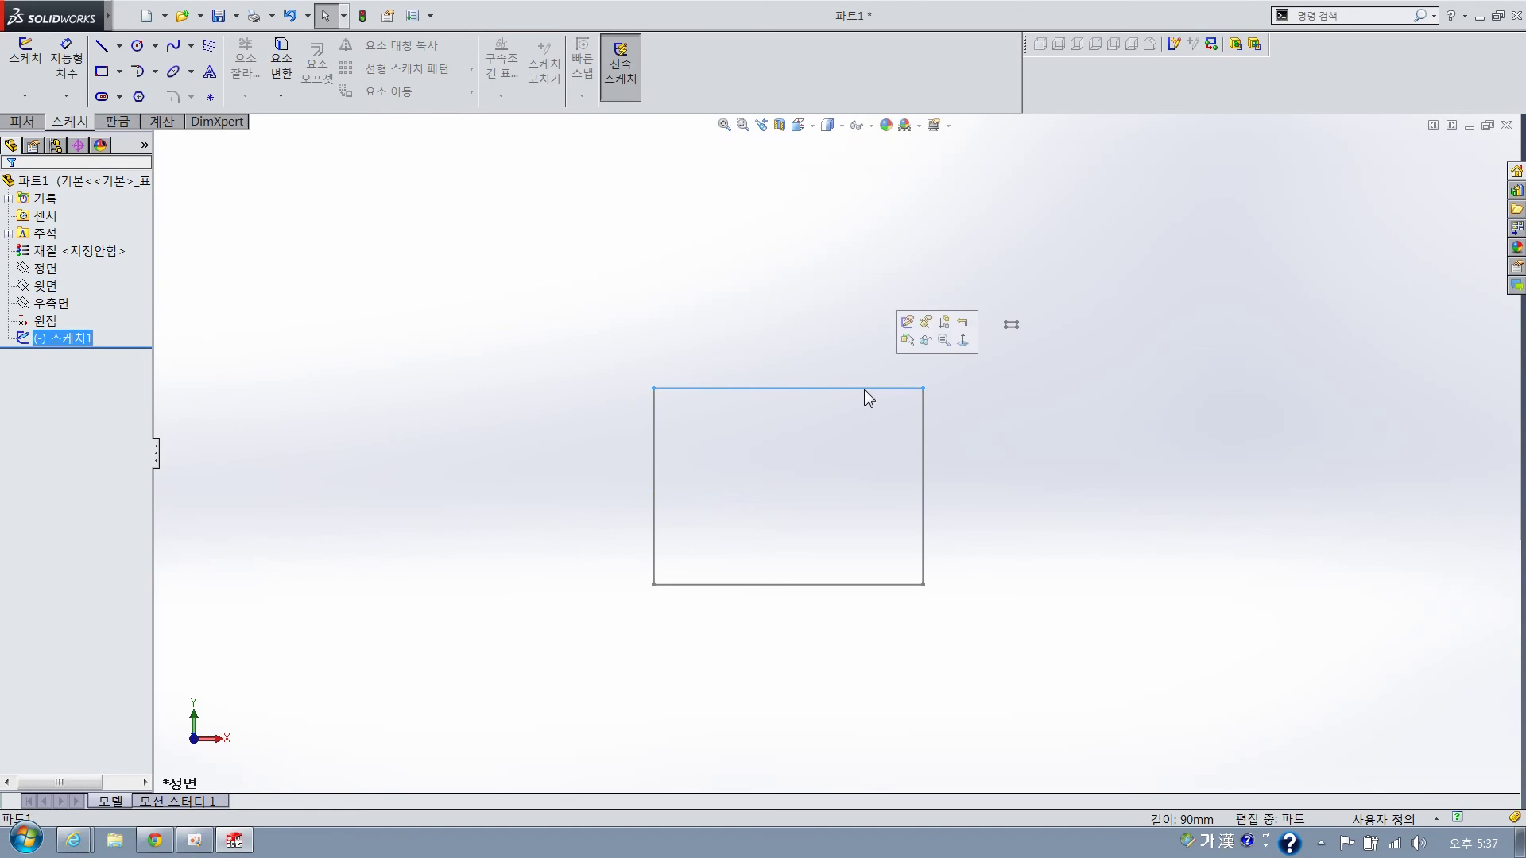
pyautogui.doubleClick(866, 390)
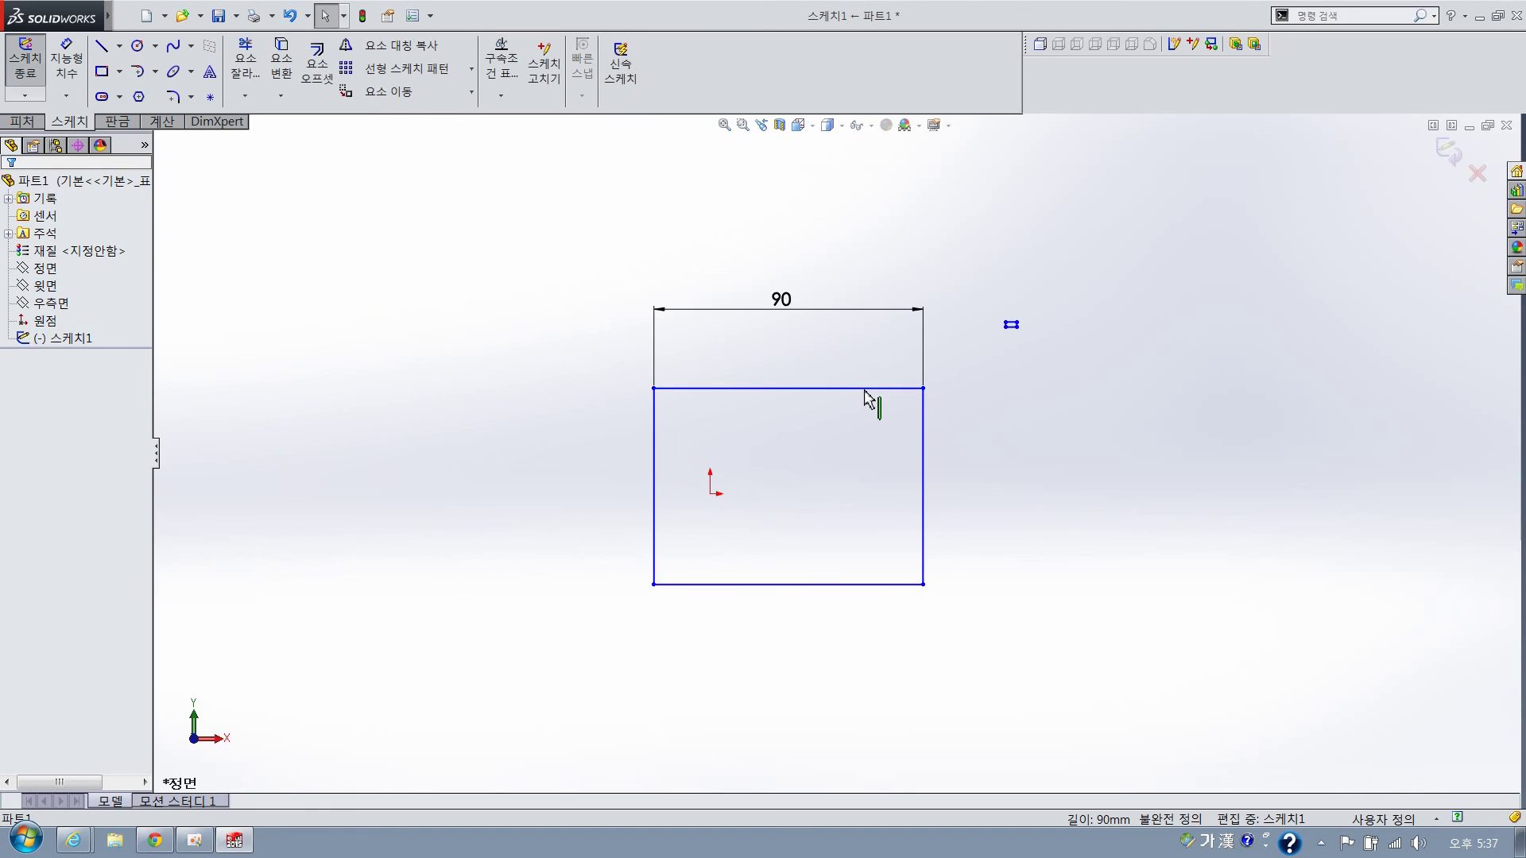
pyautogui.click(26, 57)
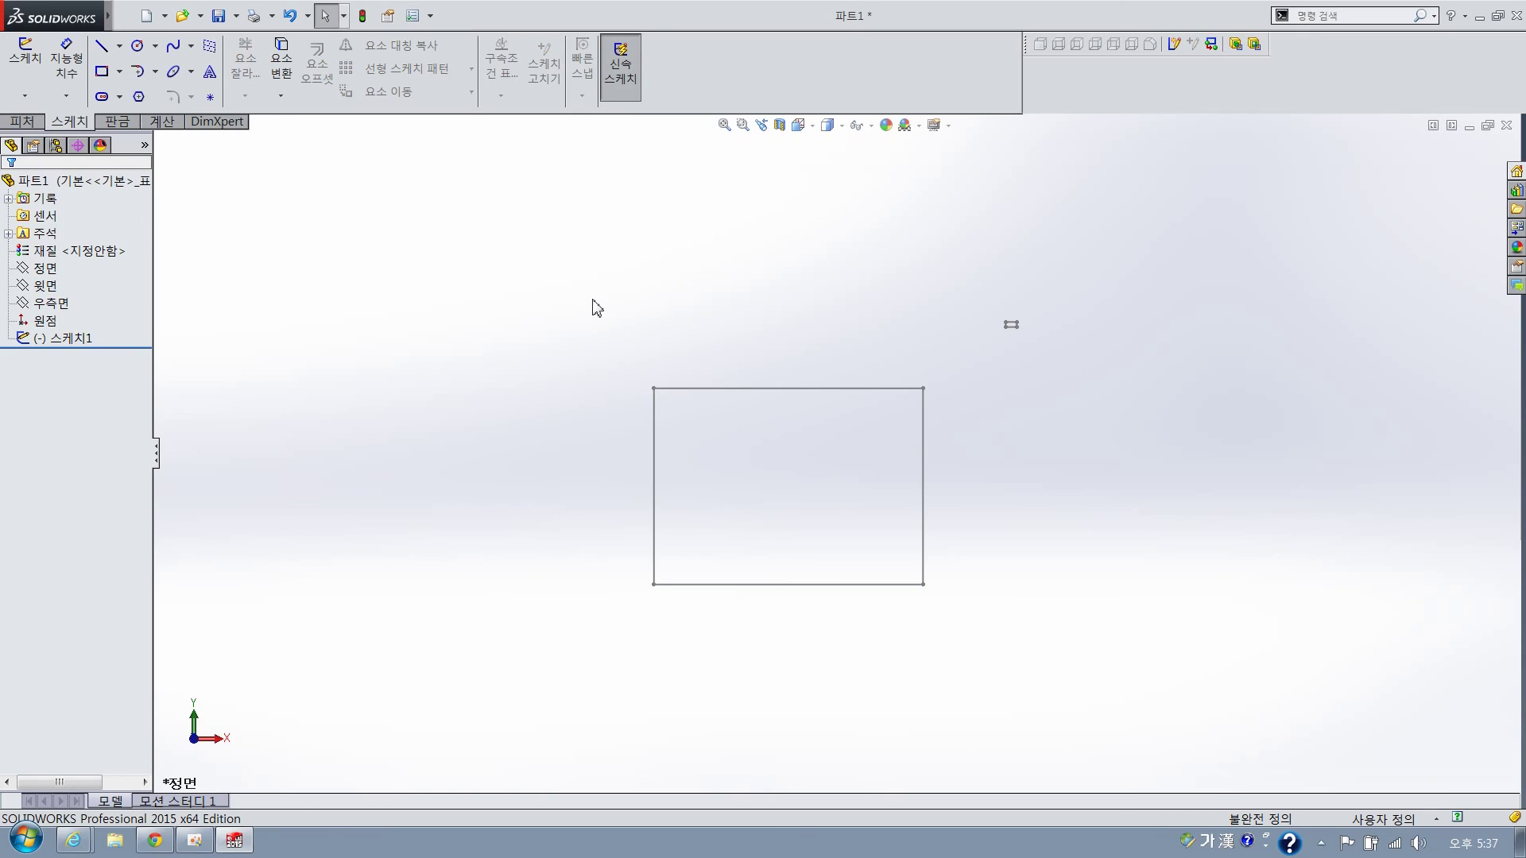
# Try starting a new sketch on the Top plane and cancel it
pyautogui.click(24, 60)
pyautogui.click(33, 196)
pyautogui.click(45, 286)
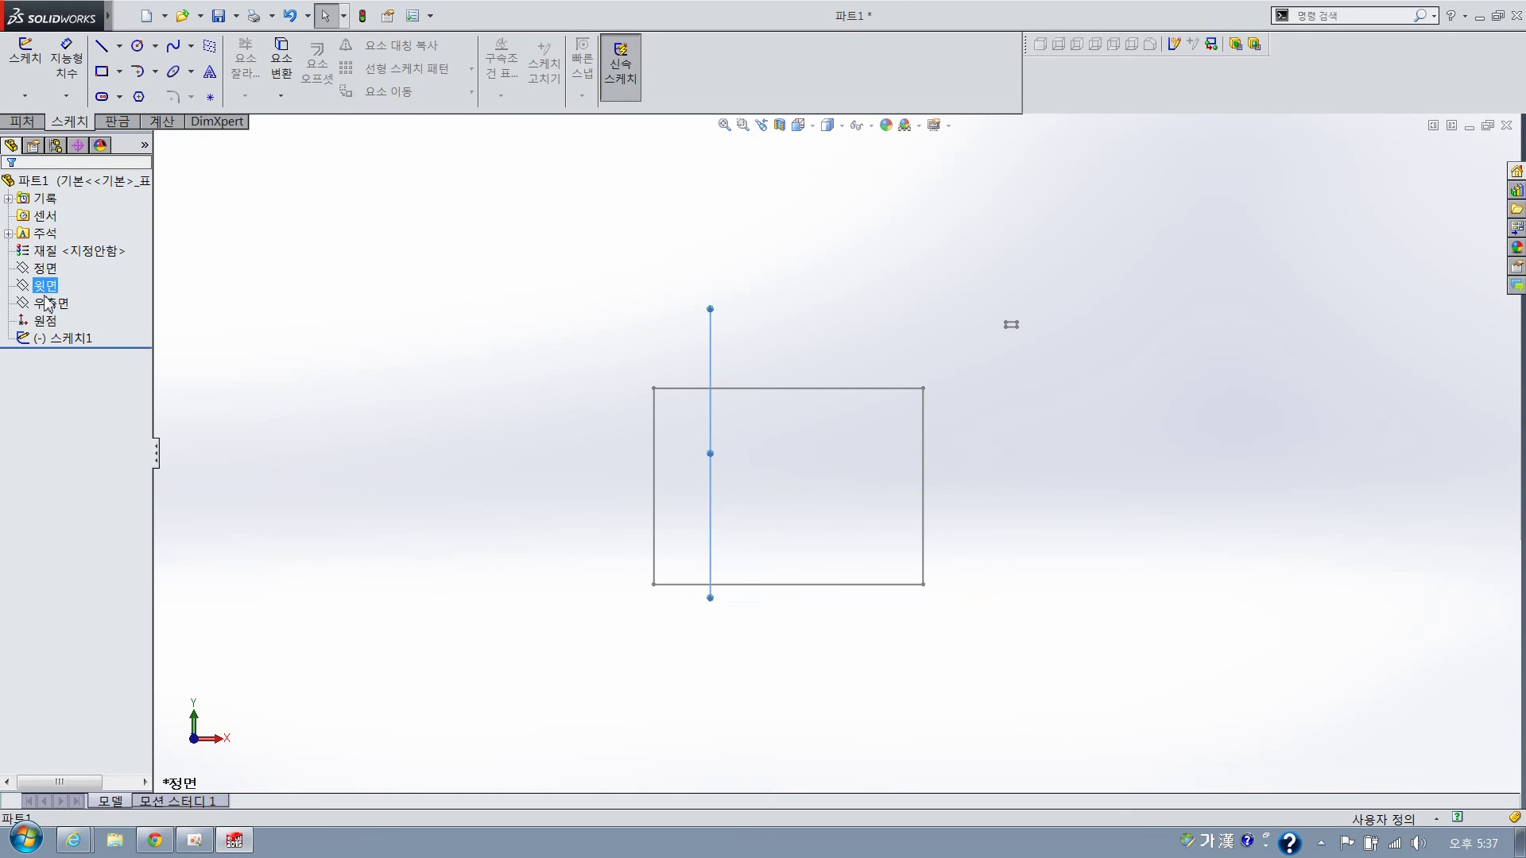
pyautogui.click(24, 60)
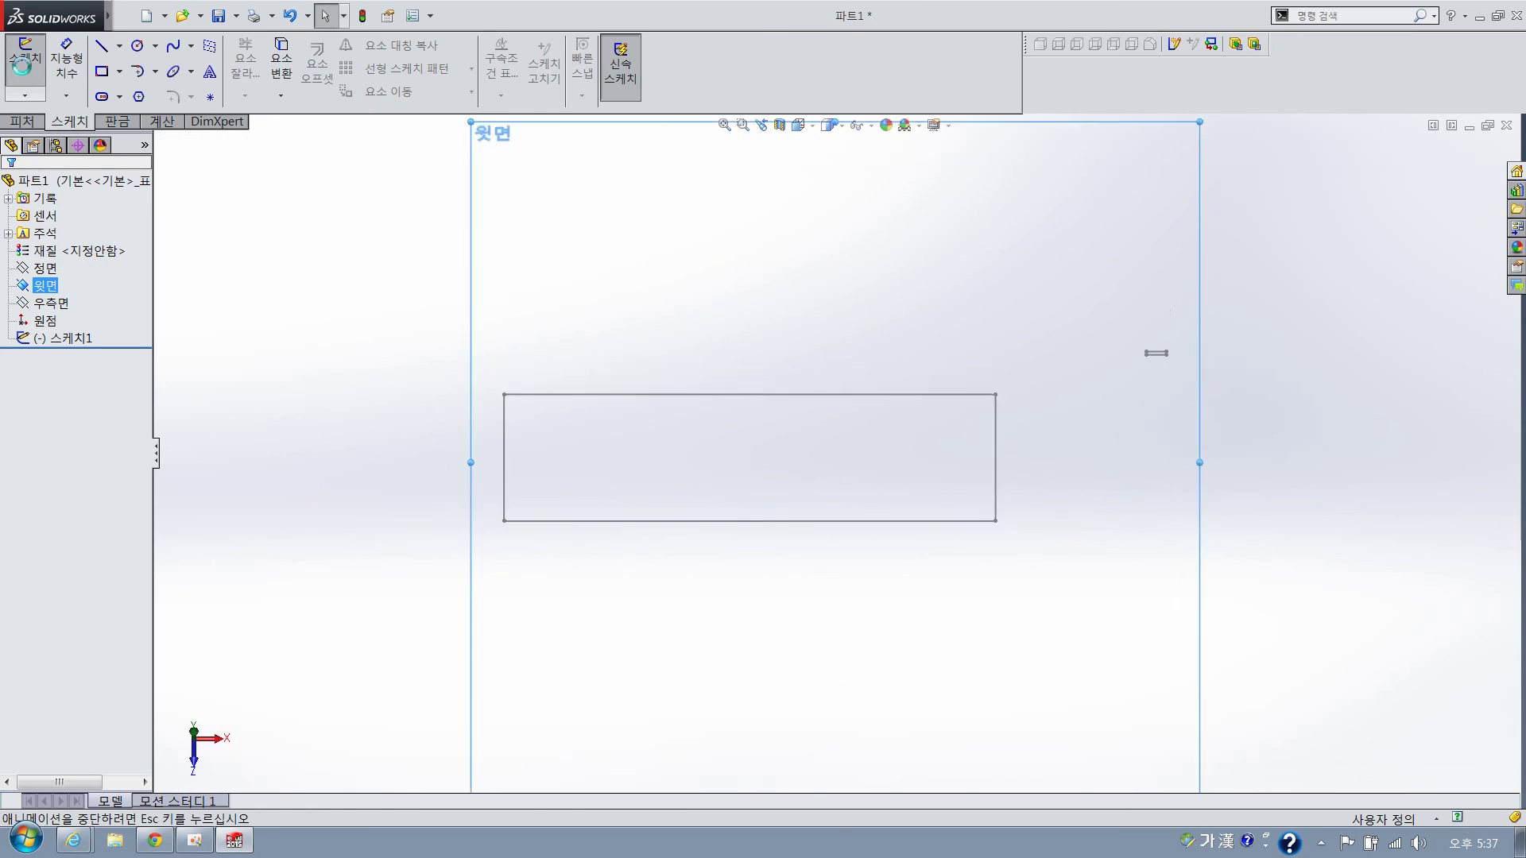
pyautogui.press('Escape')
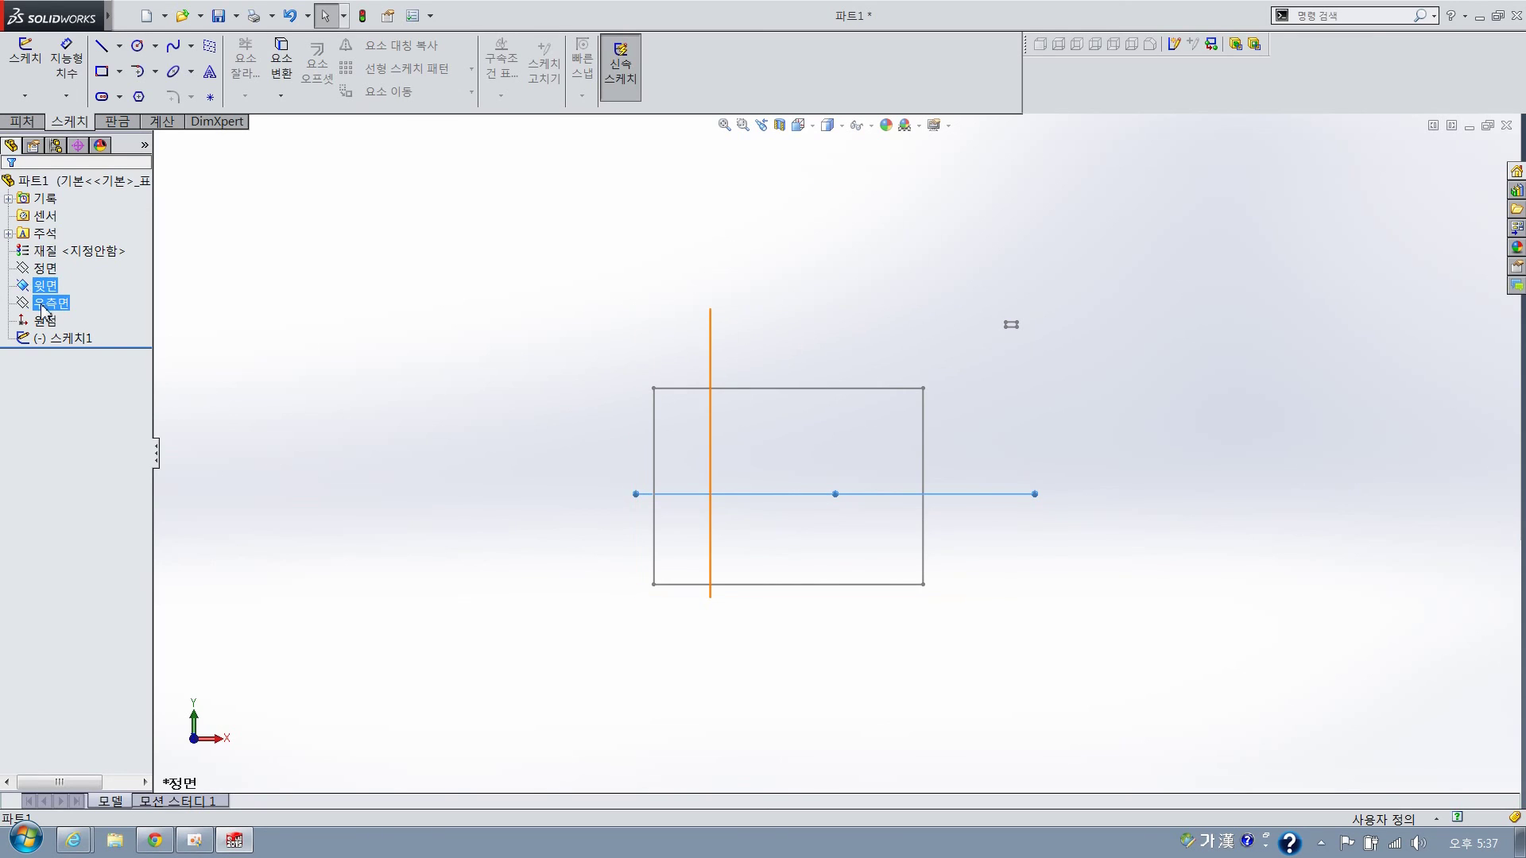
# Select Sketch1 in the tree, leave sketch editing, and open the Tools (도구) menu
pyautogui.click(46, 268)
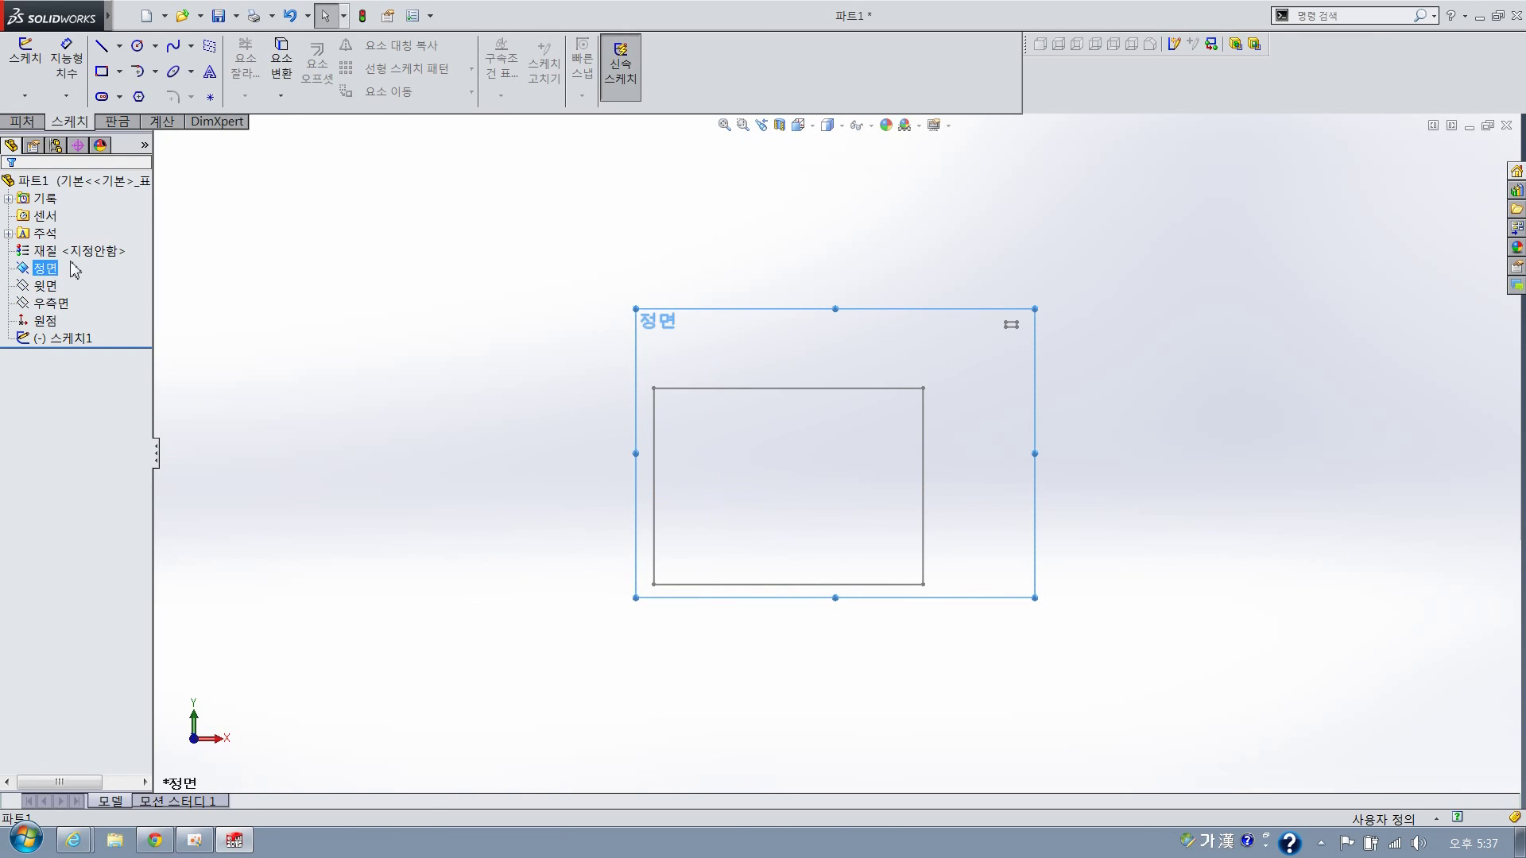
pyautogui.click(89, 339)
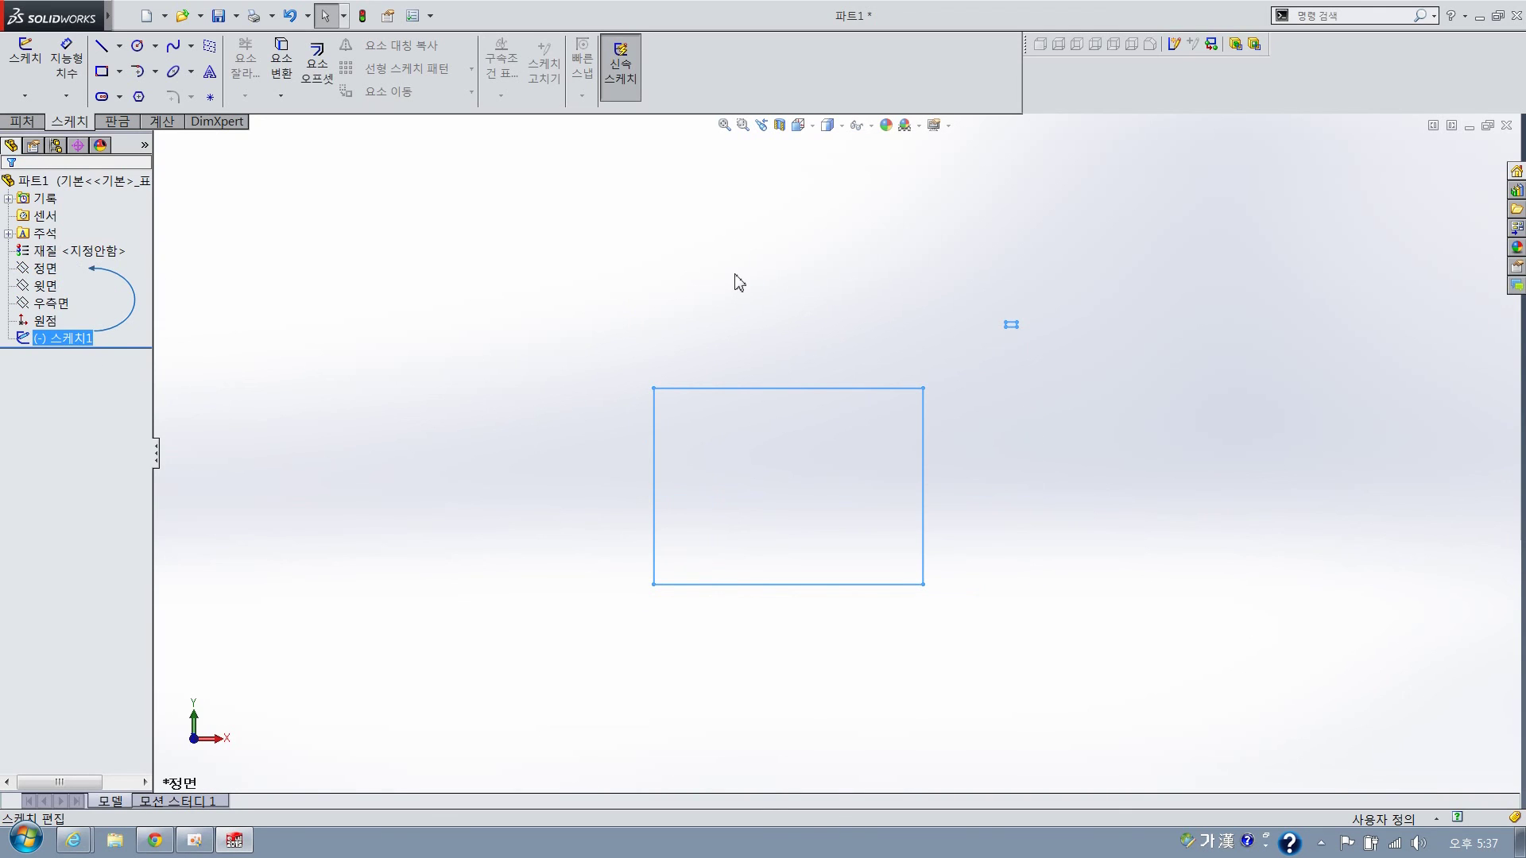
pyautogui.click(318, 15)
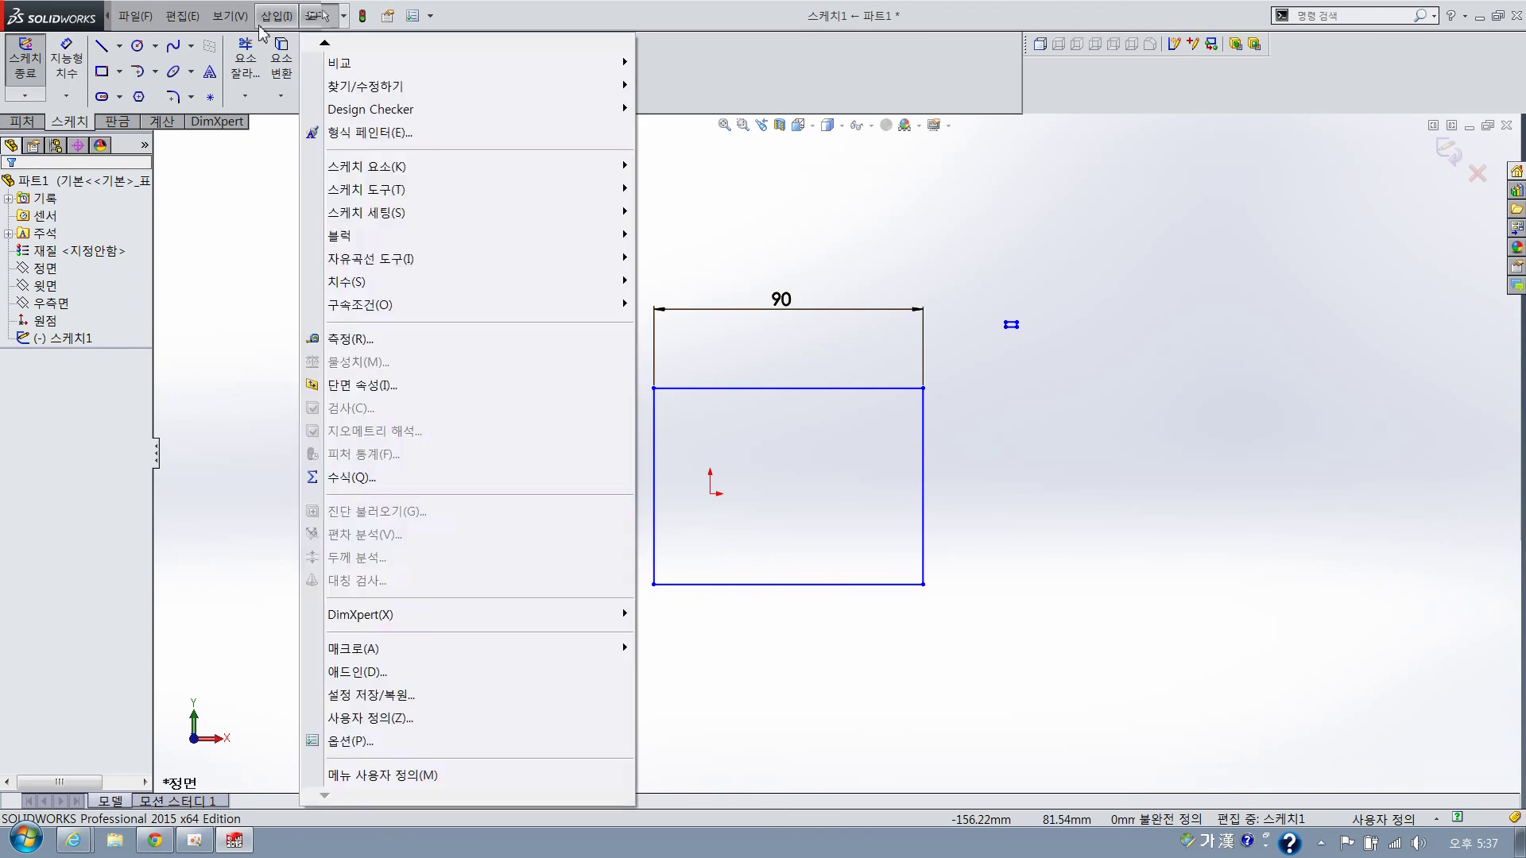
pyautogui.click(1208, 465)
pyautogui.click(26, 60)
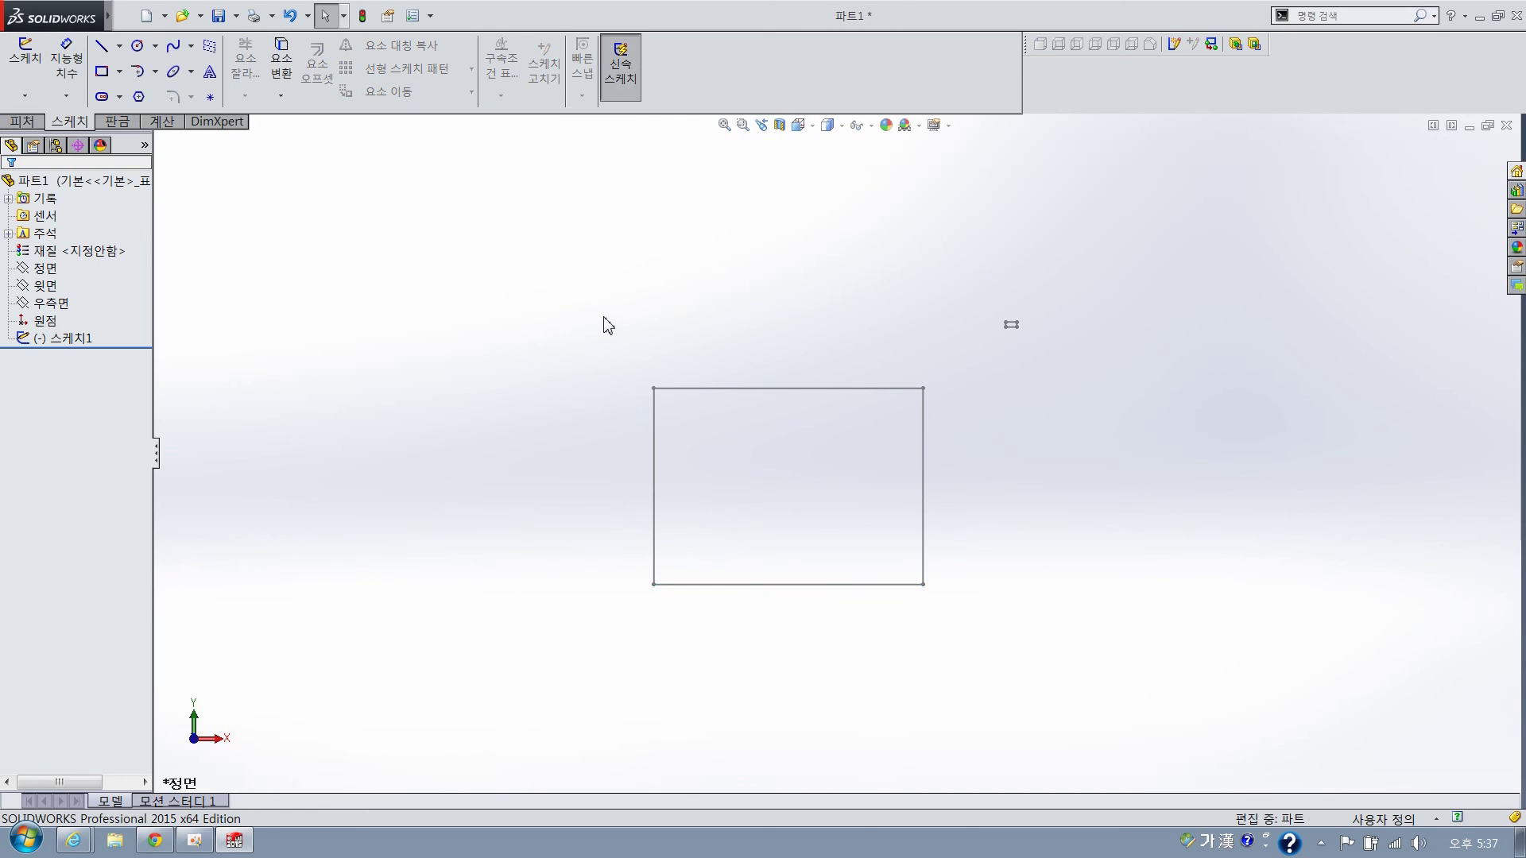
pyautogui.click(321, 15)
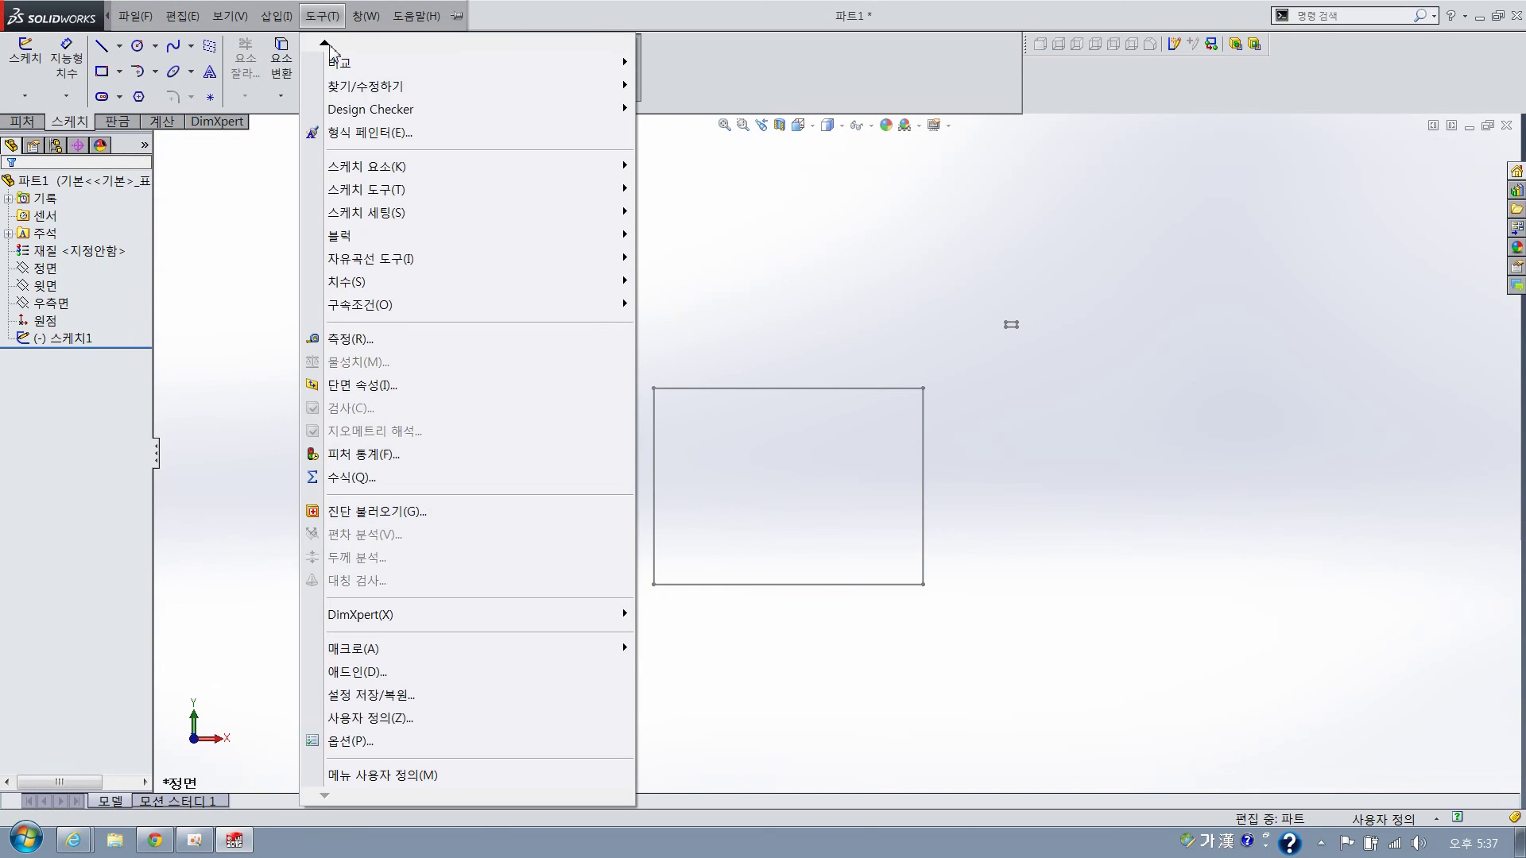
# Open Customize's Keyboard tab and scroll to the Edit commands showing 스케치 with Ctrl+9
pyautogui.click(357, 719)
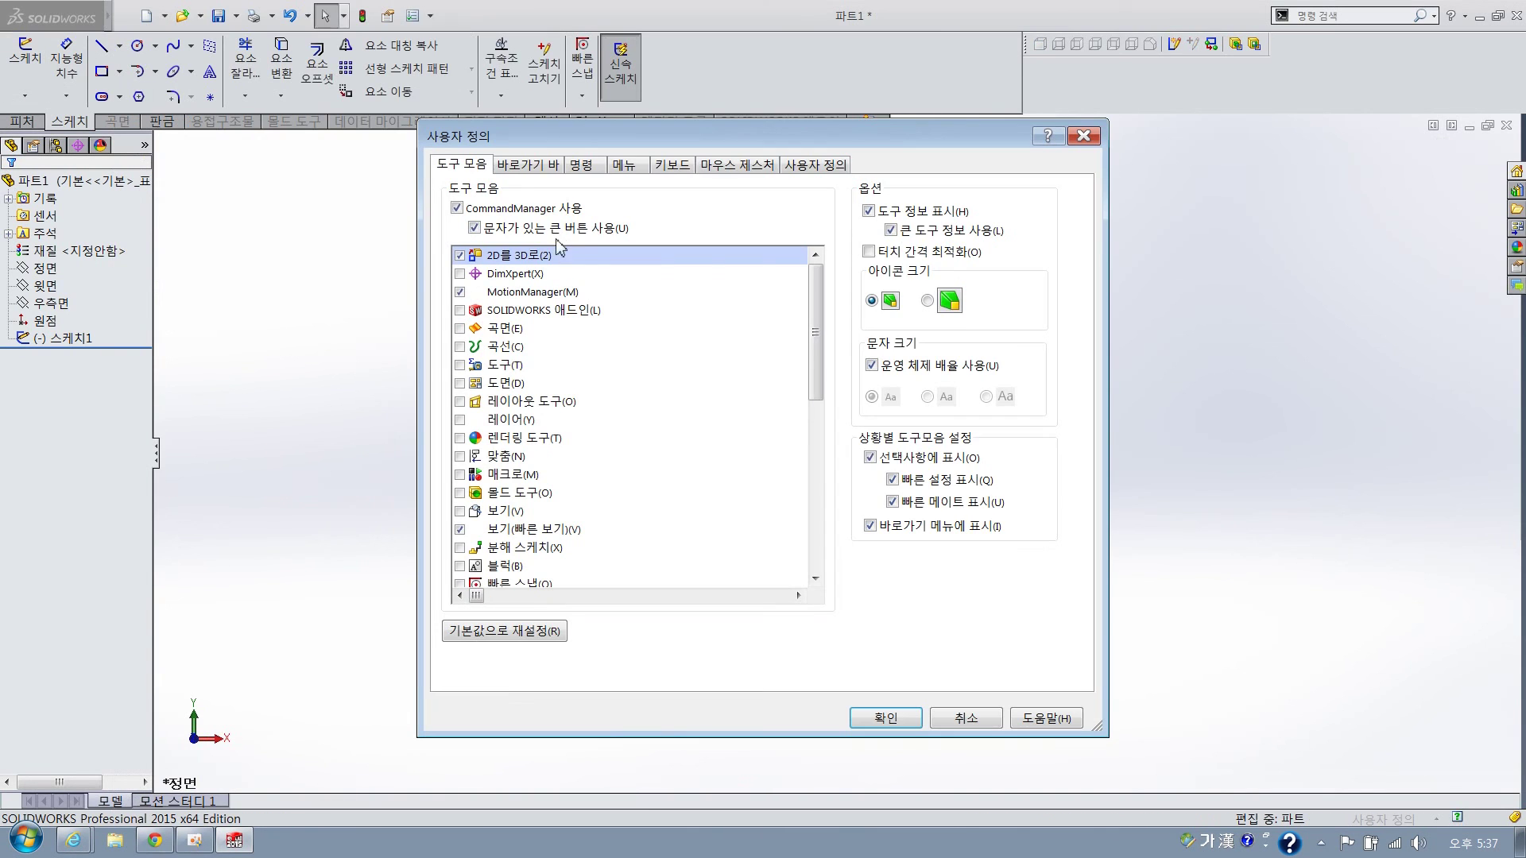
pyautogui.click(673, 165)
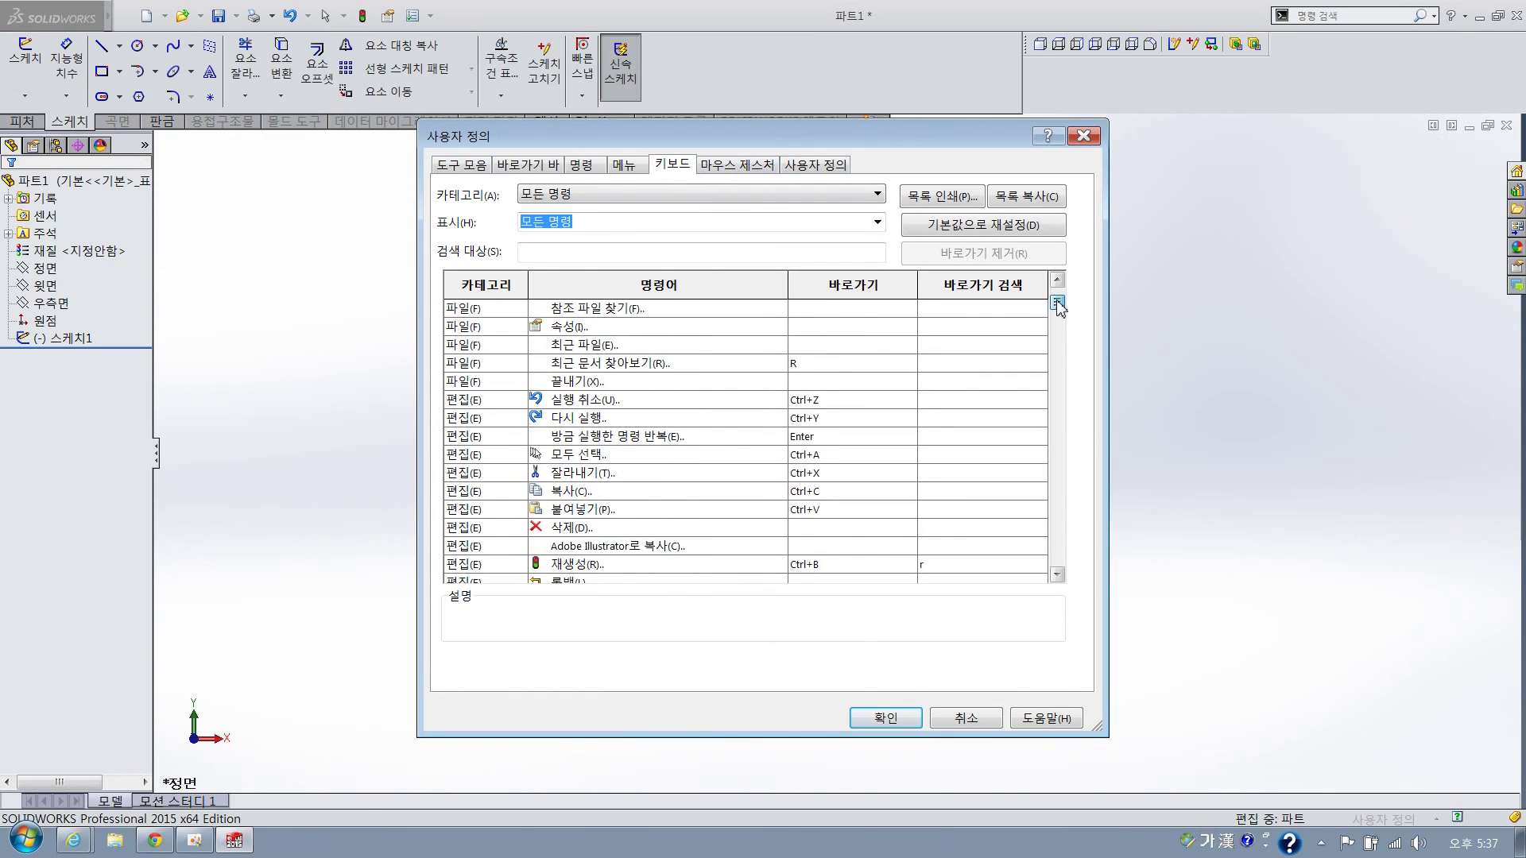
pyautogui.moveTo(1058, 304); pyautogui.dragTo(1062, 318)
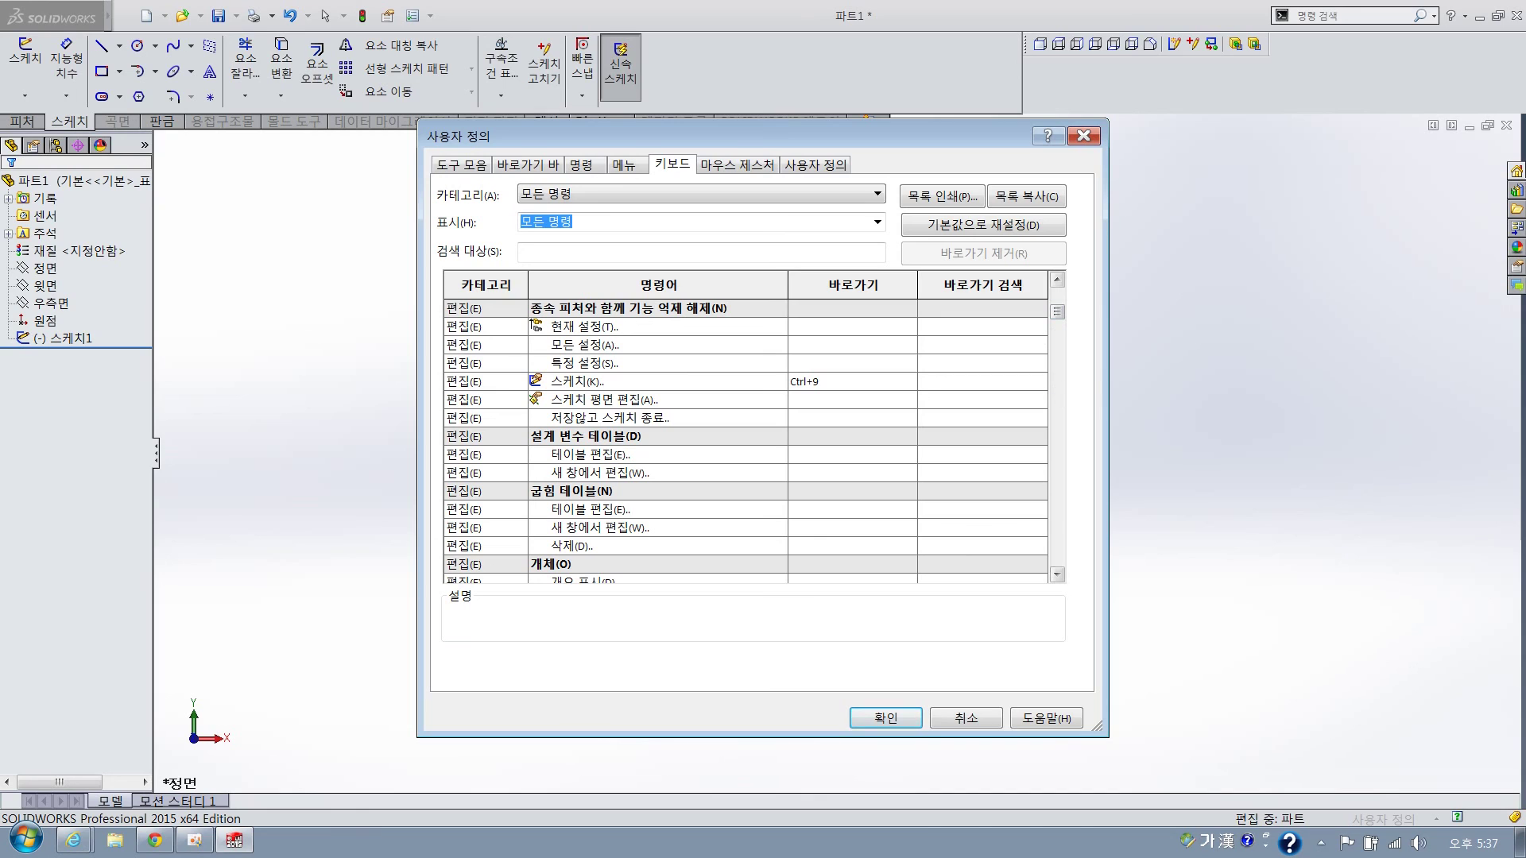
pyautogui.moveTo(1069, 316); pyautogui.dragTo(738, 249)
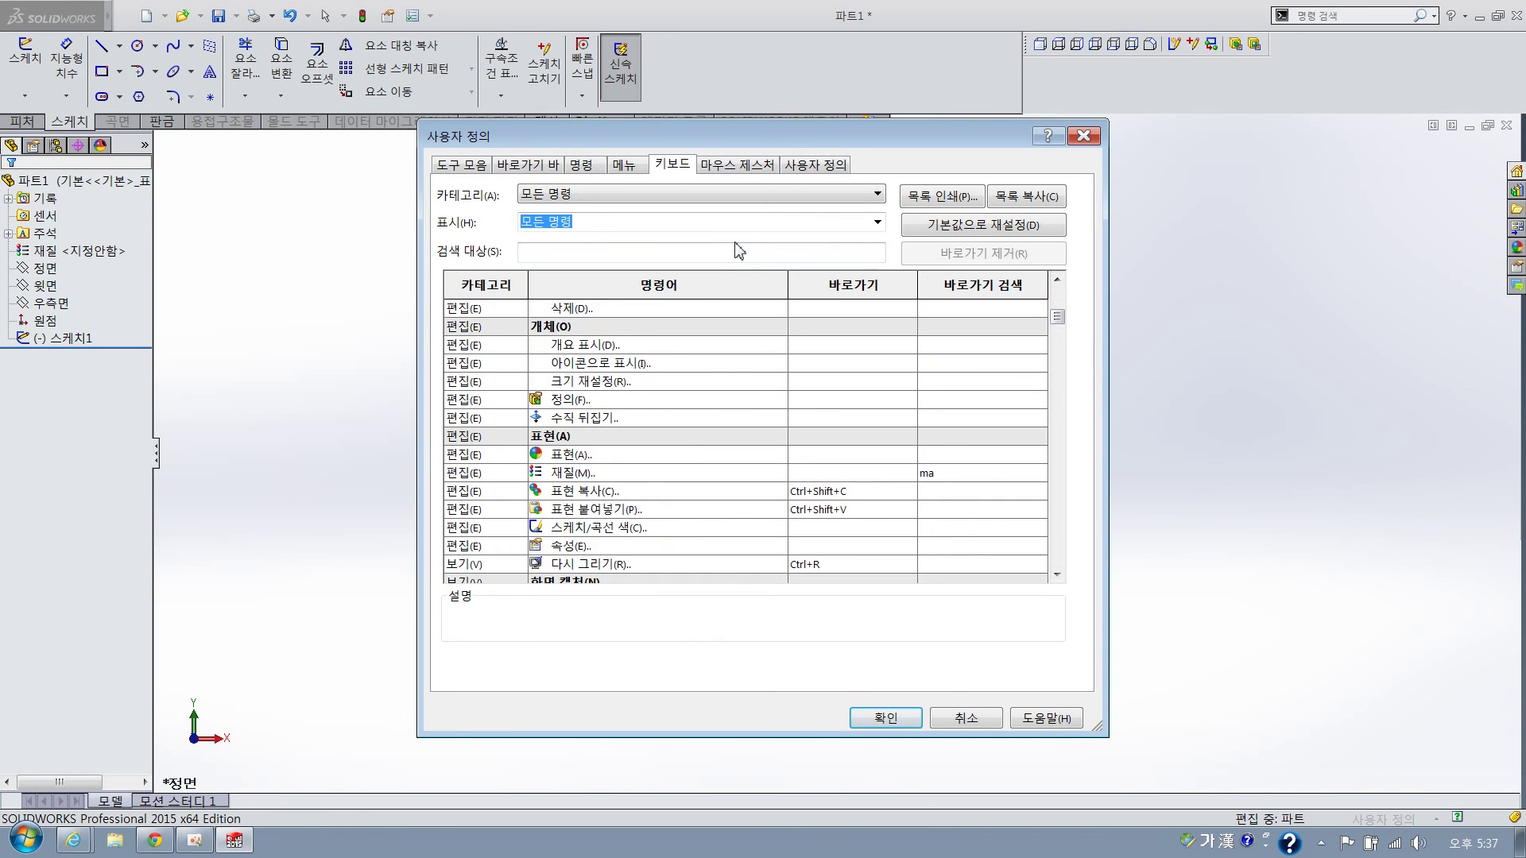